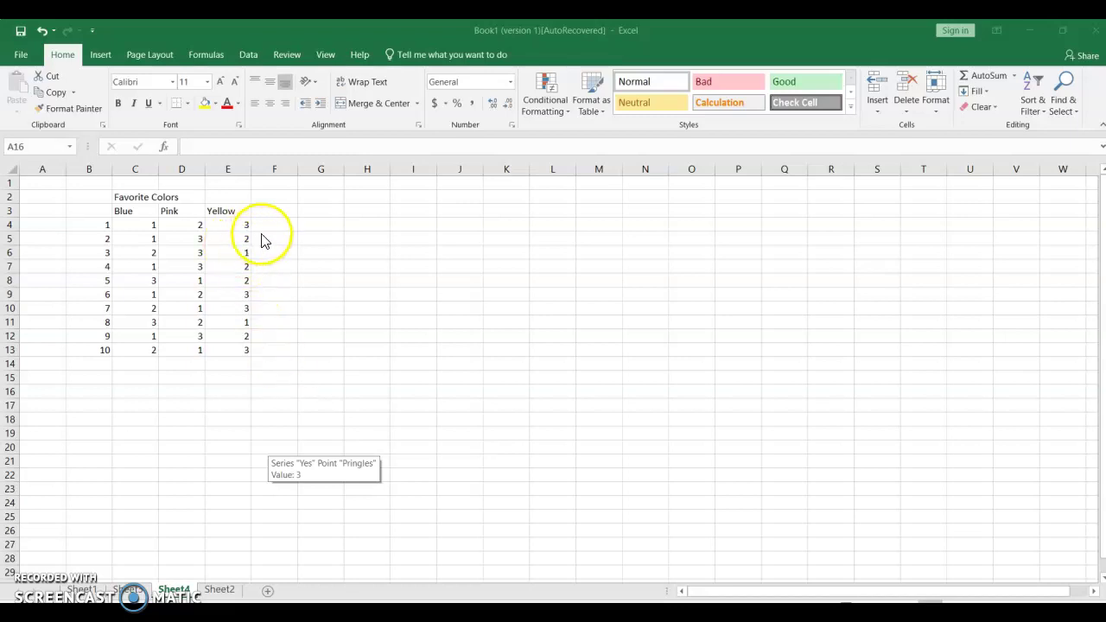
Enter =AVERAGE(C4:C13) in C15 to get the Blue average of 1.7.
left_click(230, 226)
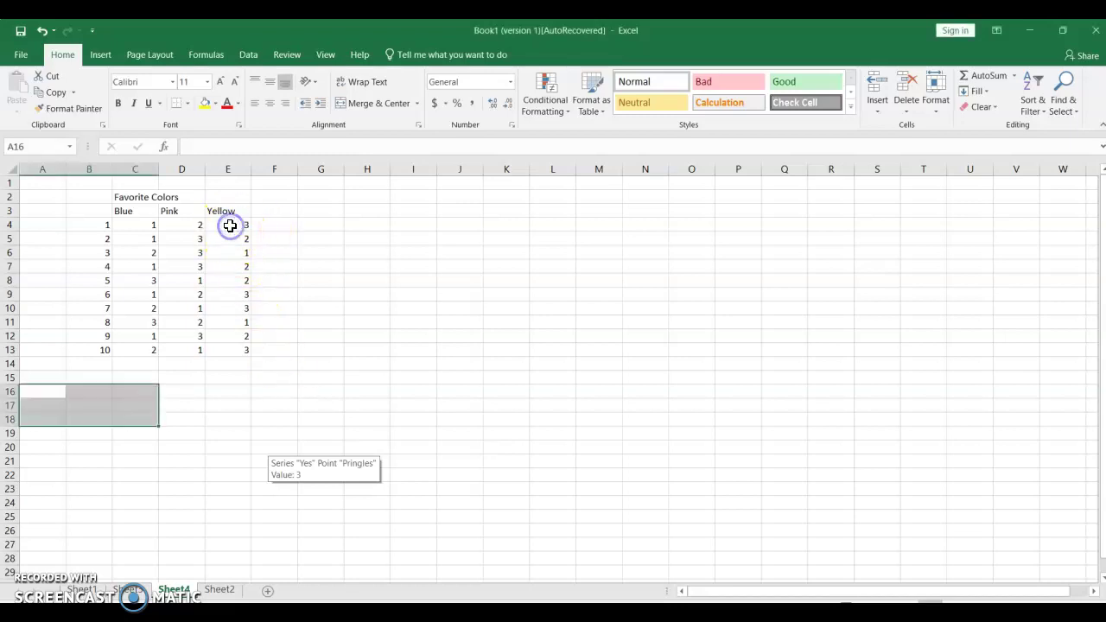
left_click(230, 227)
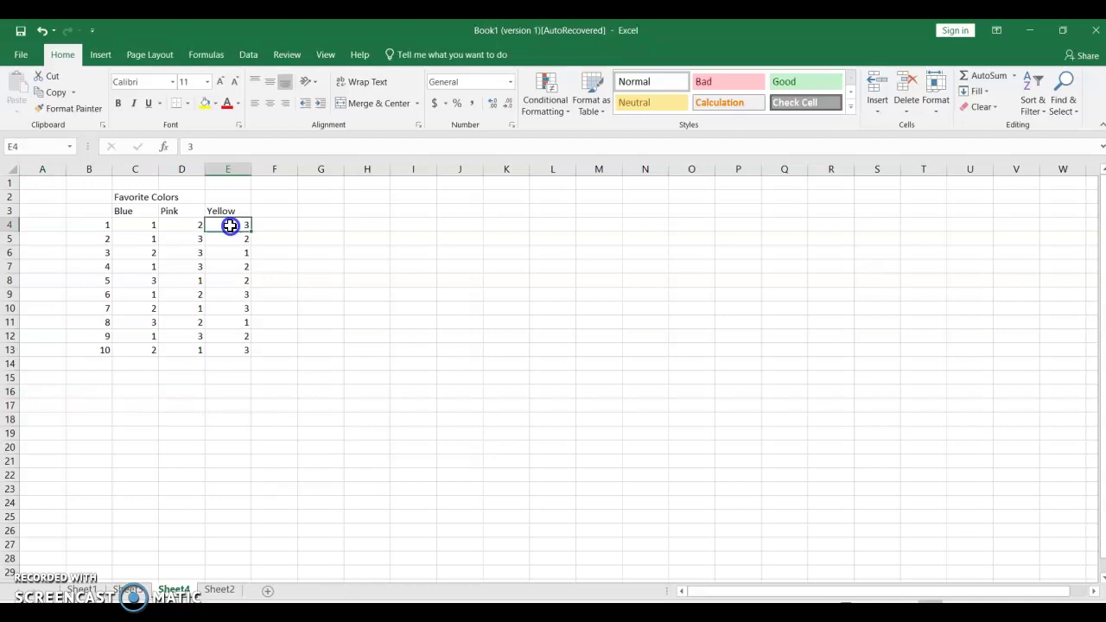
left_click(126, 378)
type("=")
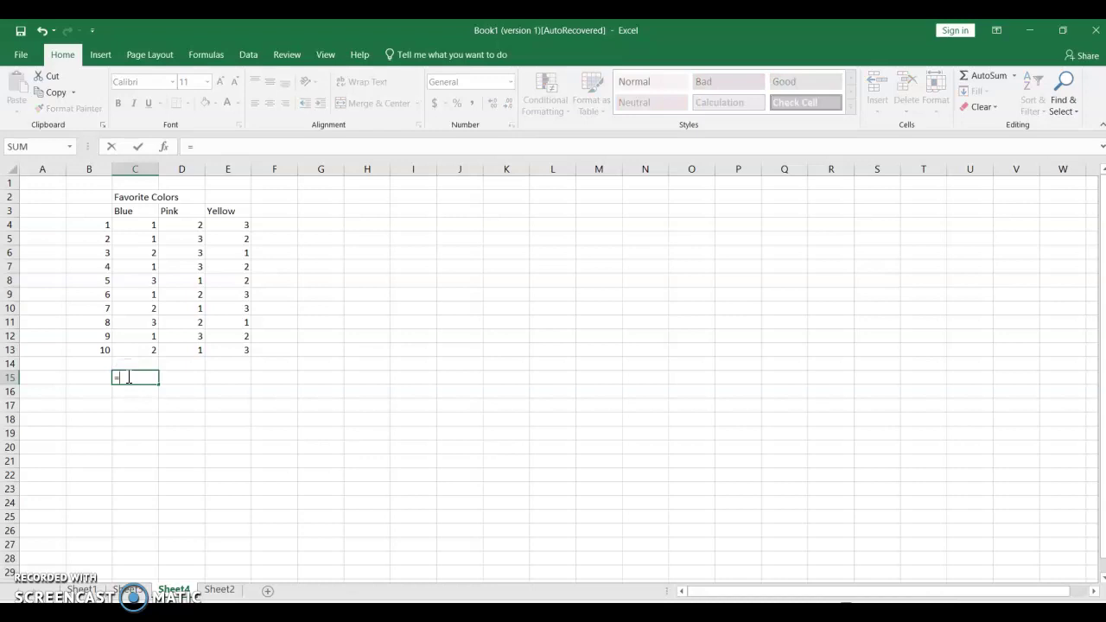
type("average")
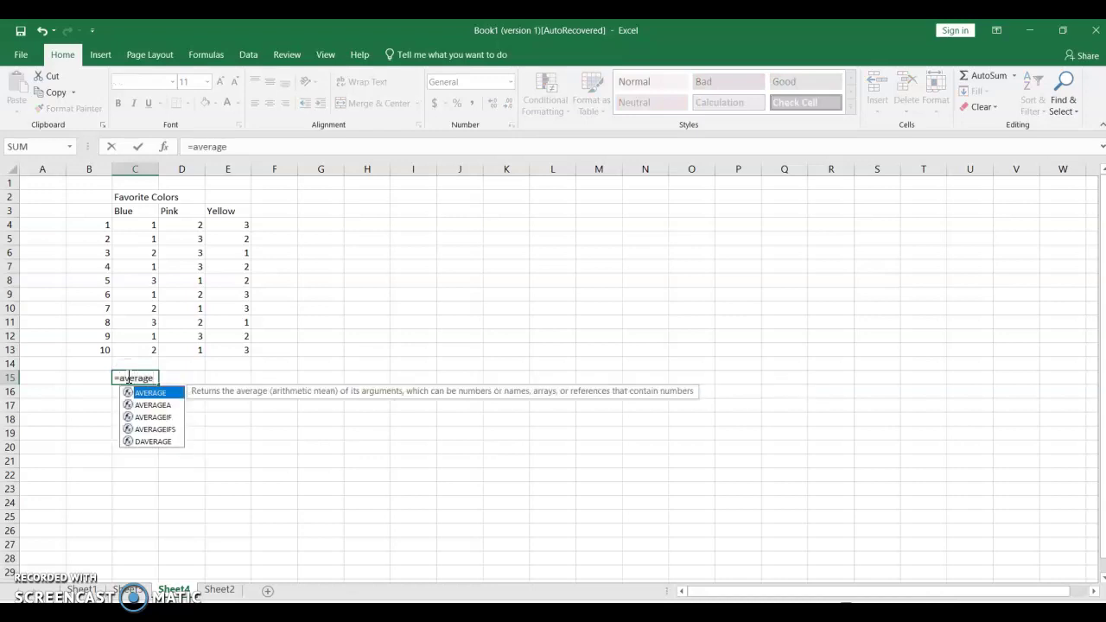
type("(")
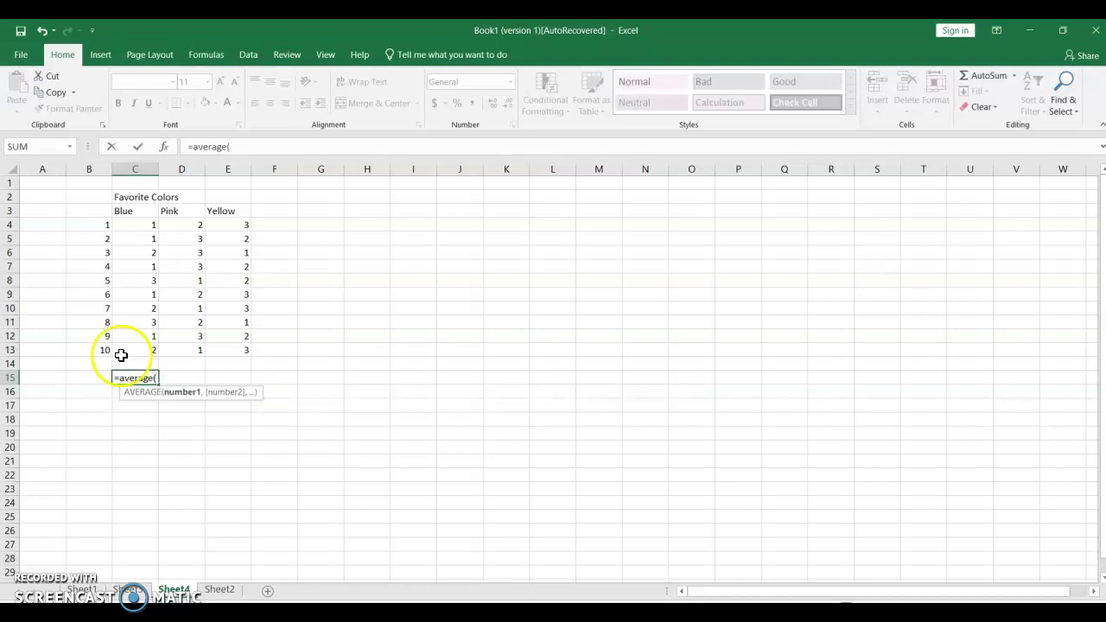
left_click(129, 225)
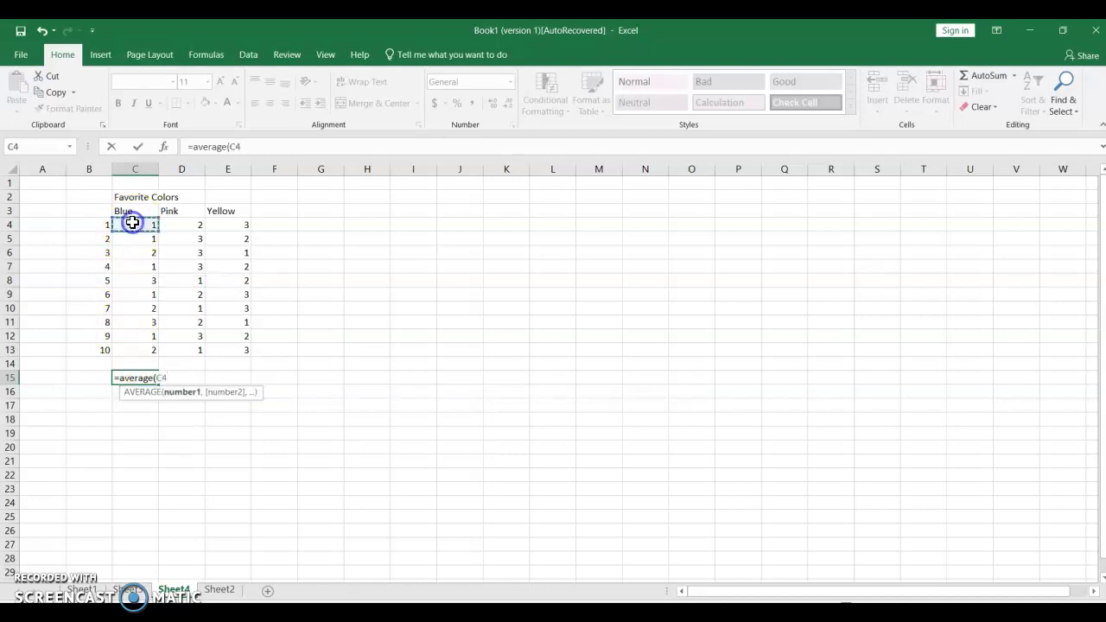
key("shift+Down")
key("shift+Down")
key("shift+Down")
key("shift+Down")
key("shift+Down")
key("shift+Down")
key("shift+Down")
key("shift+Down")
key("shift+Down")
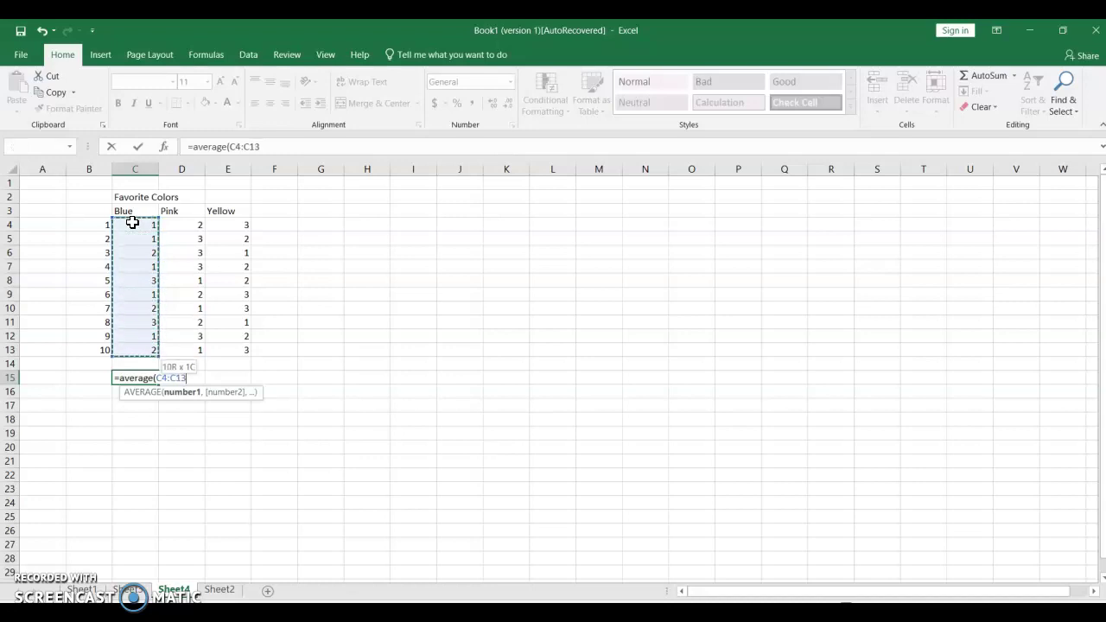
type(")")
key("Return")
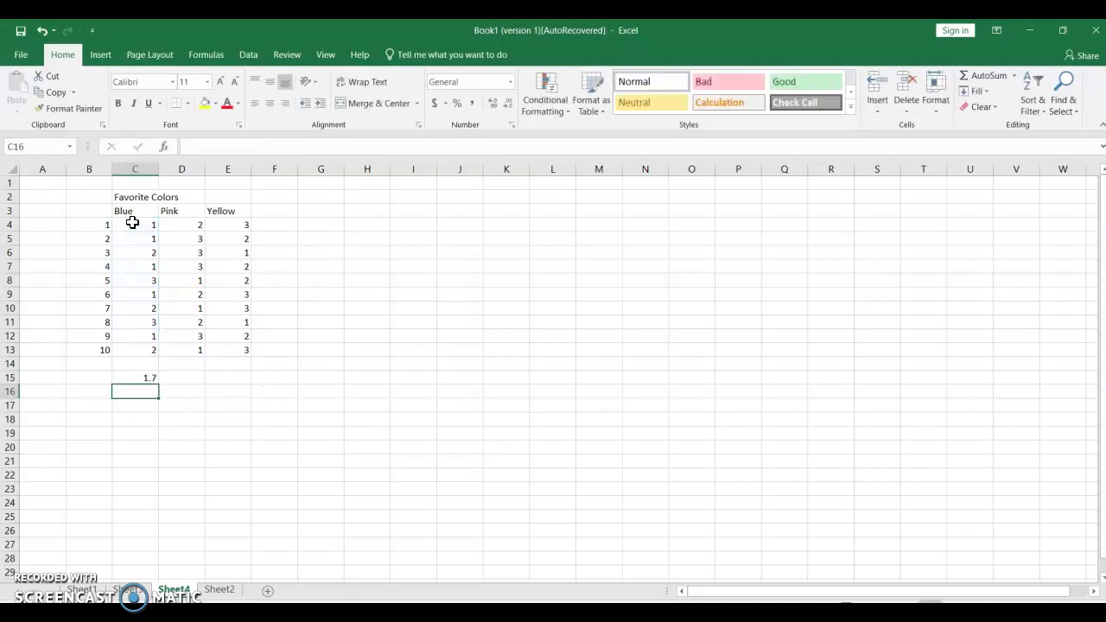
key("Up")
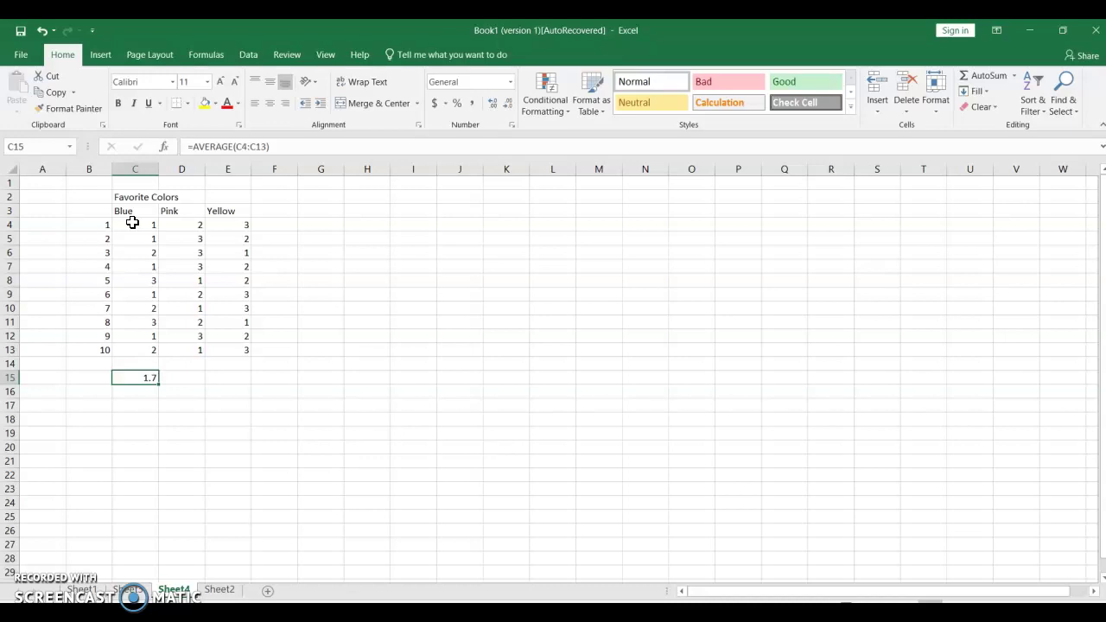
Copy the C15 average formula into C20.
key("ctrl+c")
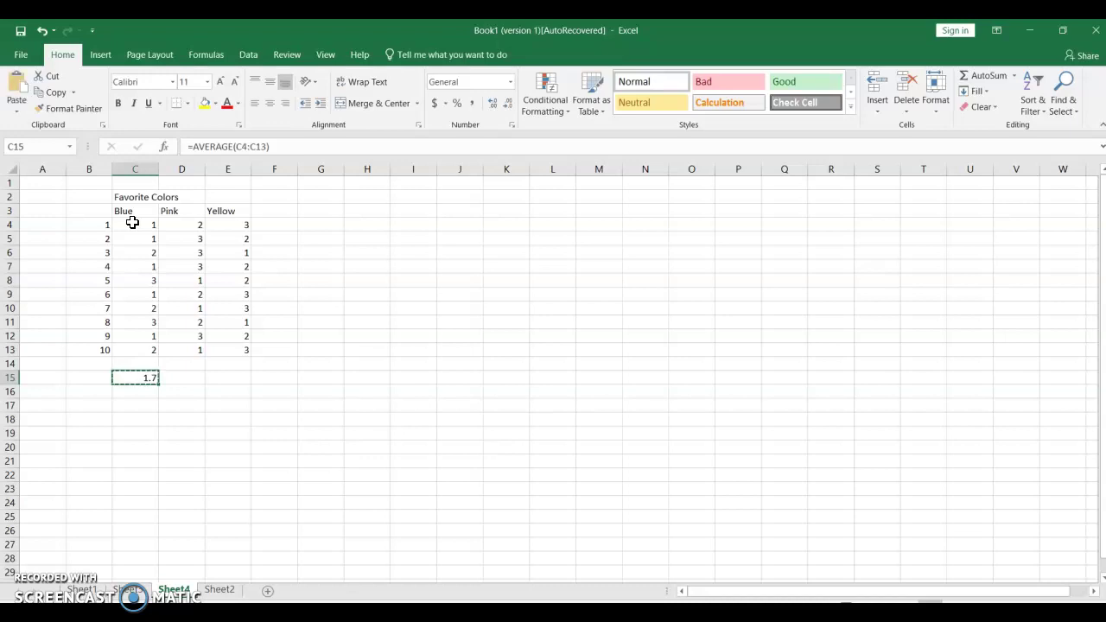
left_click(138, 448)
key("Return")
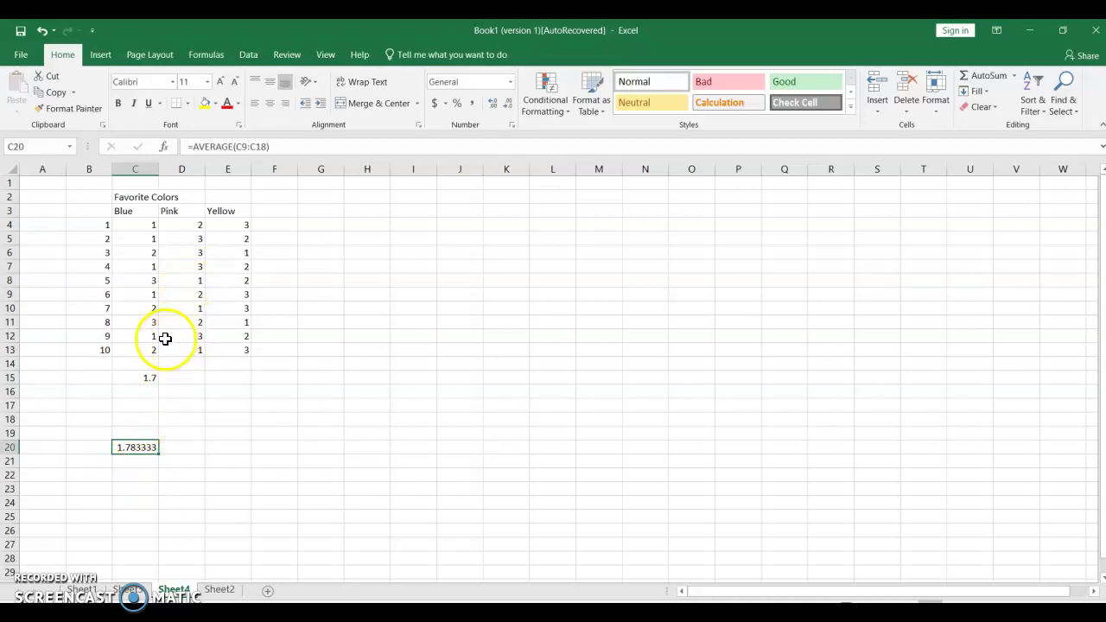
Compare C20's shifted range C9:C18 (1.783333) against C15's range C4:C13.
left_click(150, 382)
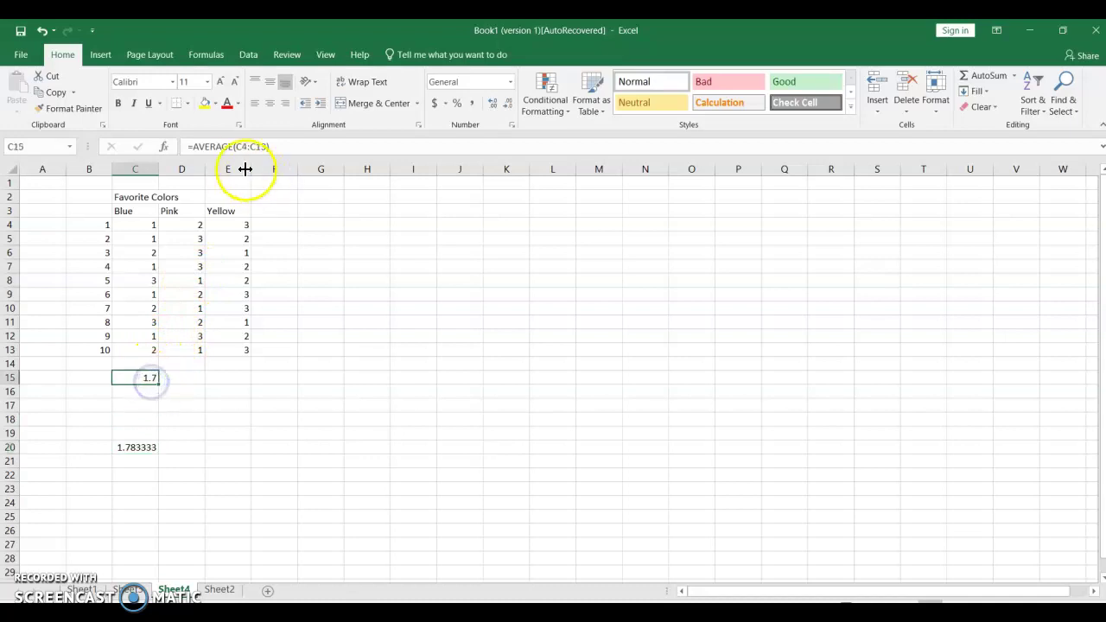
left_click(143, 226)
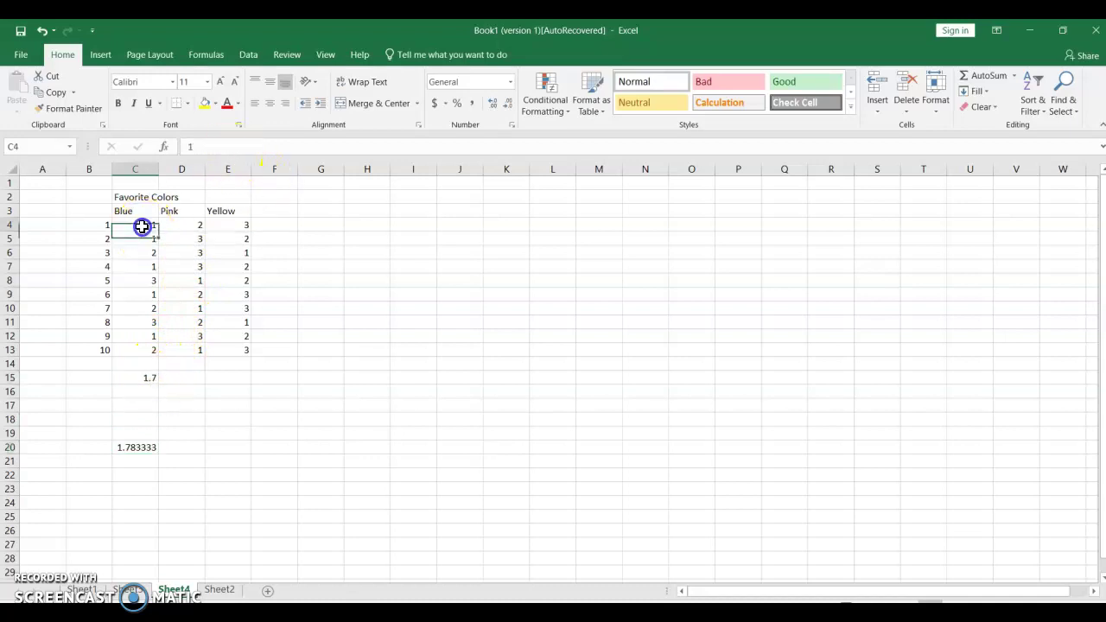
left_click(142, 349)
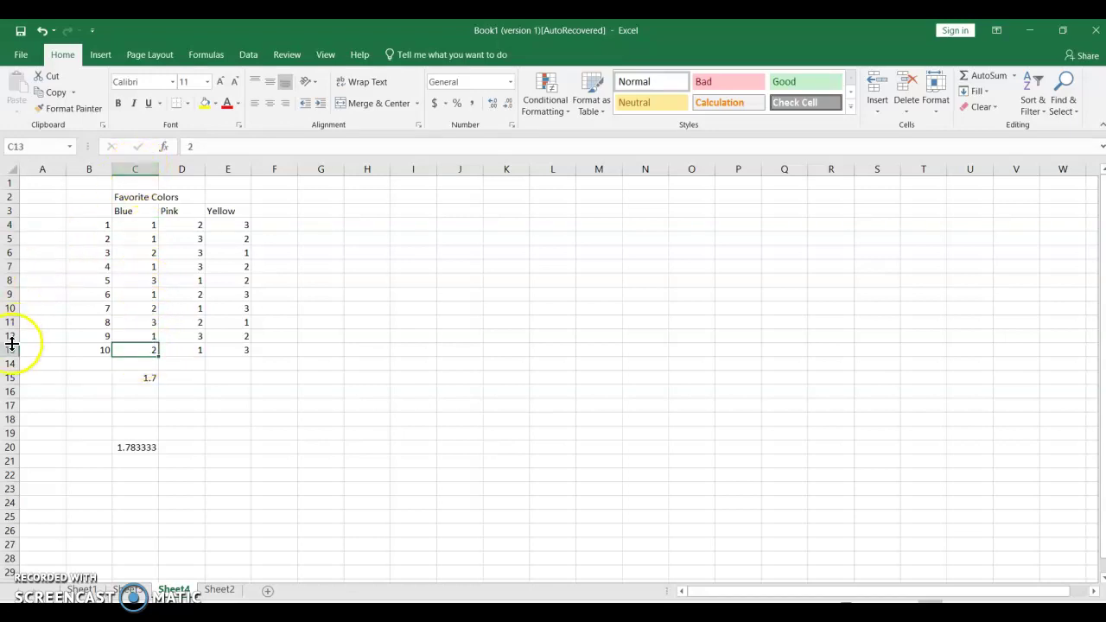
left_click(133, 449)
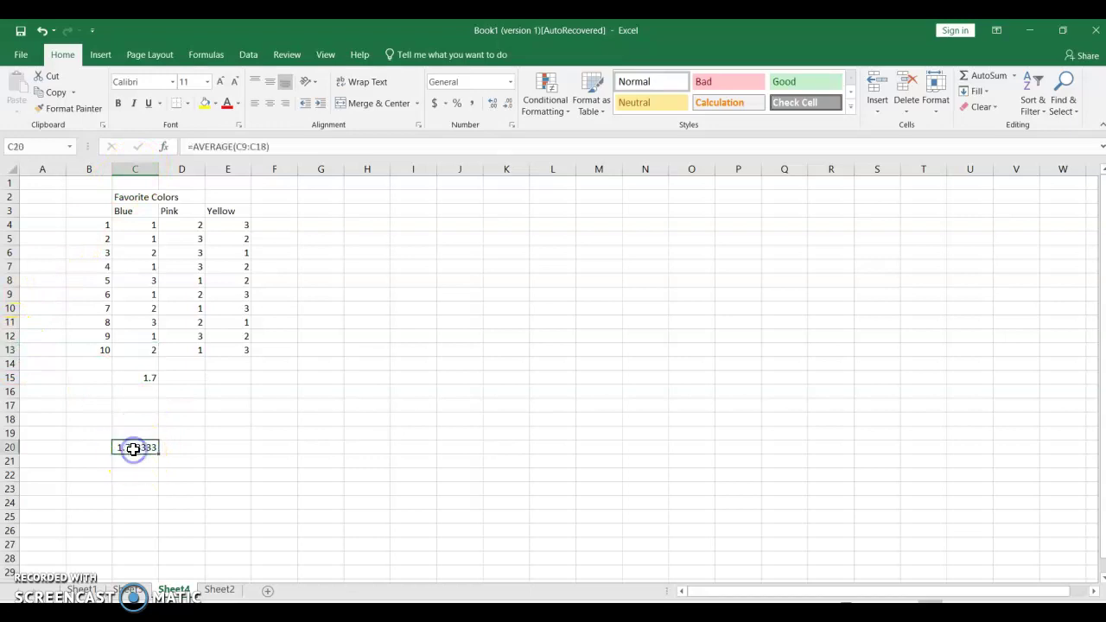
left_click(140, 379)
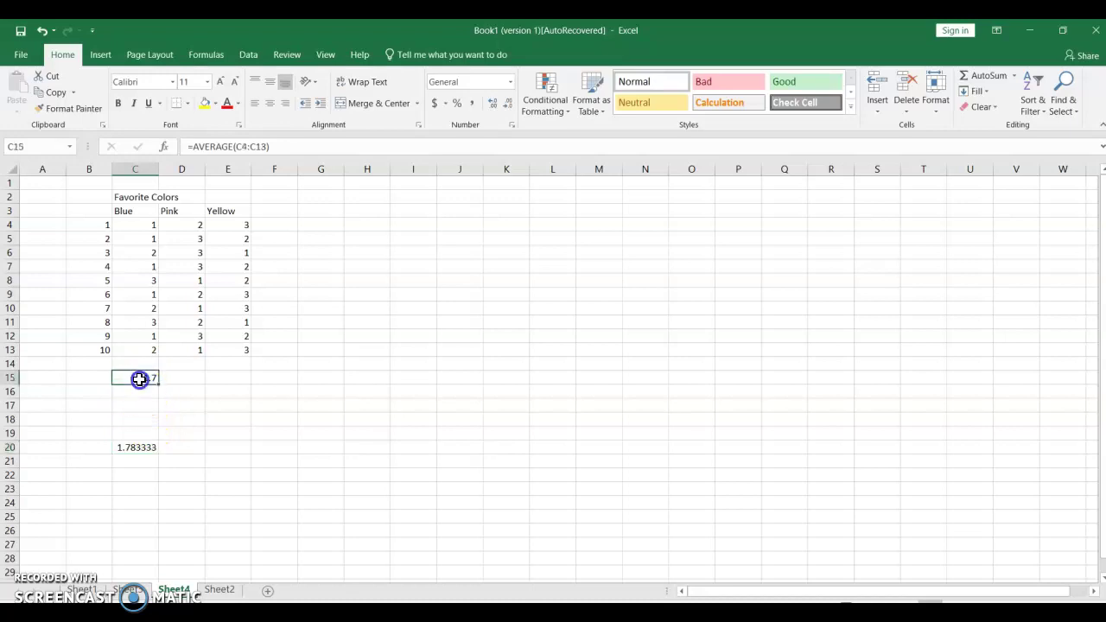
Change the C15 formula to =AVERAGE(C$4:C$13) with locked row numbers.
left_click(242, 147)
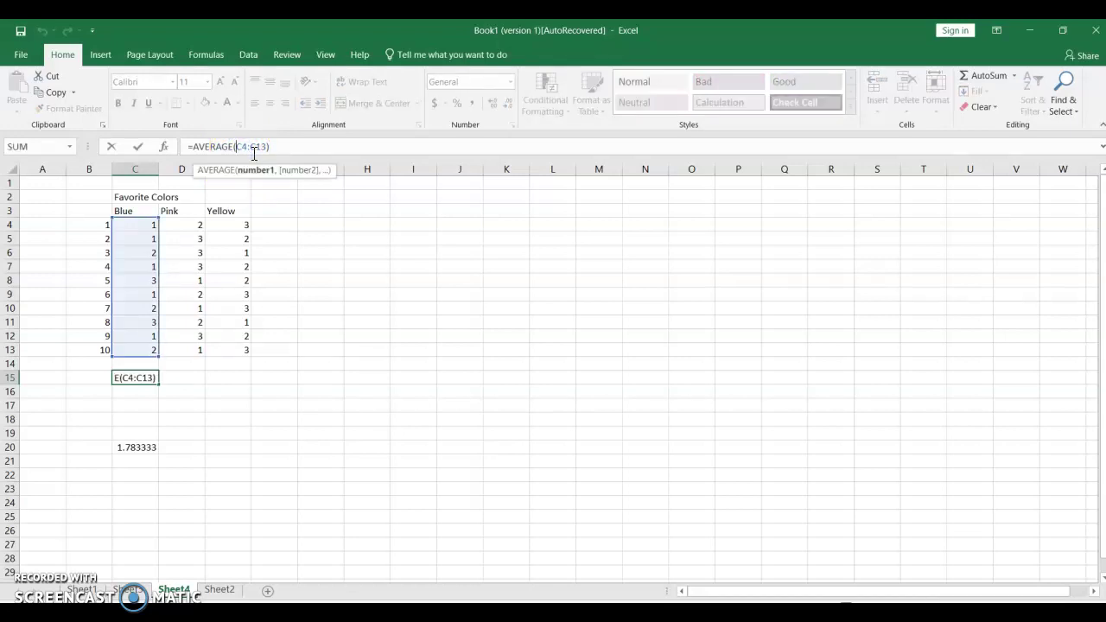
double_click(254, 149)
type("$")
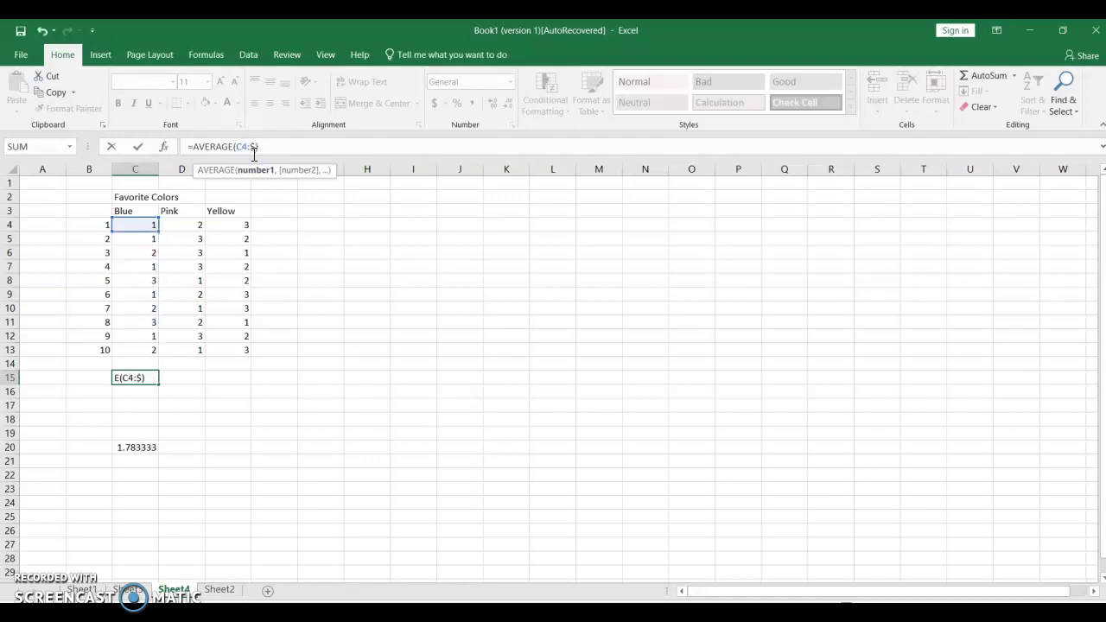
key("Escape")
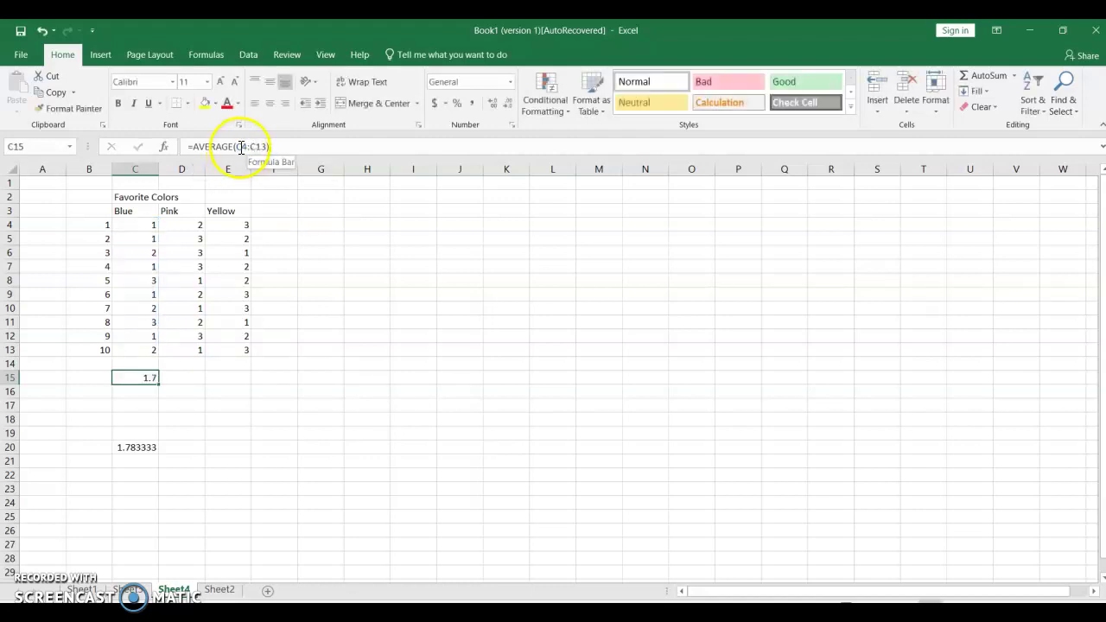
left_click(239, 147)
type("$")
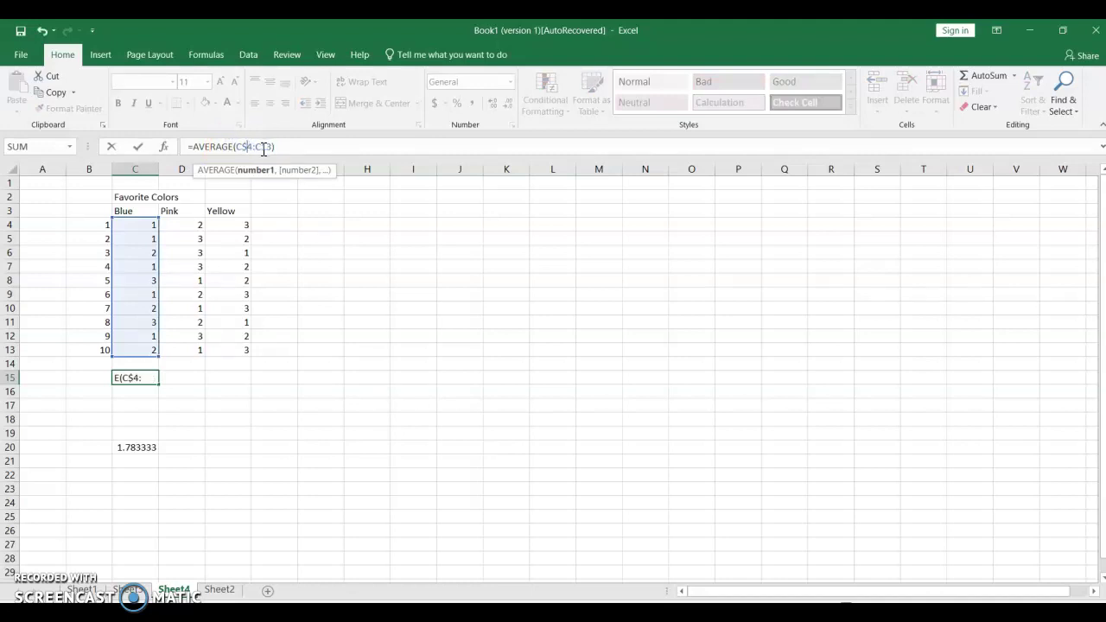
left_click(263, 147)
type("$")
key("BackSpace")
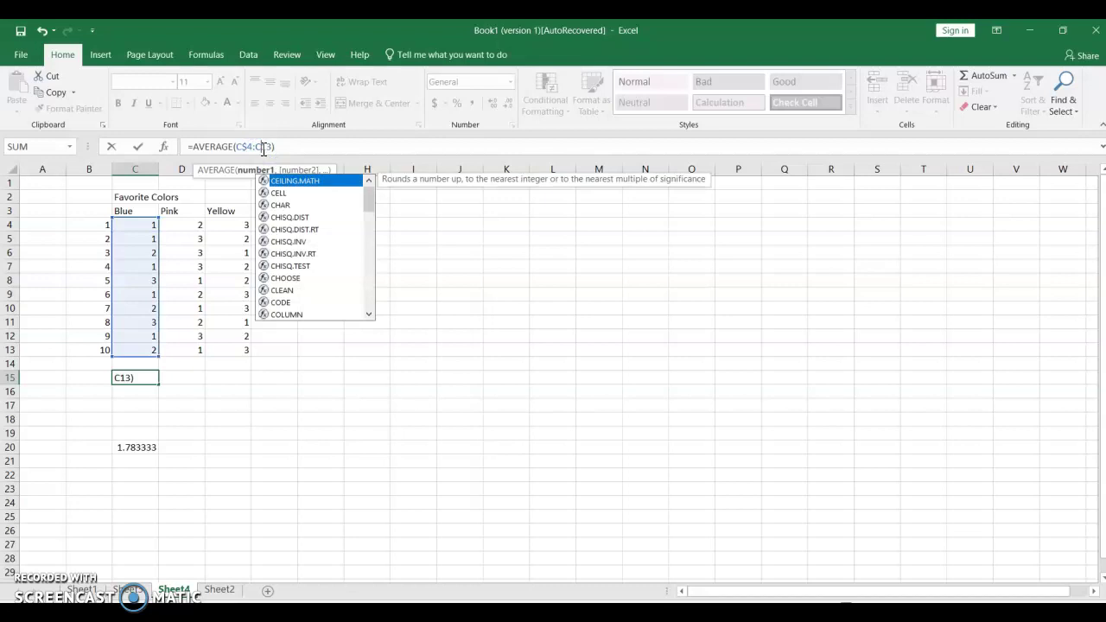
type("$")
key("Return")
key("Up")
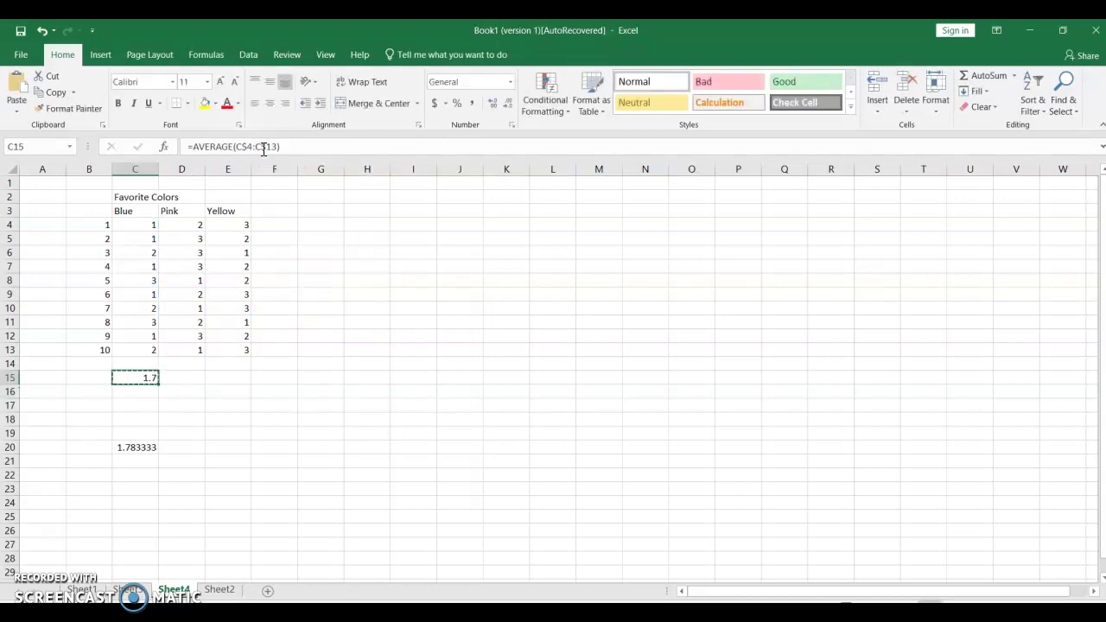
Copy the row-locked formula from C15 into C20, which now also shows 1.7.
key("ctrl+c")
key("Down")
key("Down")
key("Down")
key("Down")
key("Down")
key("Return")
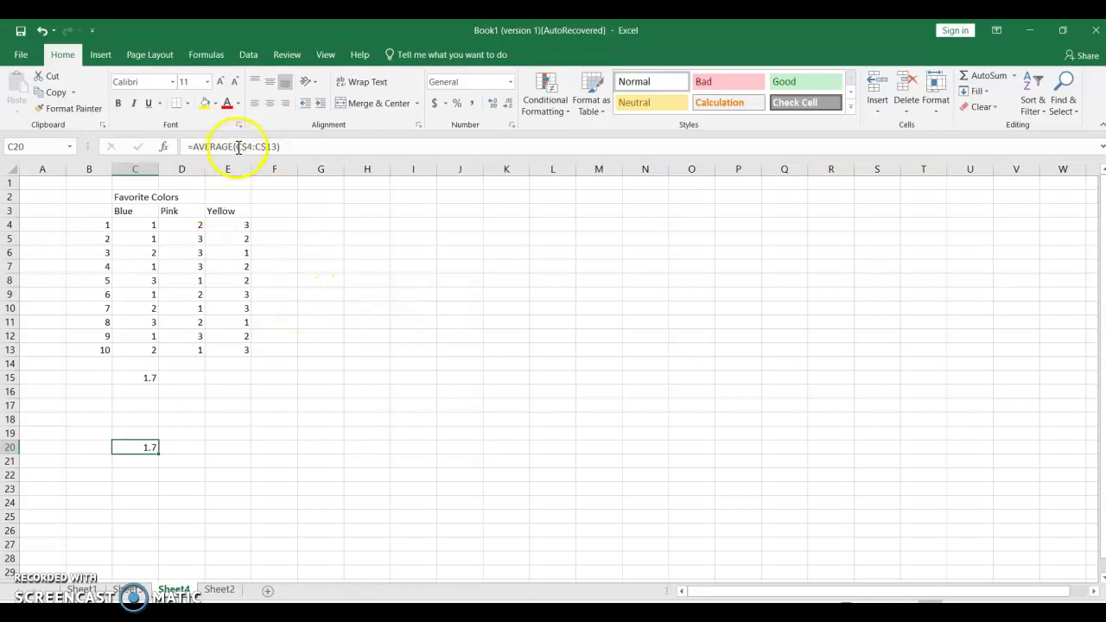
Add column locks to the C15 average formula and paste it into D15.
left_click(135, 376)
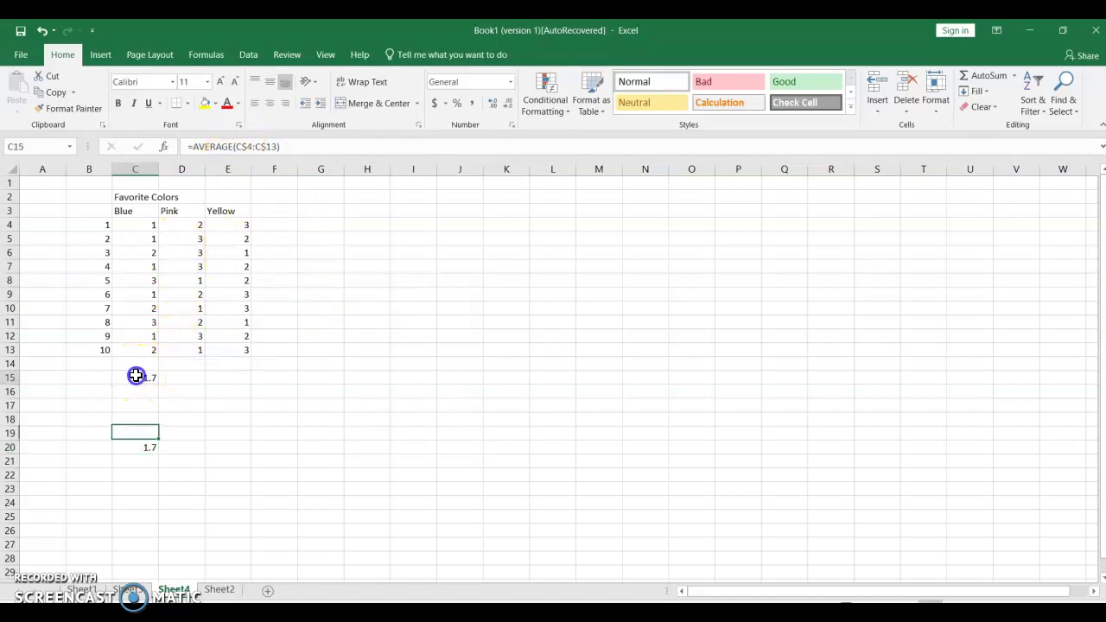
left_click(237, 146)
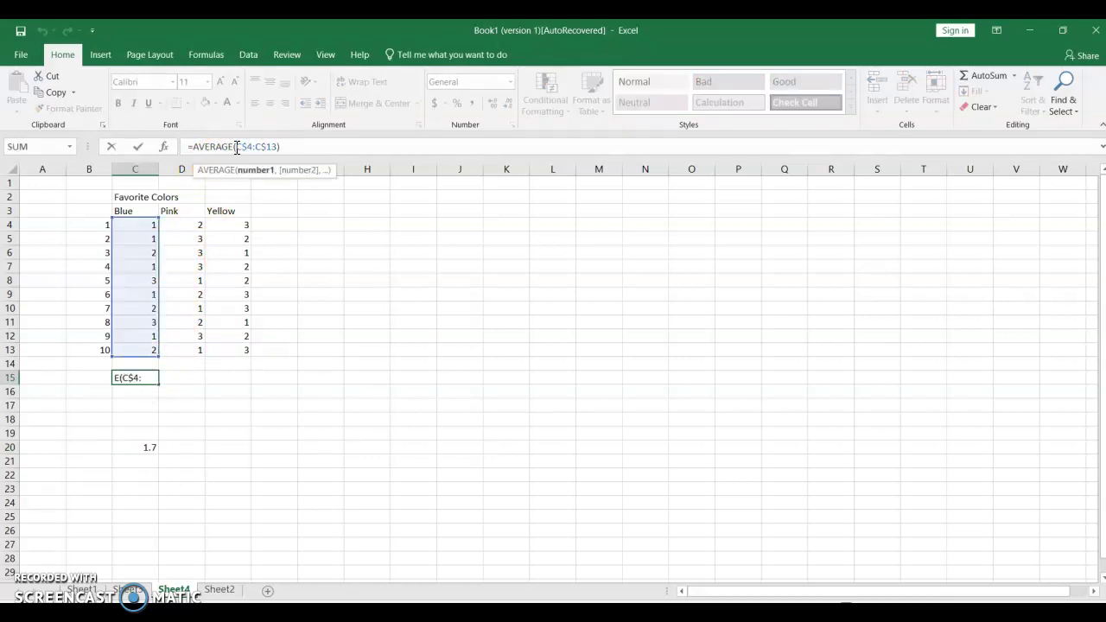
type("$")
left_click(261, 146)
type("$")
key("Return")
key("Up")
key("ctrl+c")
key("Right")
key("Return")
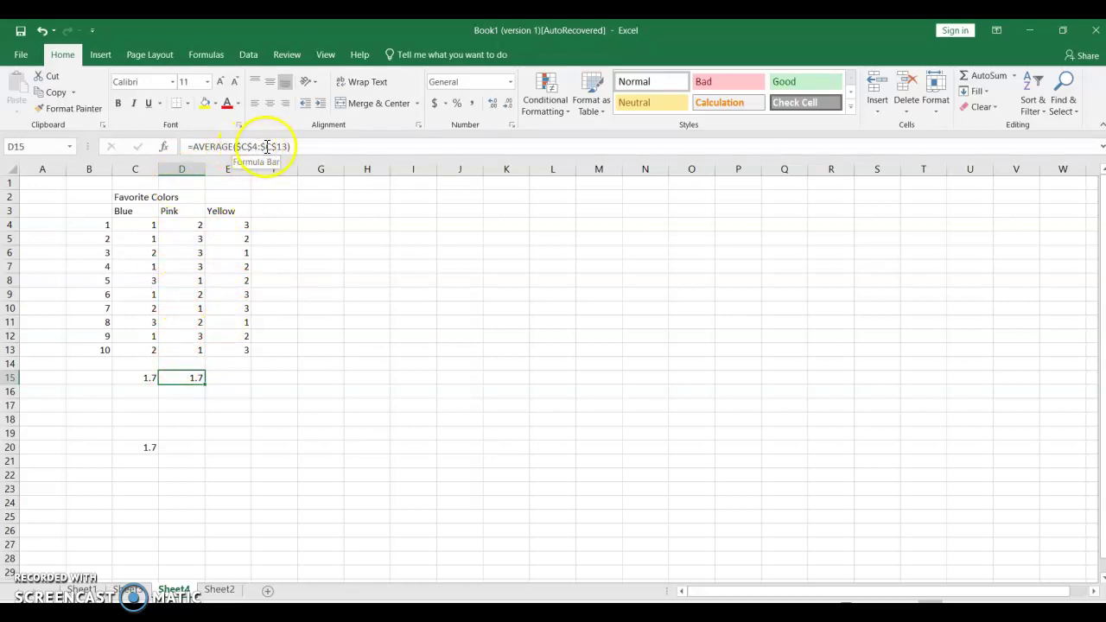
Remove the column locks from C15's formula and copy it to D15 for Pink's 2.1.
left_click(123, 378)
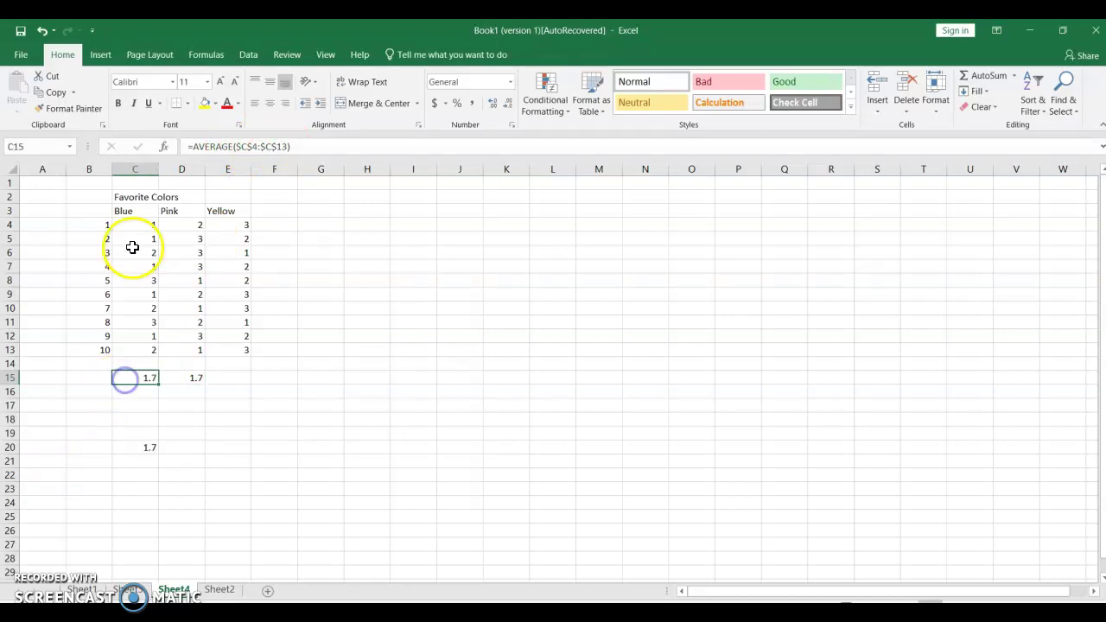
left_click(243, 147)
key("BackSpace")
left_click(260, 147)
key("BackSpace")
key("Return")
key("Up")
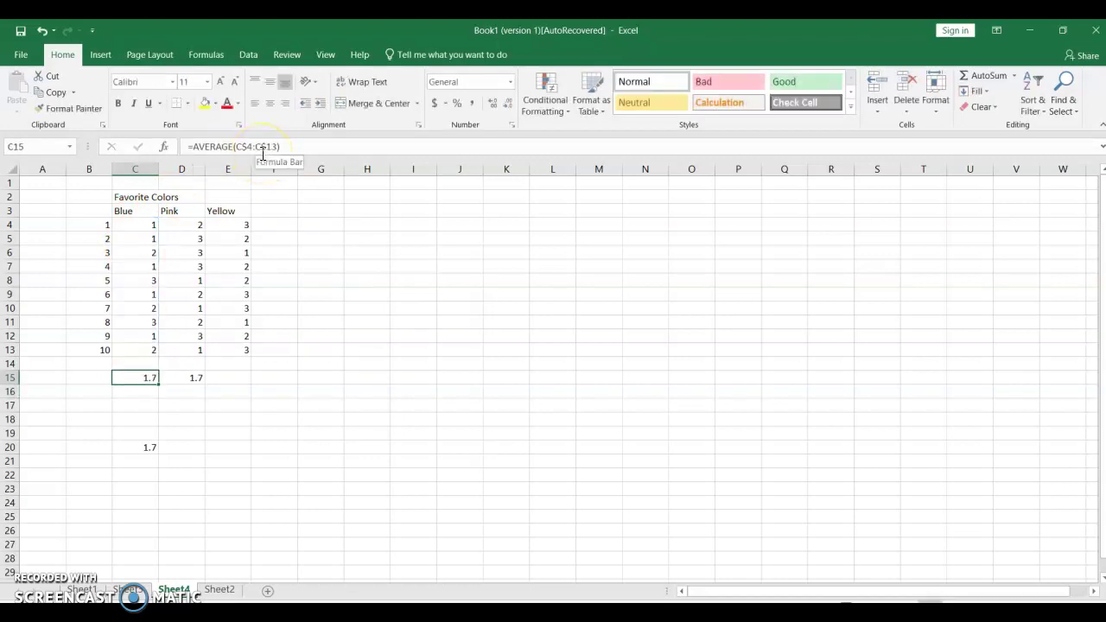
key("ctrl+c")
key("Right")
key("ctrl+v")
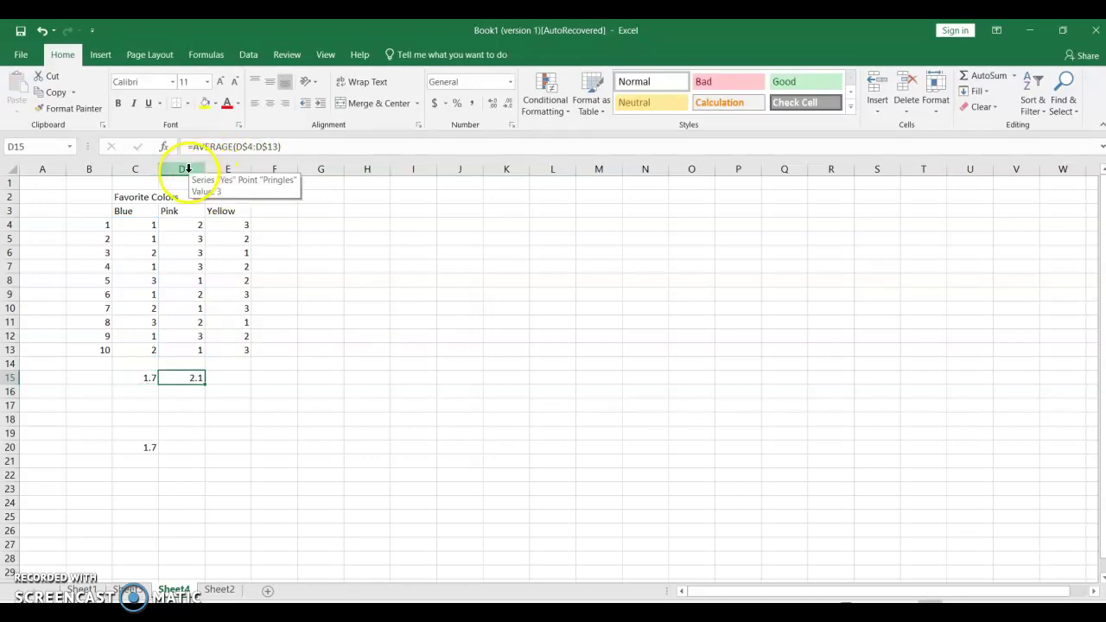
Delete the leftover average results in C15:D20.
left_click(139, 378)
key("shift+Right")
key("shift+Down")
key("shift+Down")
key("shift+Down")
key("shift+Down")
key("shift+Down")
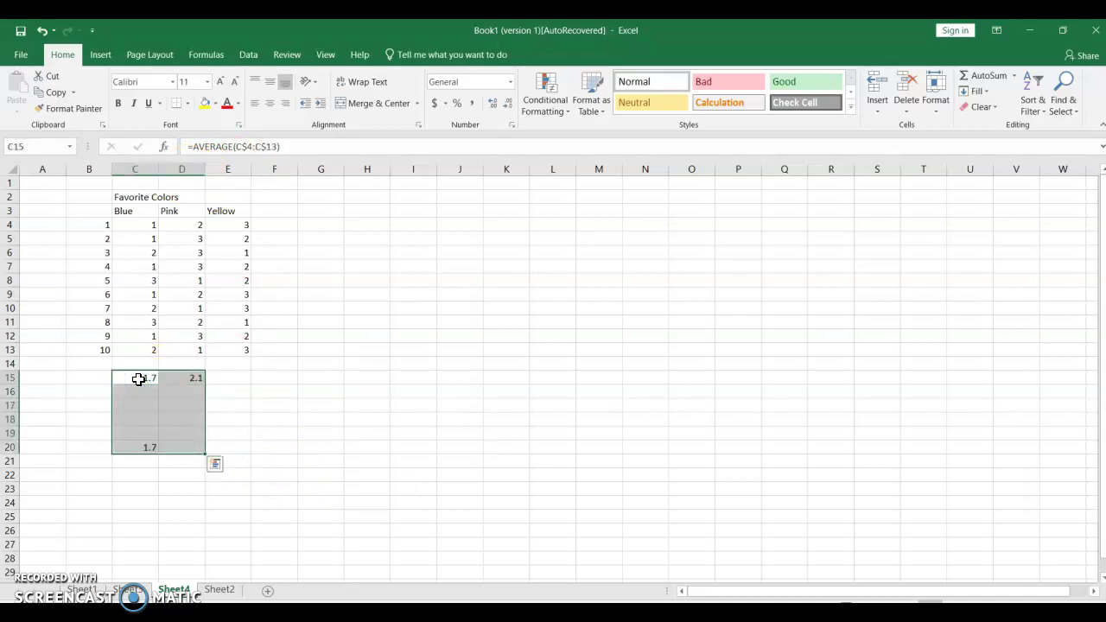
key("Delete")
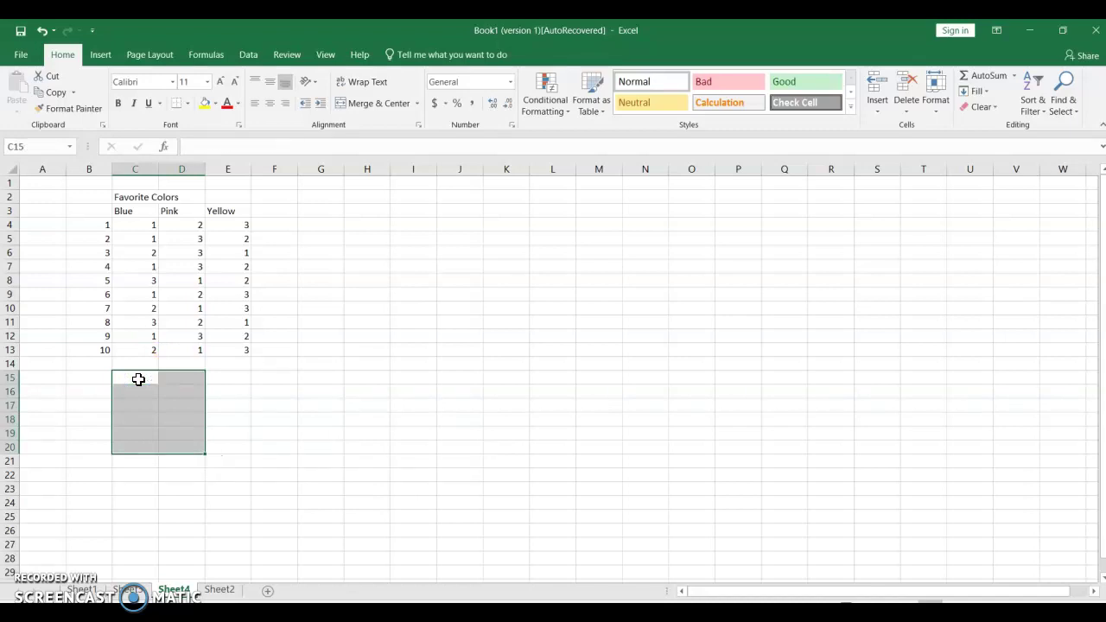
Enter the label 'Frequencies' in A16.
left_click(48, 389)
type("F")
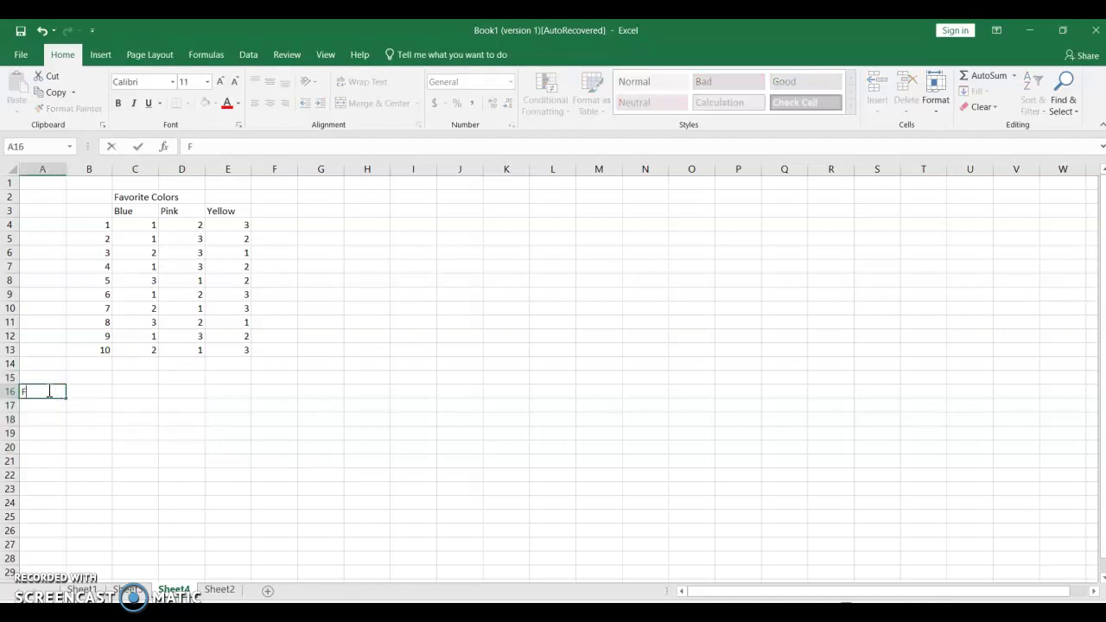
type("requencies")
key("Return")
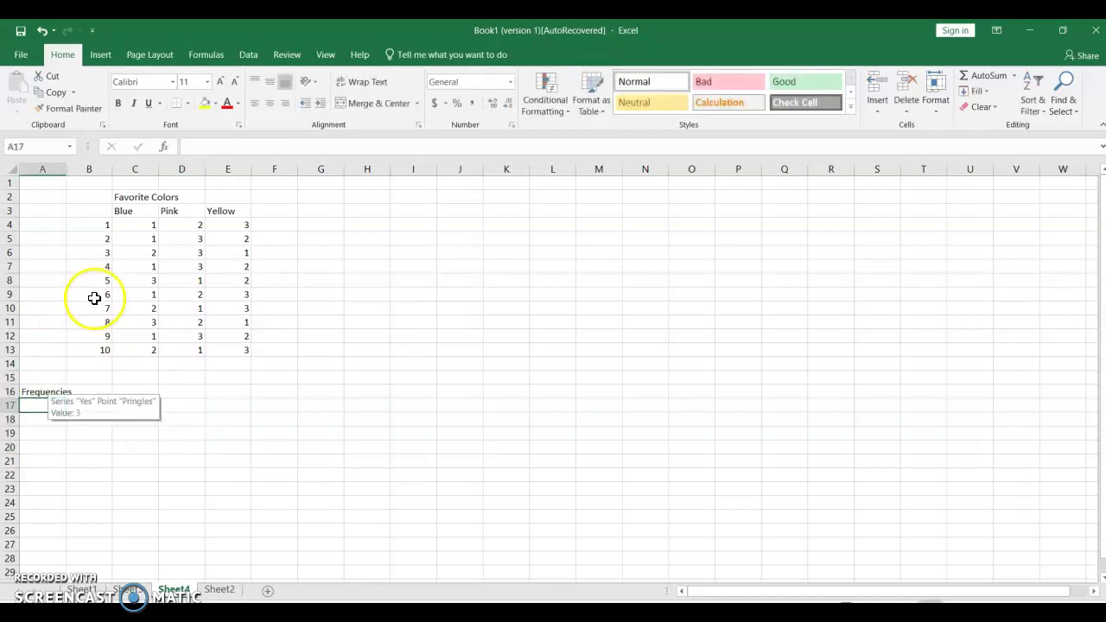
Review the Blue heading and the first Blue, Pink and Yellow rankings in row 4.
left_click(121, 212)
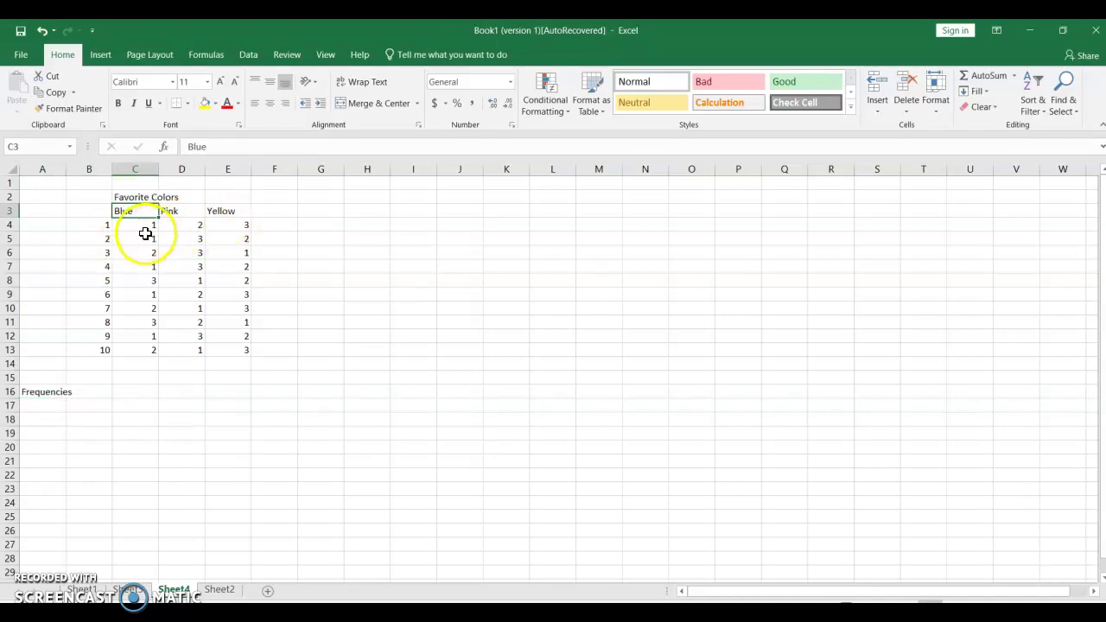
left_click(137, 227)
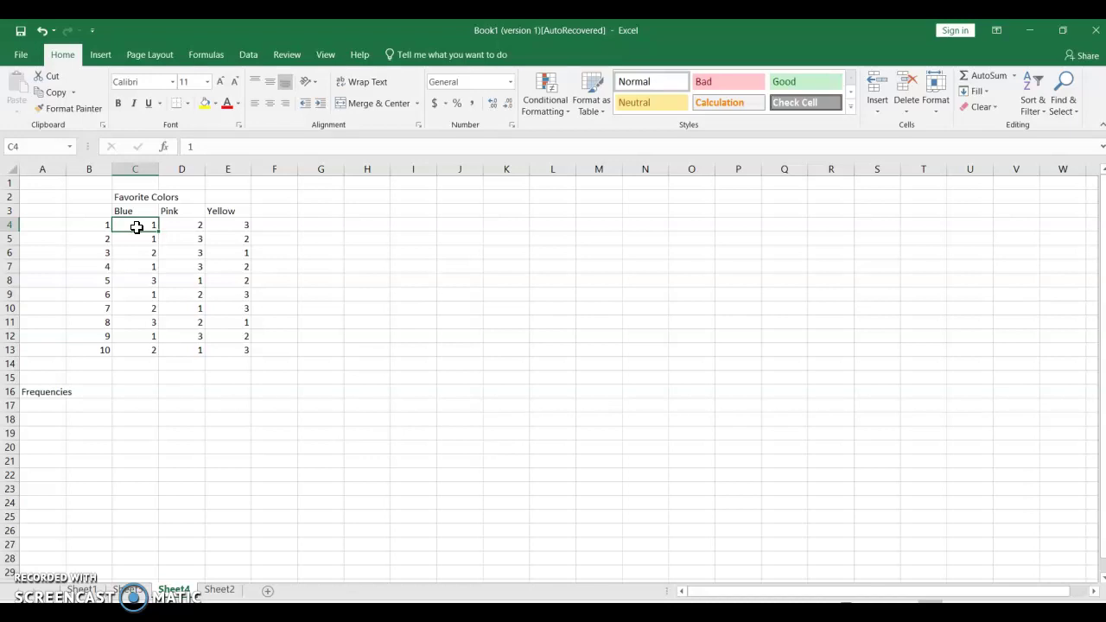
key("Right")
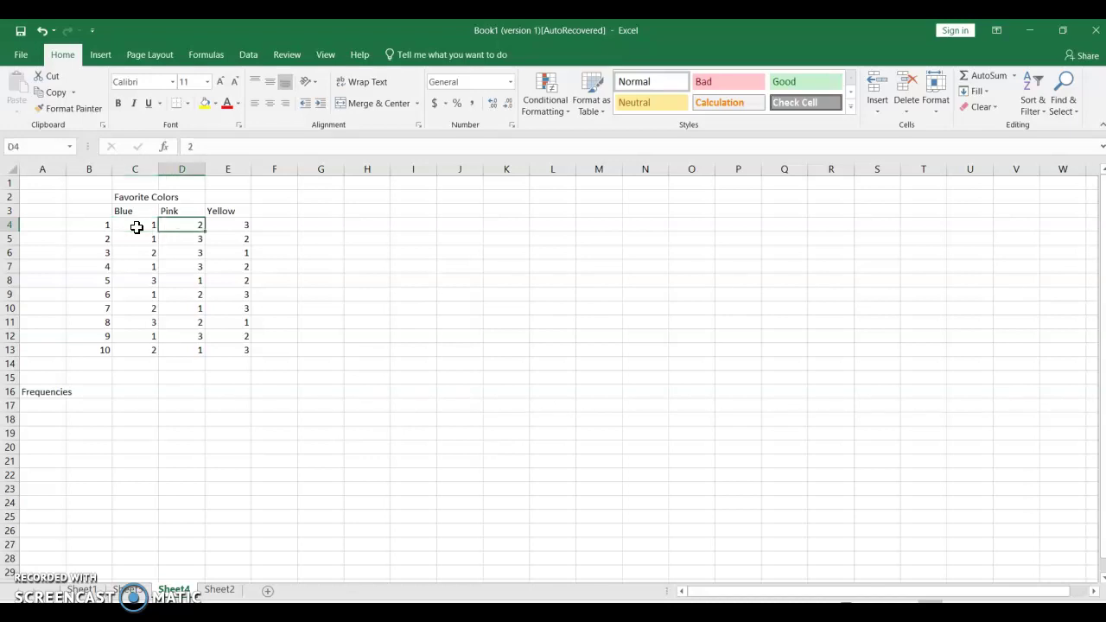
key("Right")
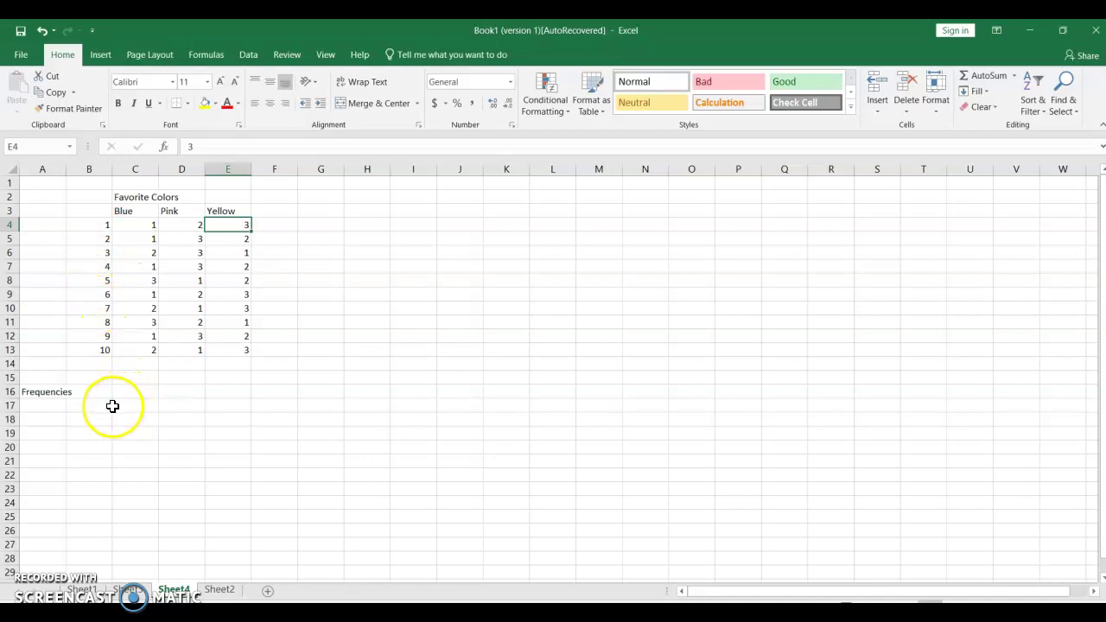
Enter ranks 1, 2 and 3 in B17:B19.
left_click(105, 406)
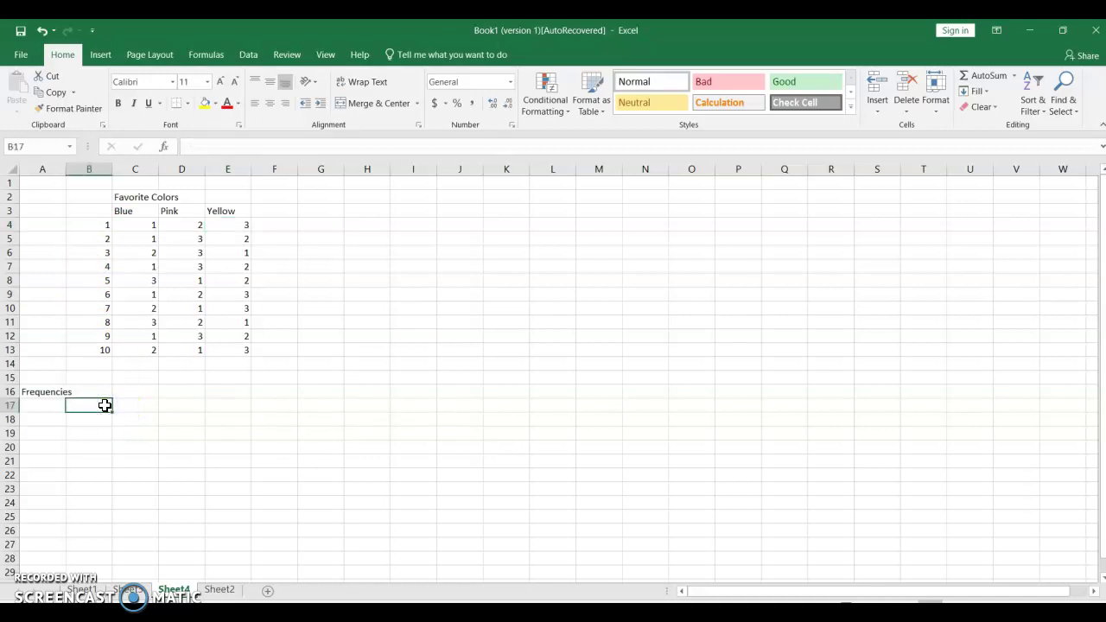
type("1")
key("Return")
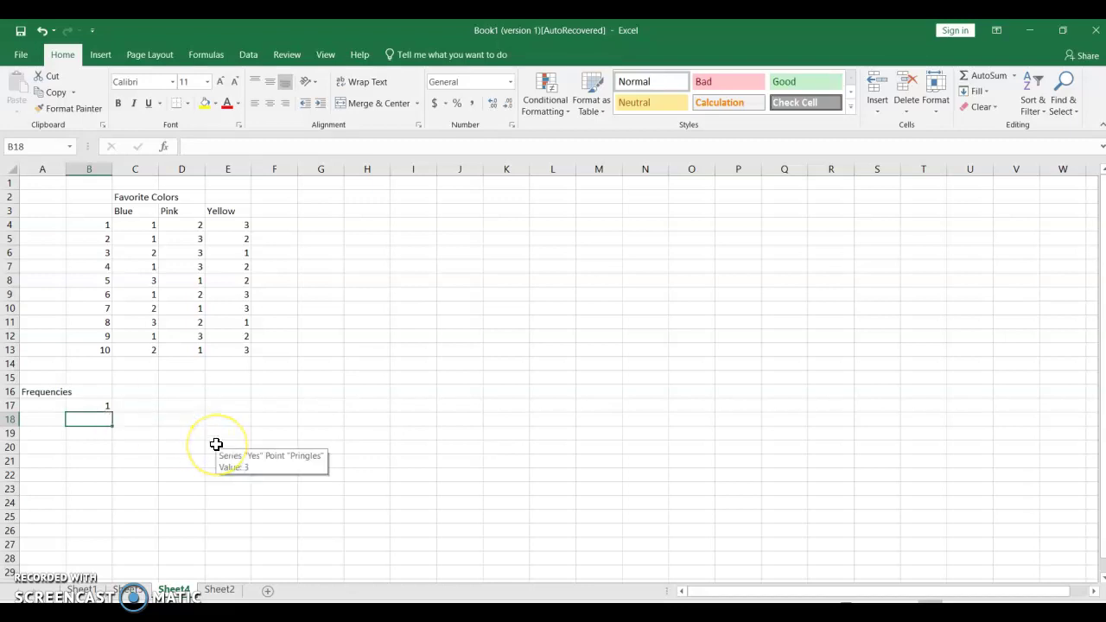
type("2")
key("Return")
type("3")
key("Return")
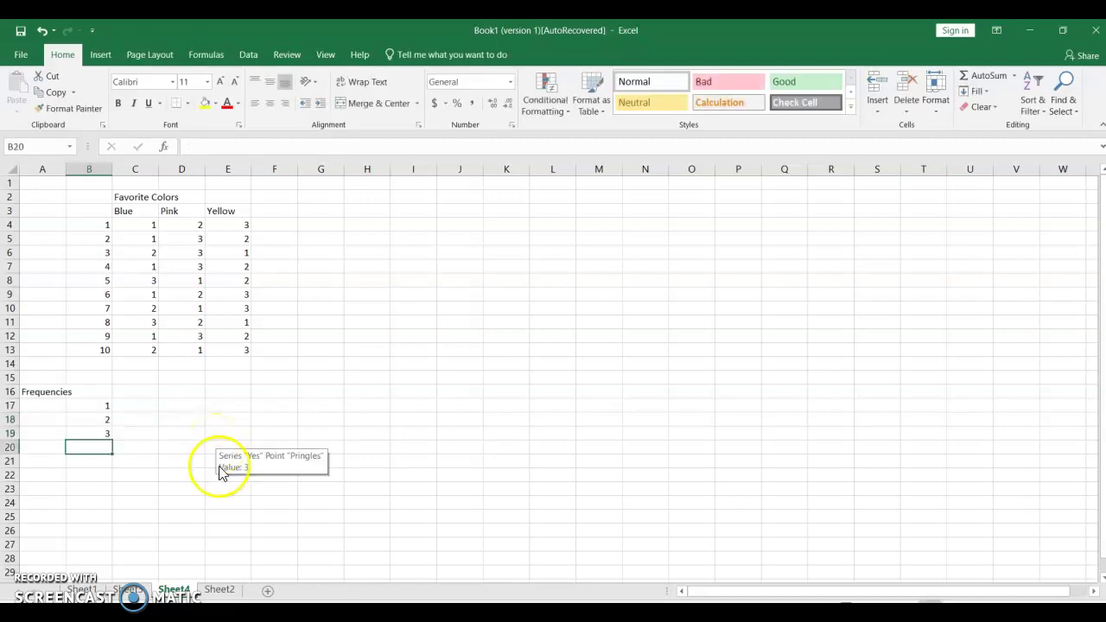
Build =COUNTIF(C$4:C$13,1) in C17 to count Blue's rank-1 votes.
left_click(140, 406)
type("=")
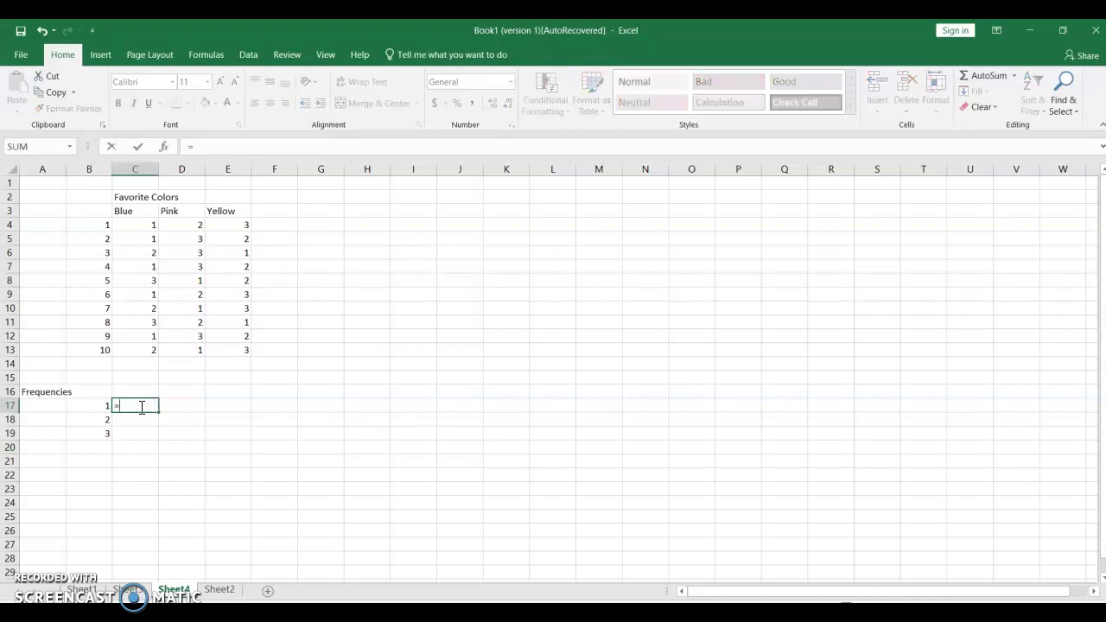
type("countif(")
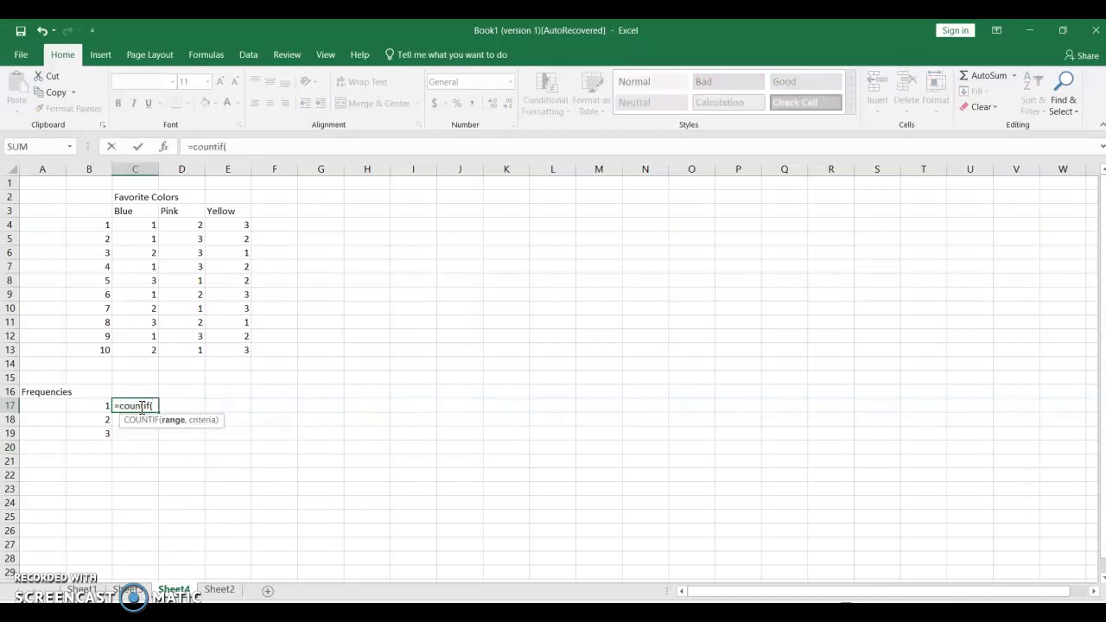
left_click(124, 225)
key("shift+Down")
key("shift+Down")
key("shift+Down")
key("shift+Down")
key("shift+Down")
key("shift+Down")
key("shift+Down")
key("shift+Down")
key("shift+Down")
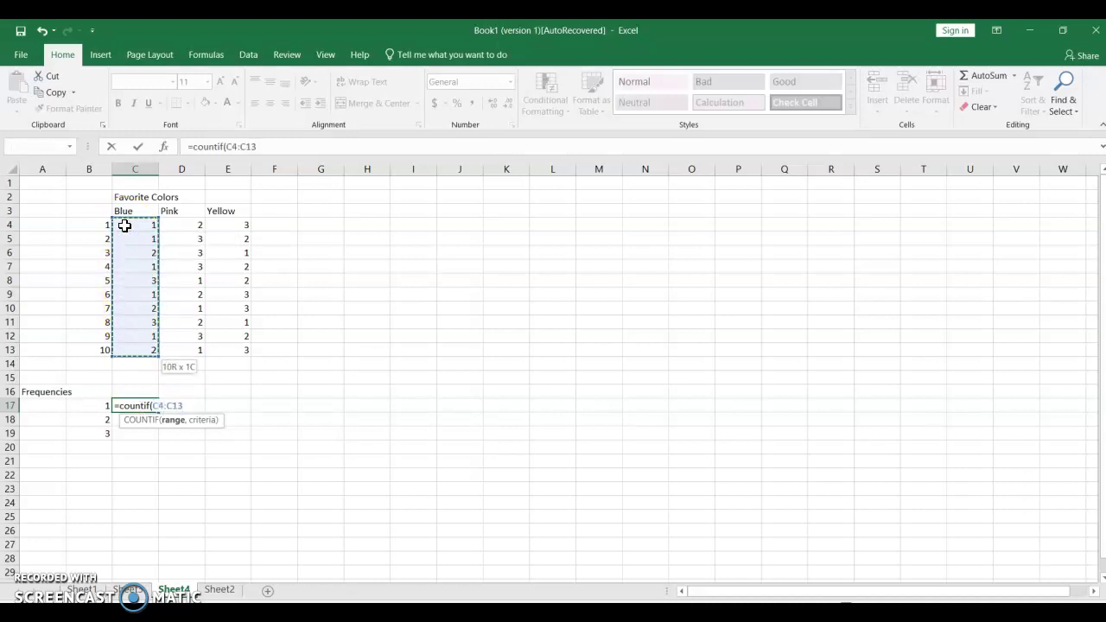
type(",")
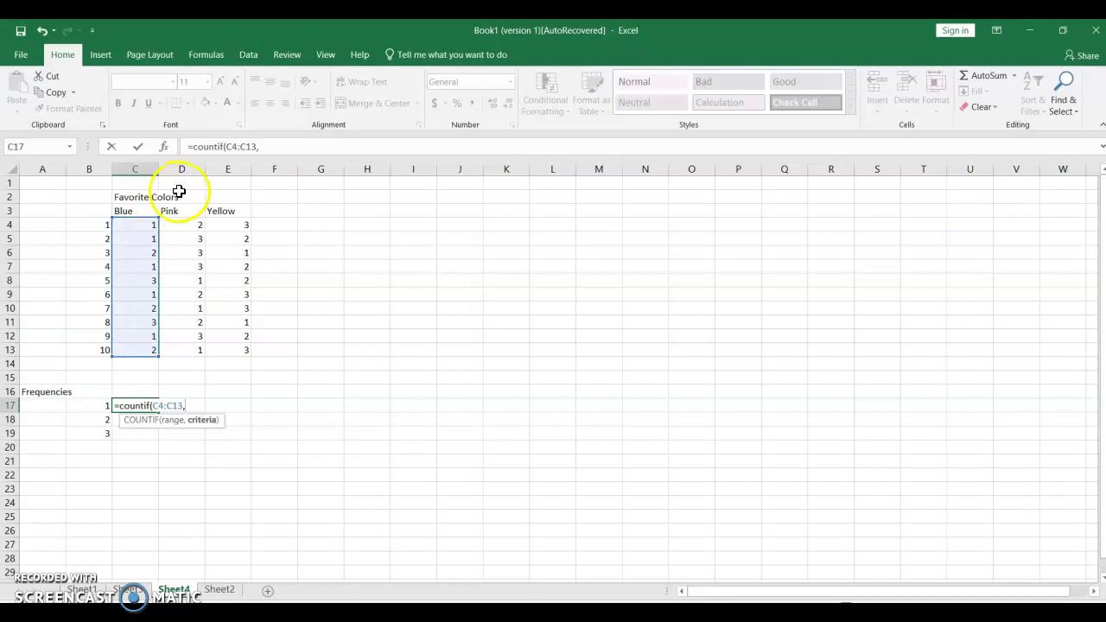
left_click(269, 148)
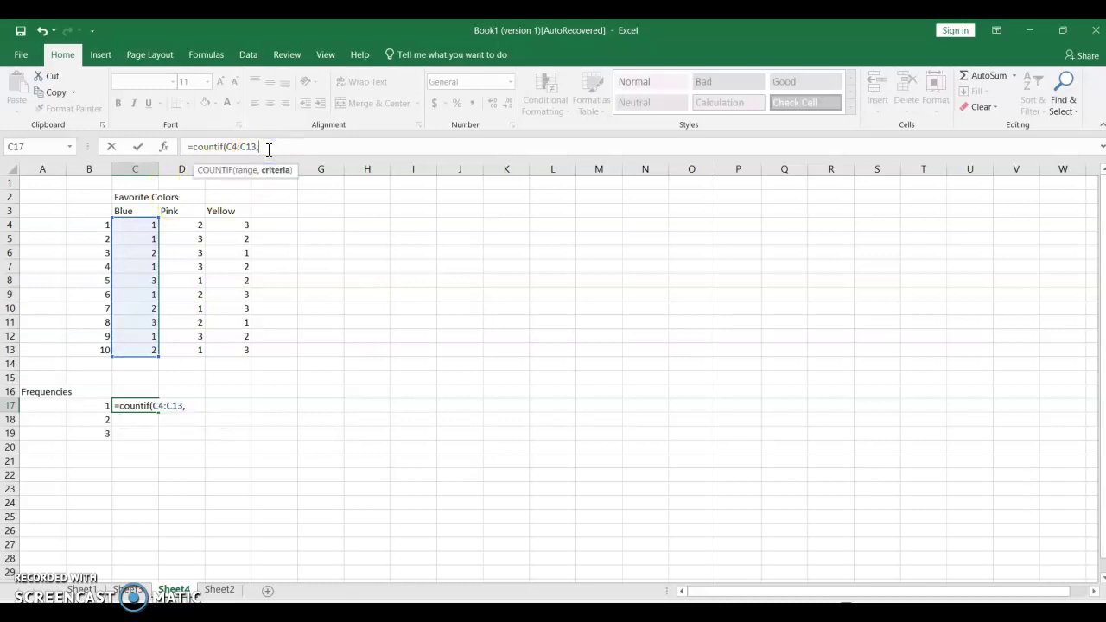
type("1)")
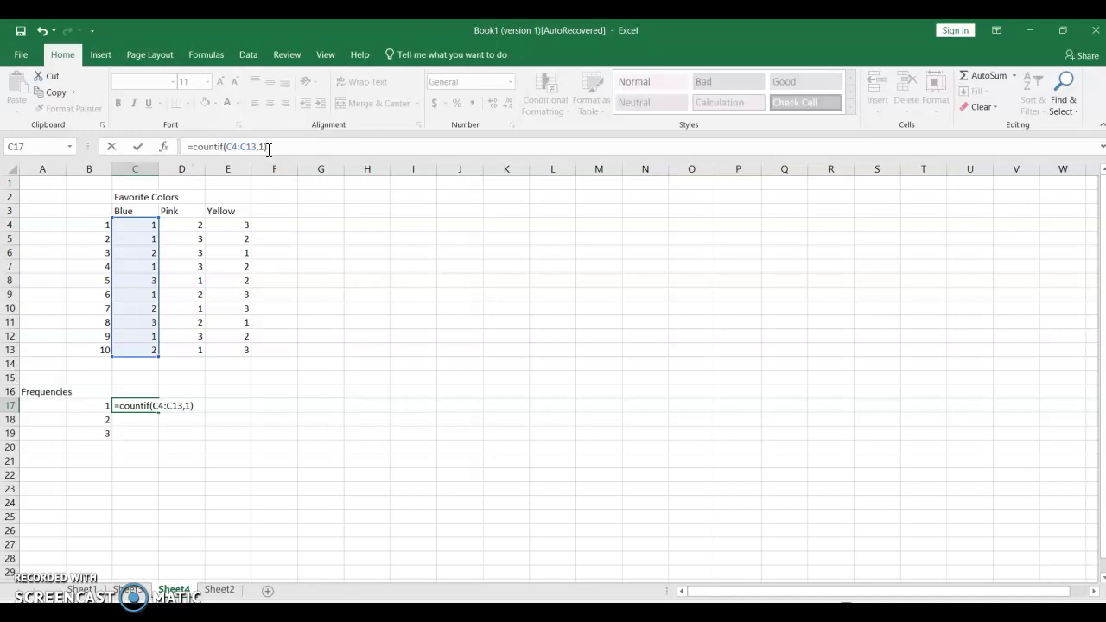
left_click(232, 147)
type("$")
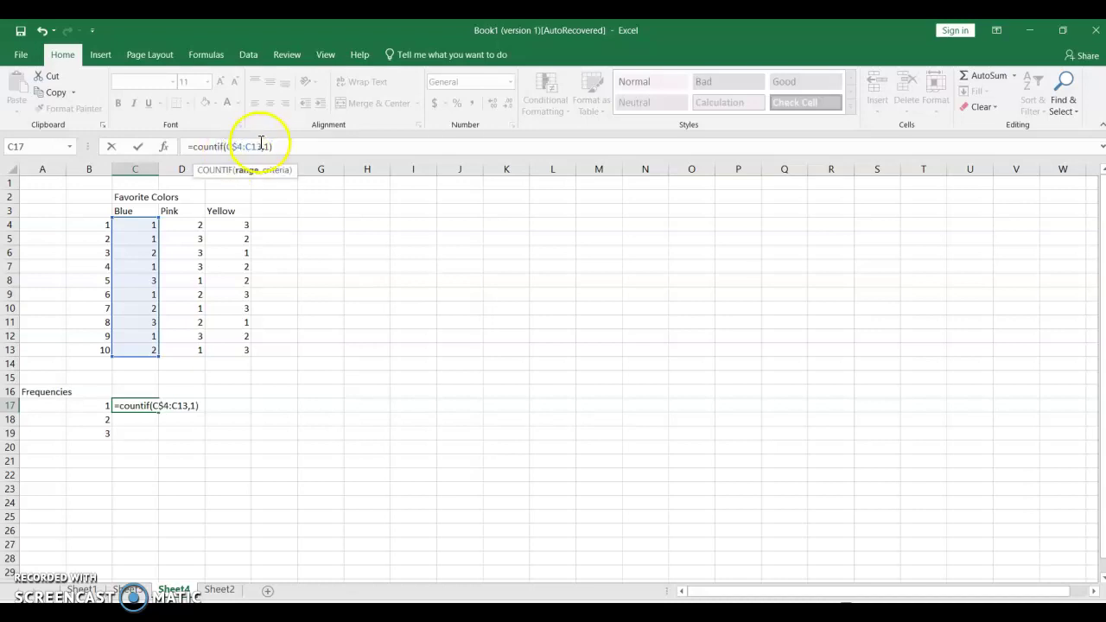
left_click(253, 147)
type("$")
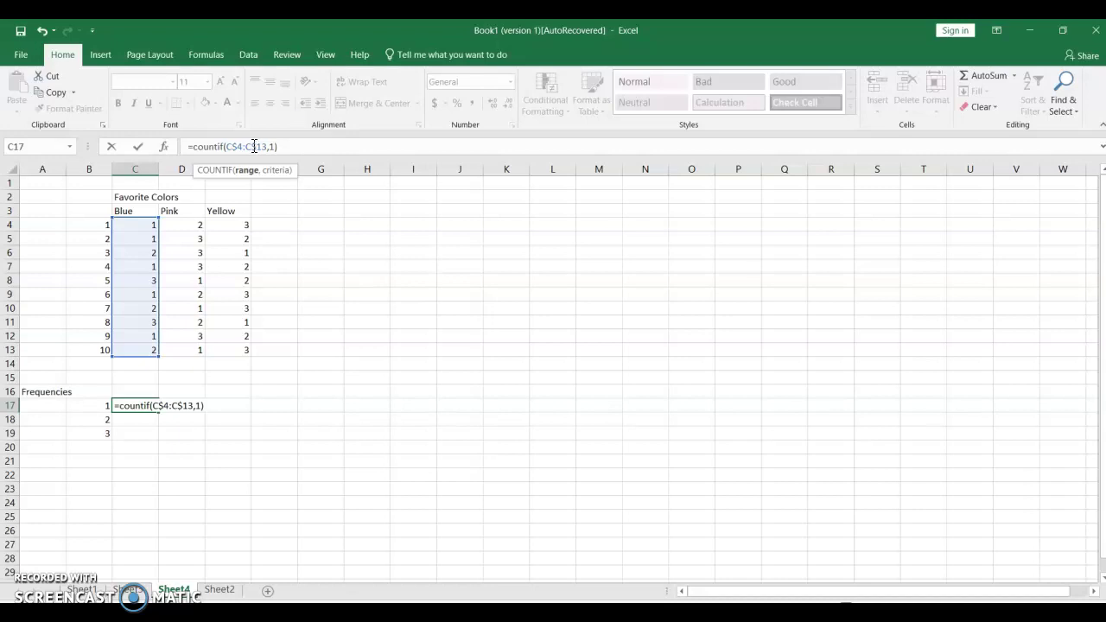
left_click(287, 144)
Commit the C17 count of 5 and copy its formula into C18:C19.
key("Return")
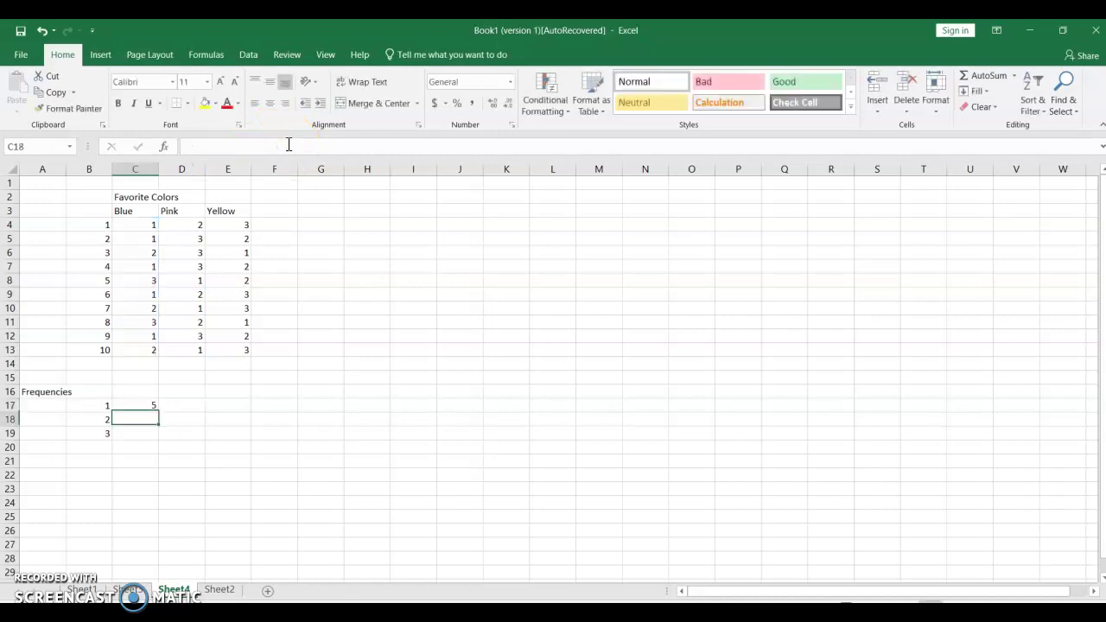
key("Up")
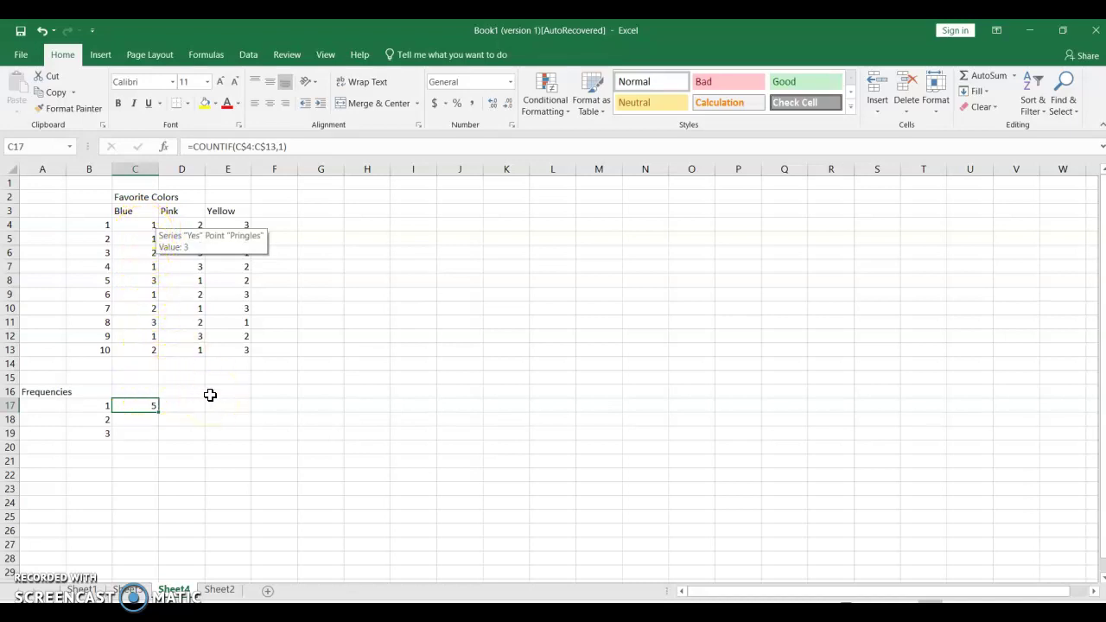
key("ctrl+c")
key("shift+Down")
key("shift+Down")
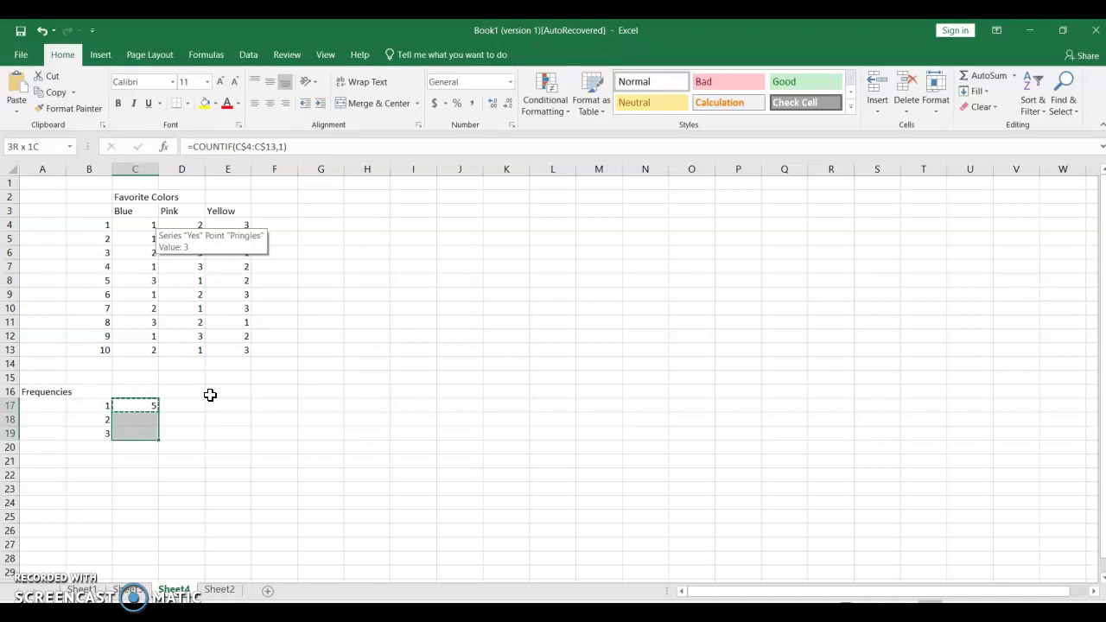
key("ctrl+v")
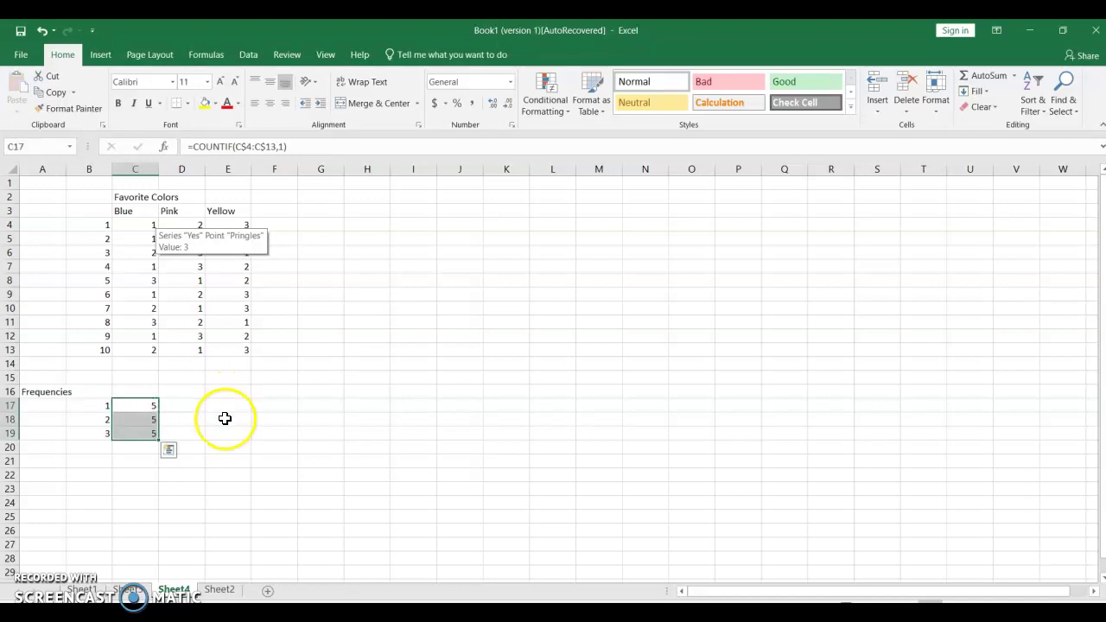
Change the COUNTIF criteria in C18 and C19 to 2 and 3, giving 3 and 2.
left_click(138, 421)
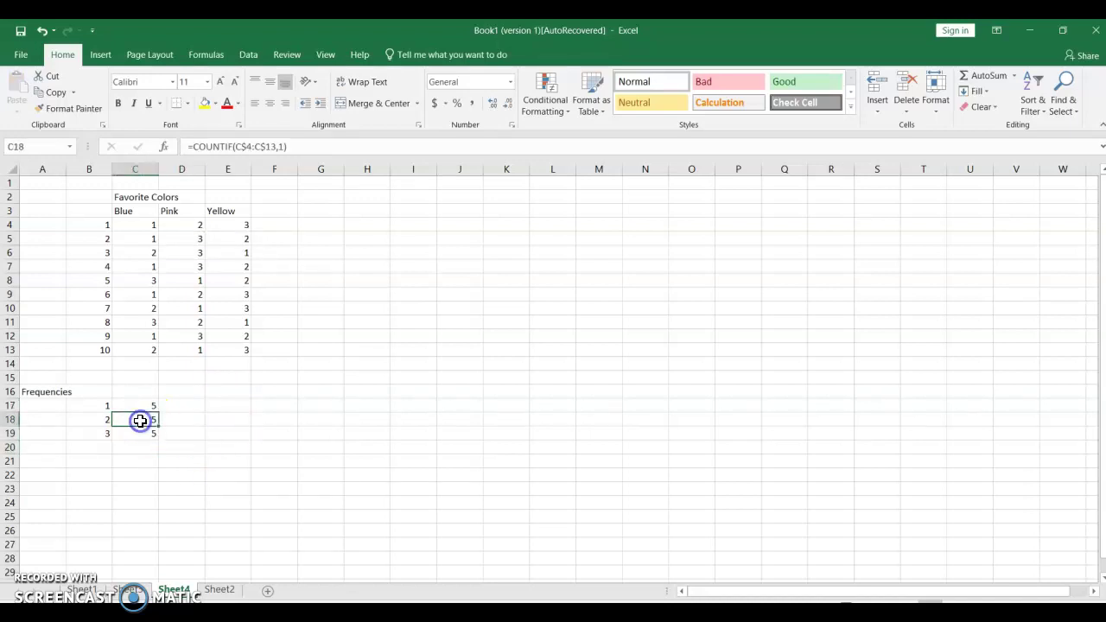
double_click(283, 147)
type("2")
key("Return")
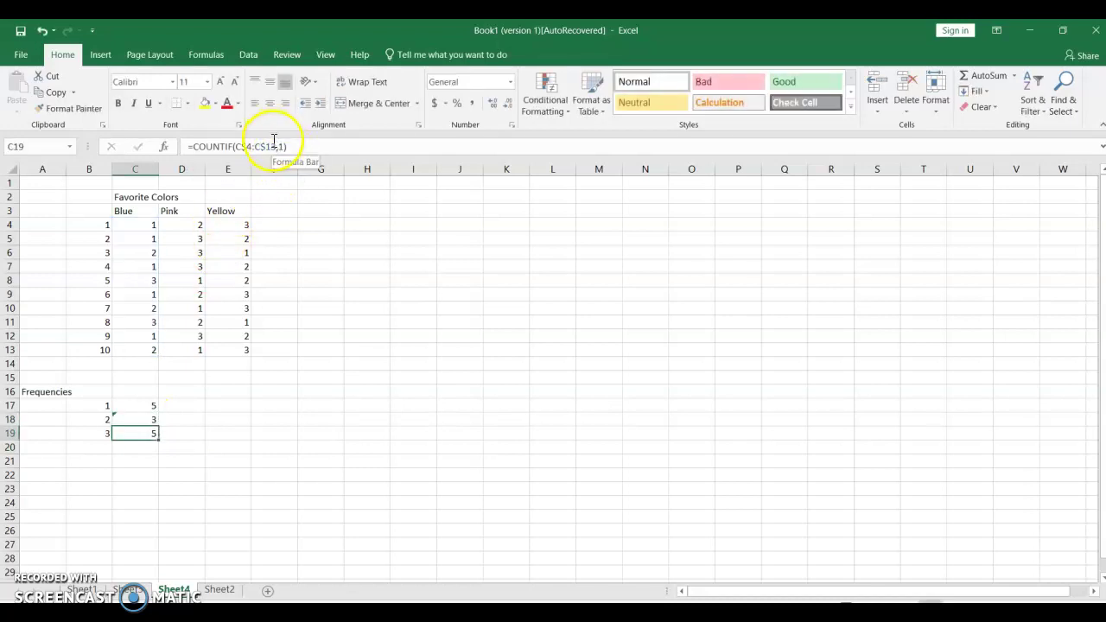
double_click(283, 147)
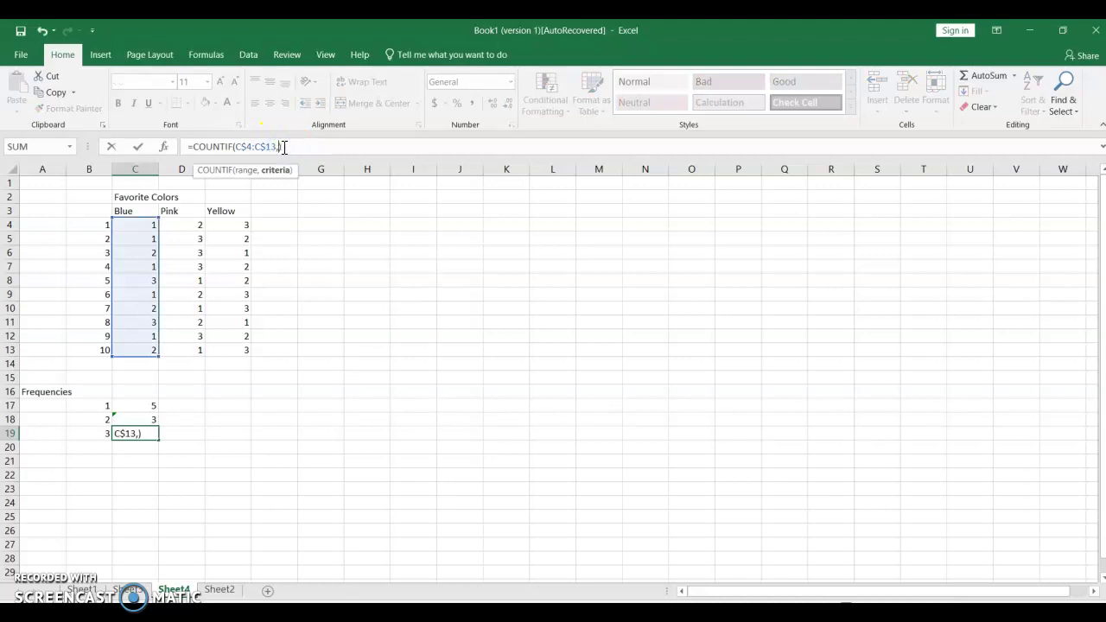
type("3")
key("Return")
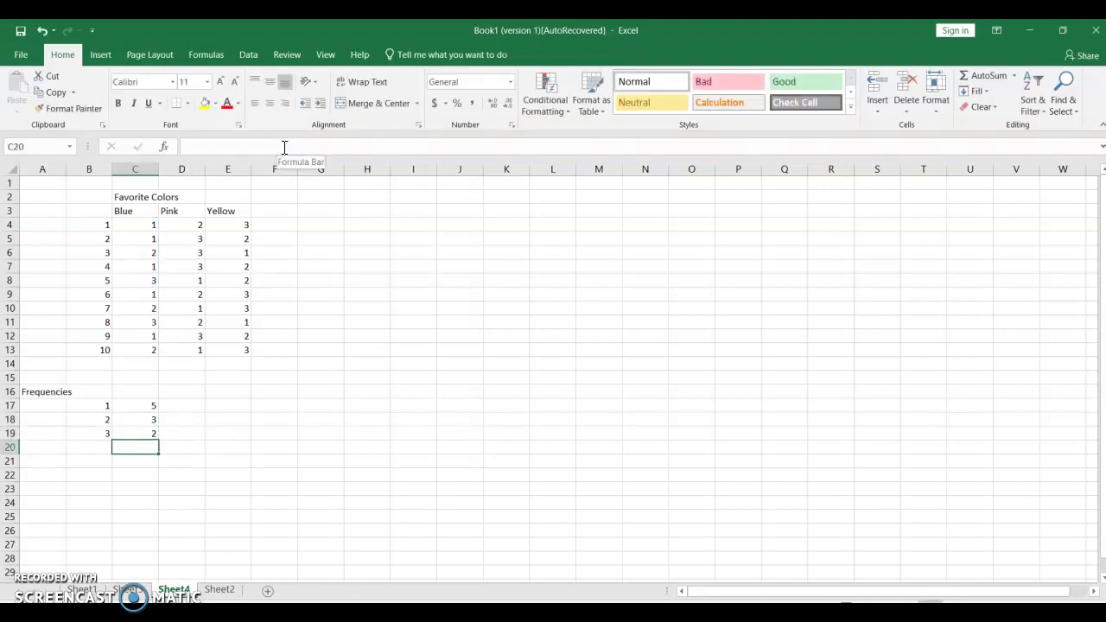
Enter =SUM(C17:C19) in C20 to total Blue's frequencies.
type("=")
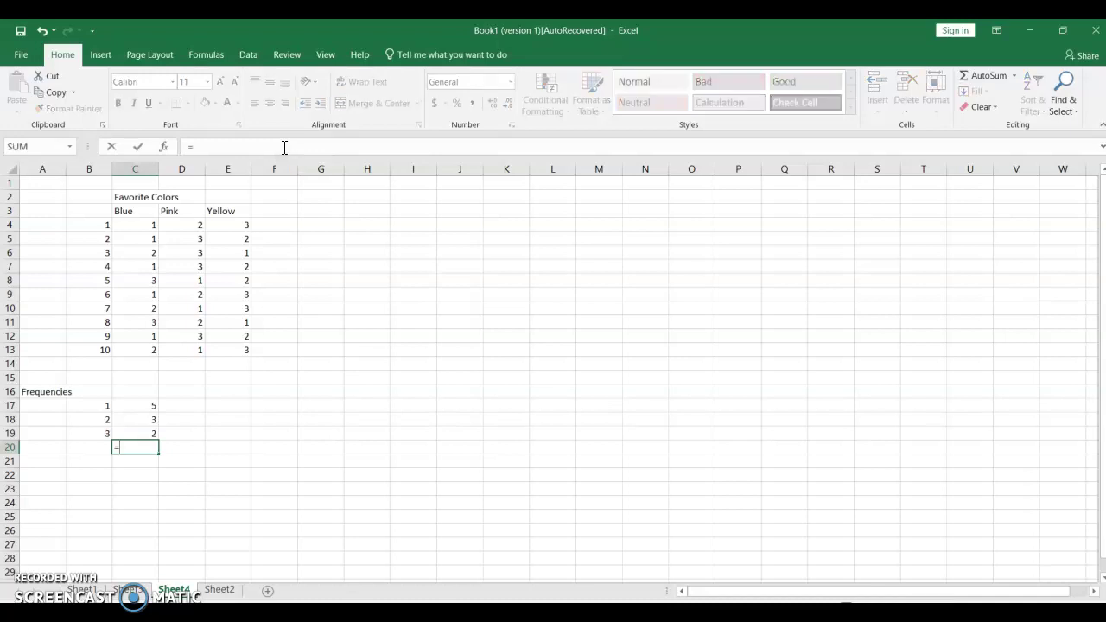
type("du")
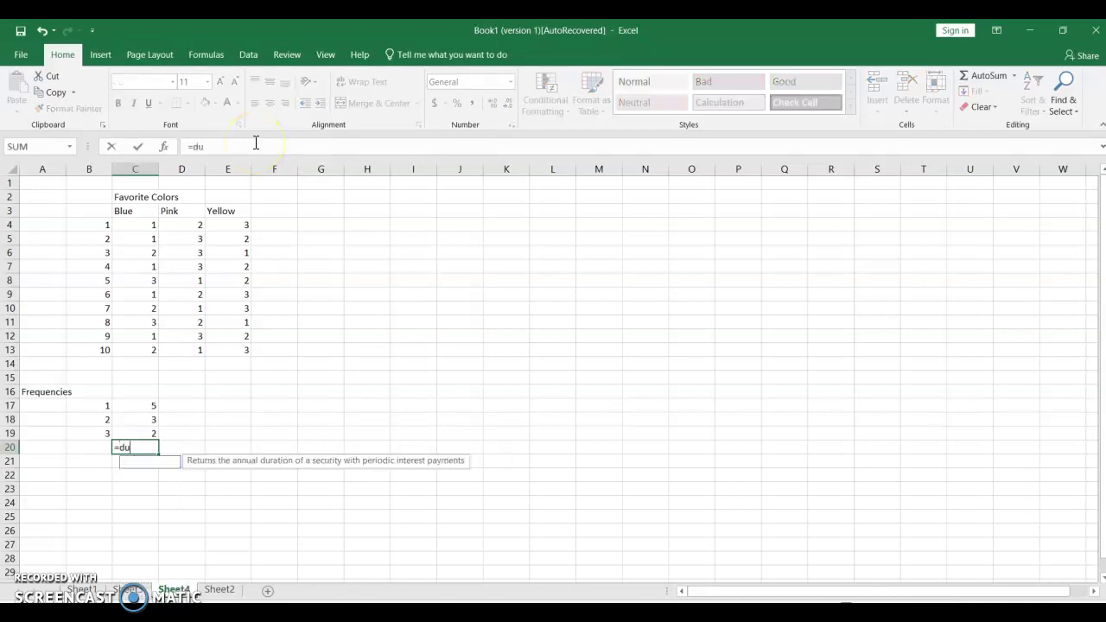
key("BackSpace")
key("BackSpace")
type("sum(")
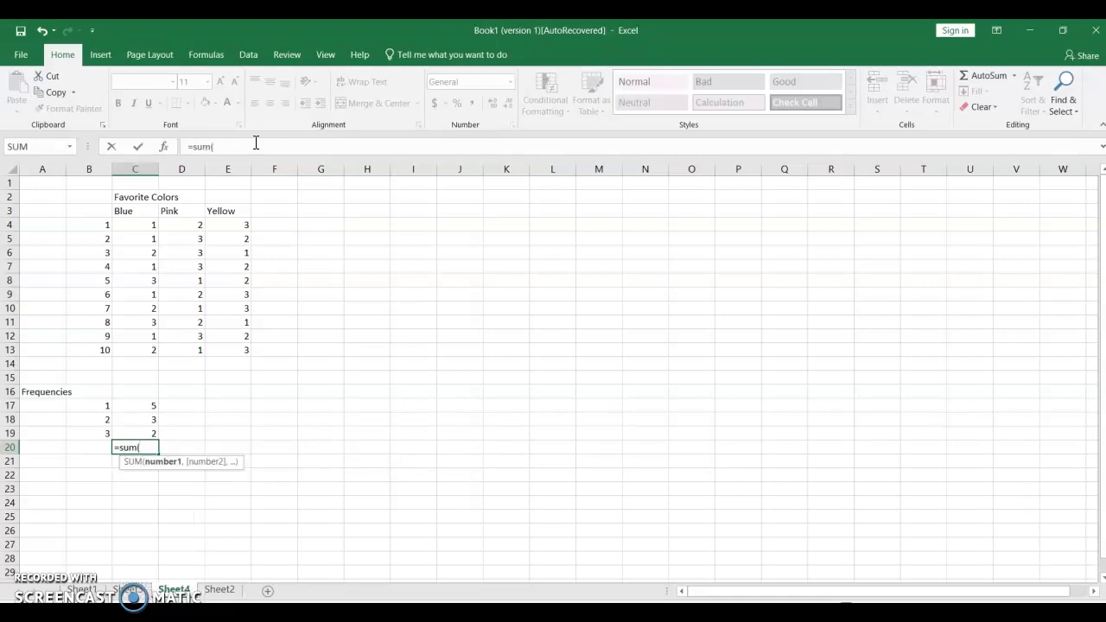
key("Up")
key("shift+Up")
key("shift+Up")
key("Return")
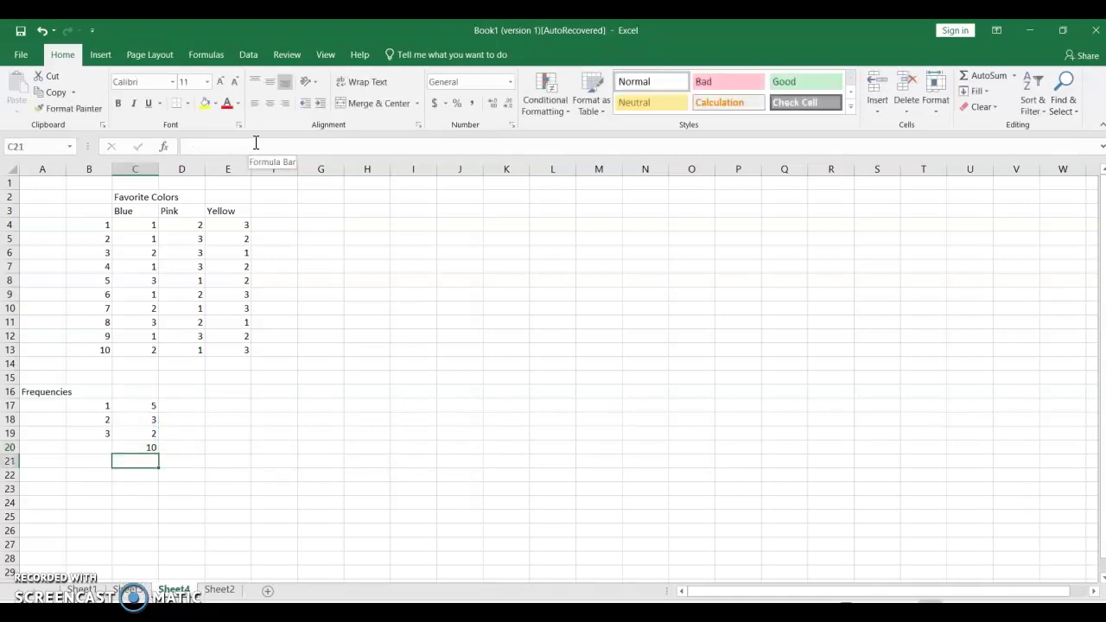
Copy the frequency formulas to Pink and Yellow, giving 3, 3, 4 and 2, 4, 4.
key("Up")
key("Up")
key("Up")
key("Up")
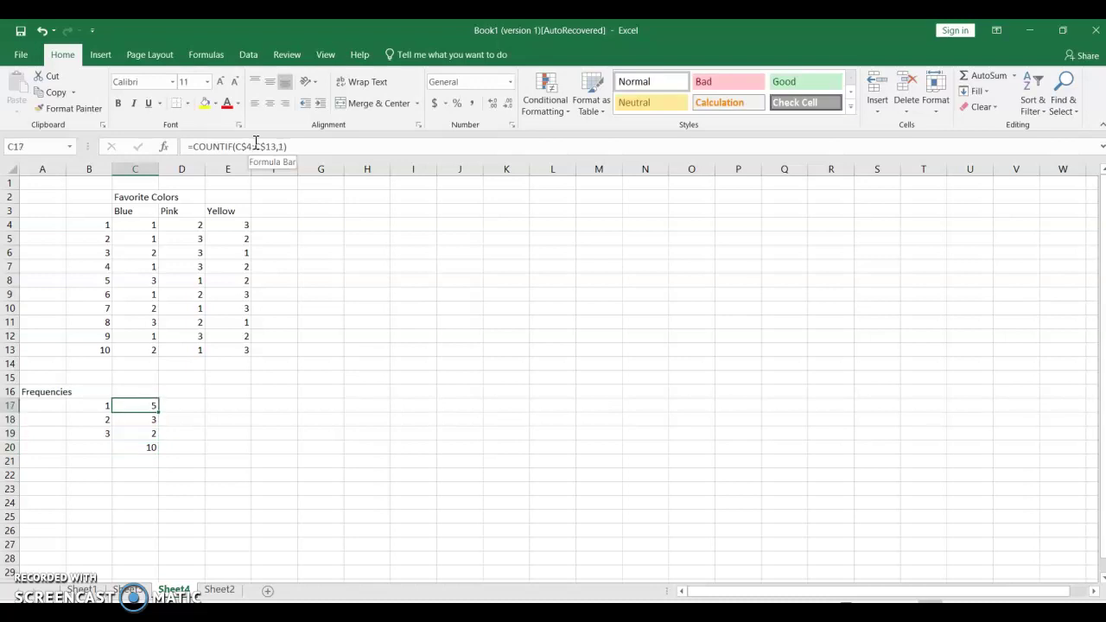
key("shift+Down")
key("shift+Down")
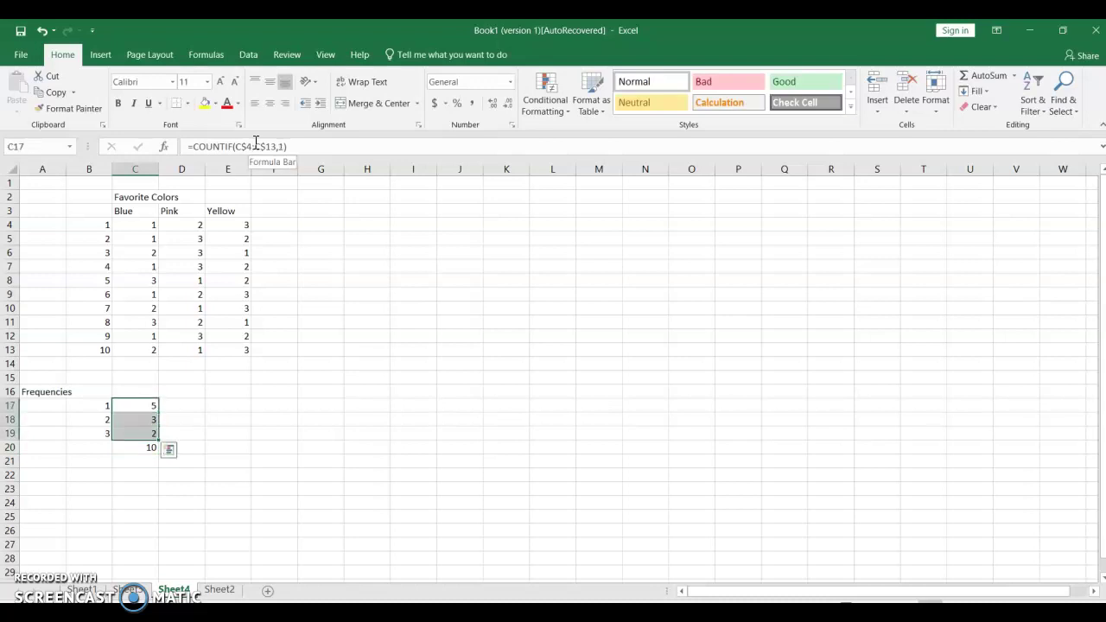
key("ctrl+c")
key("Right")
key("ctrl+v")
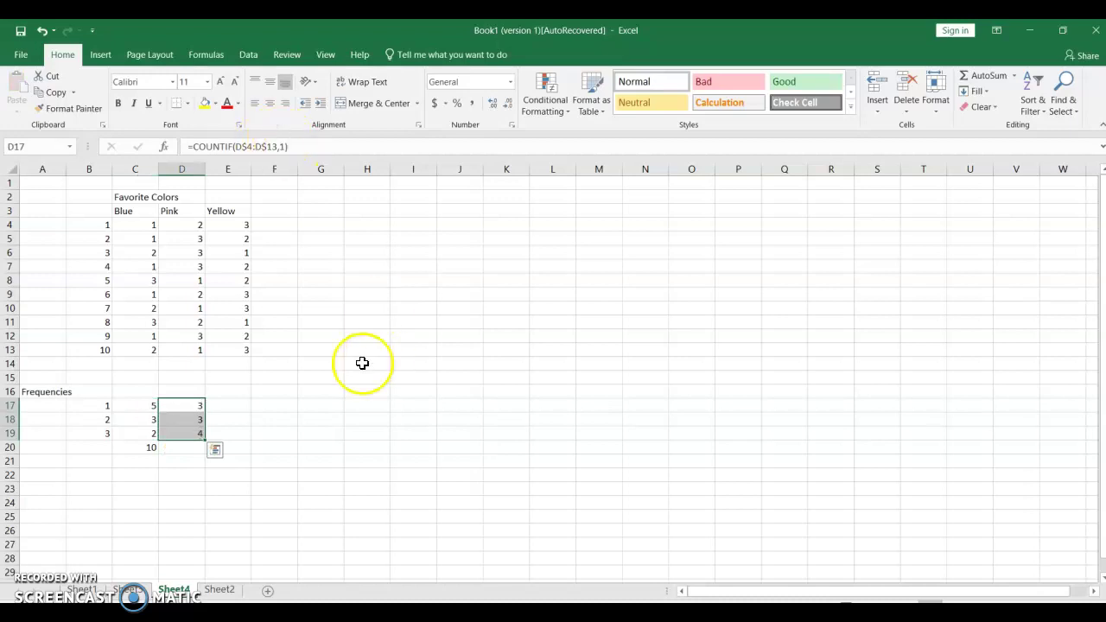
left_click(231, 406)
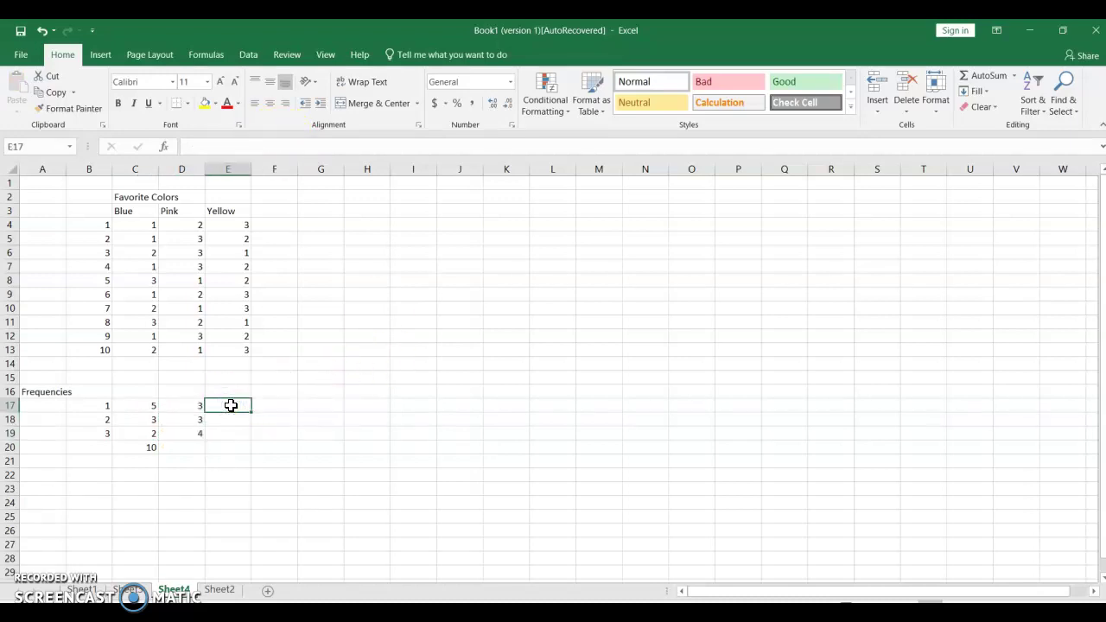
key("ctrl+z")
key("ctrl+y")
key("ctrl+c")
left_click(231, 405)
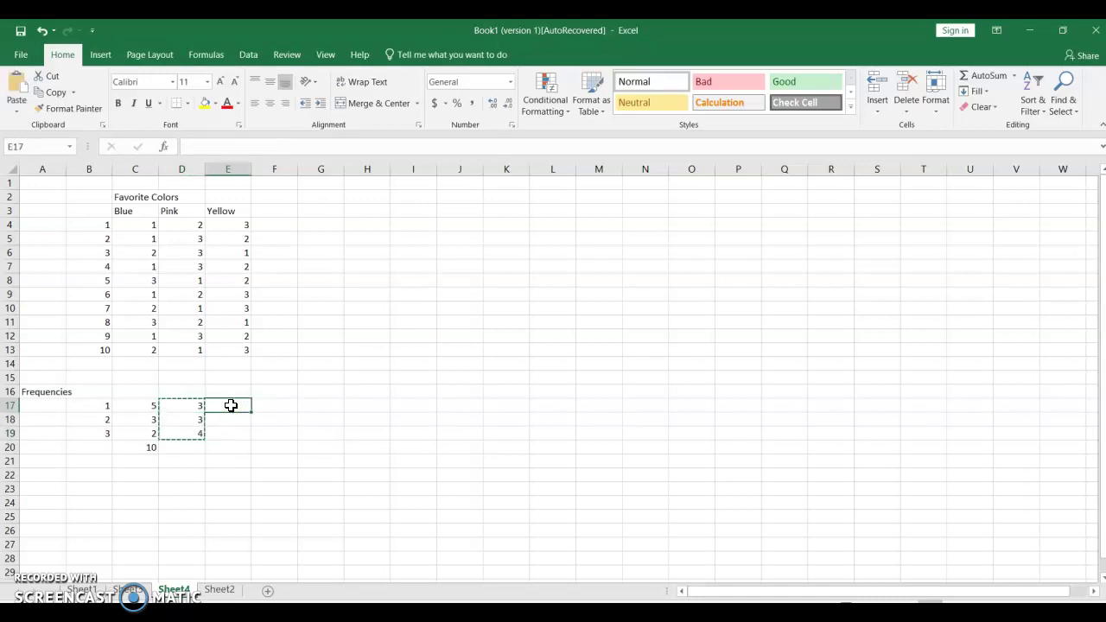
key("ctrl+v")
Copy the Blue total formula into D20 and E20 for Pink and Yellow totals of 10.
left_click(185, 449)
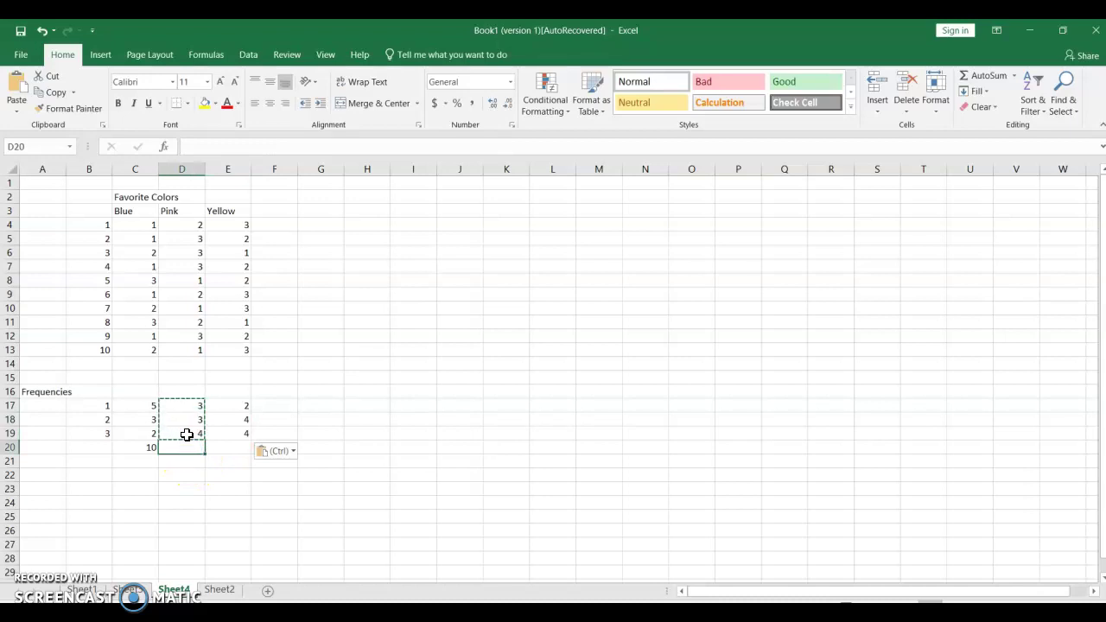
key("Escape")
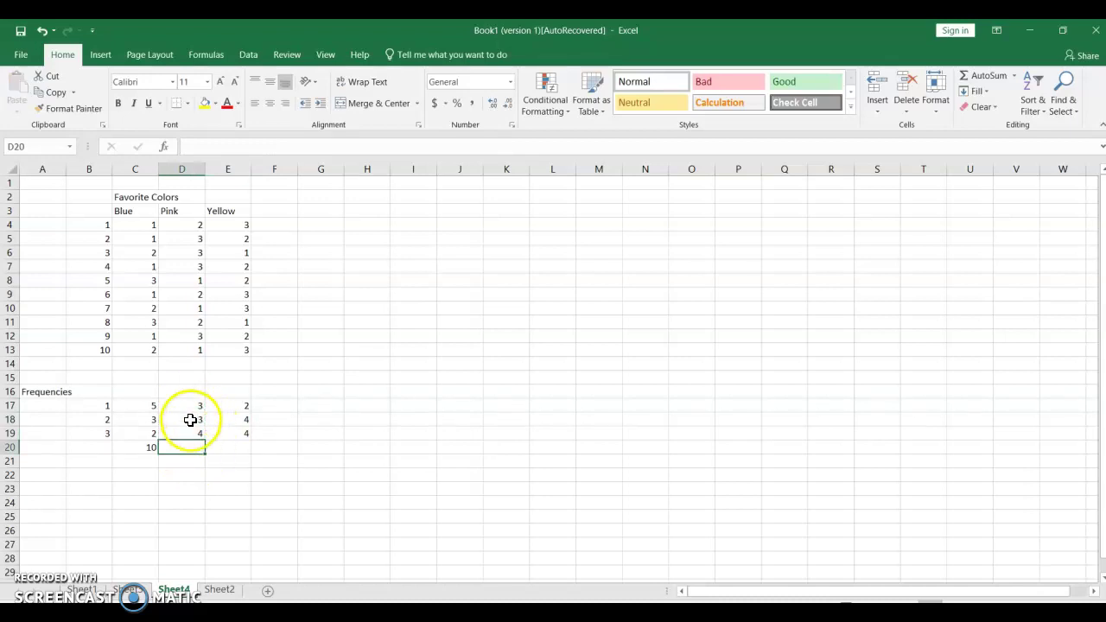
left_click(191, 420)
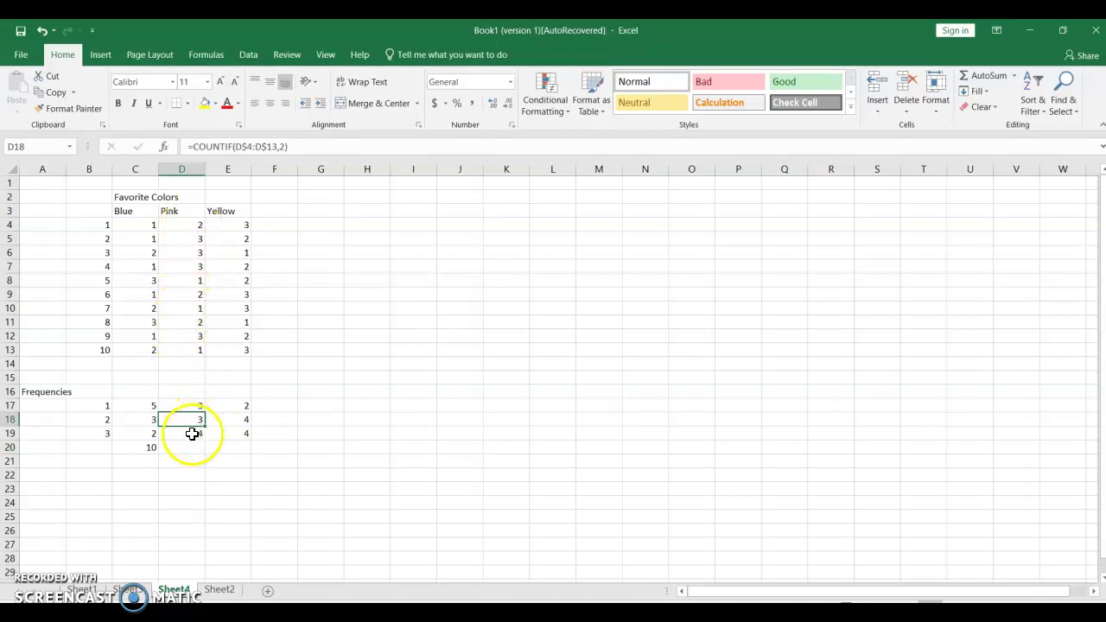
left_click(150, 447)
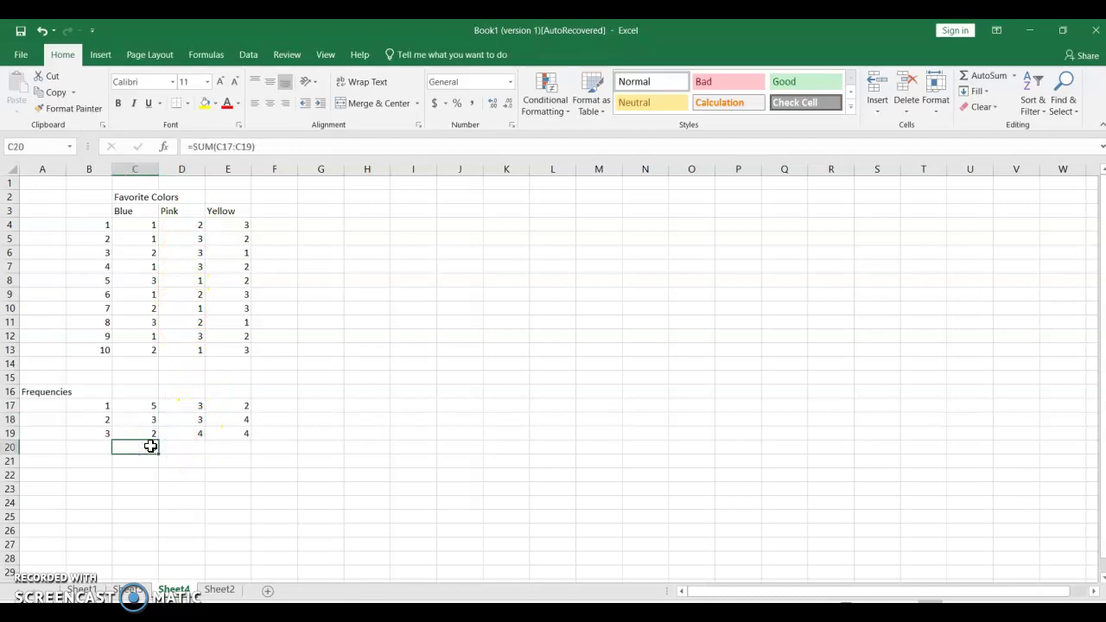
key("ctrl+c")
key("Right")
key("ctrl+v")
key("Escape")
key("ctrl+c")
key("Right")
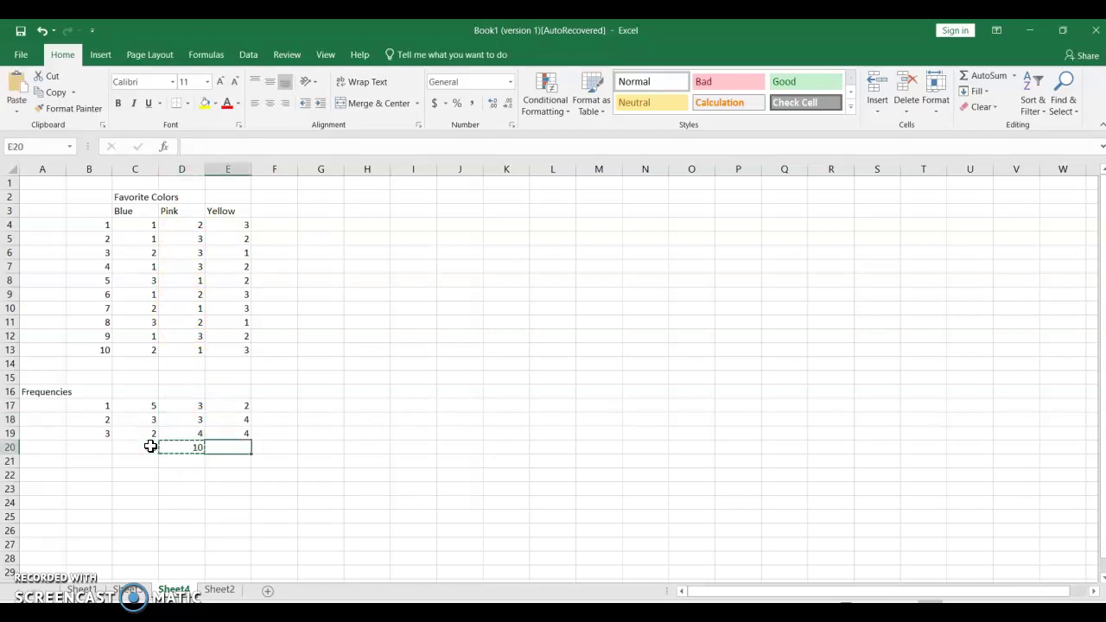
key("Return")
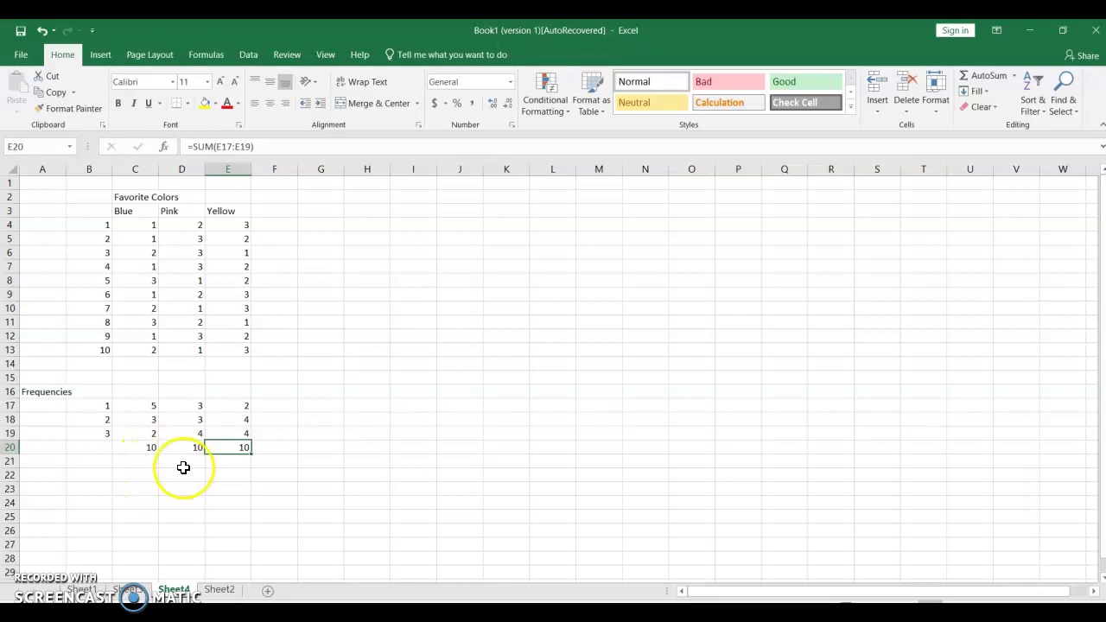
Enter =SUM(C17:E17) in F17 and copy it down through F19, each showing 10.
left_click(271, 407)
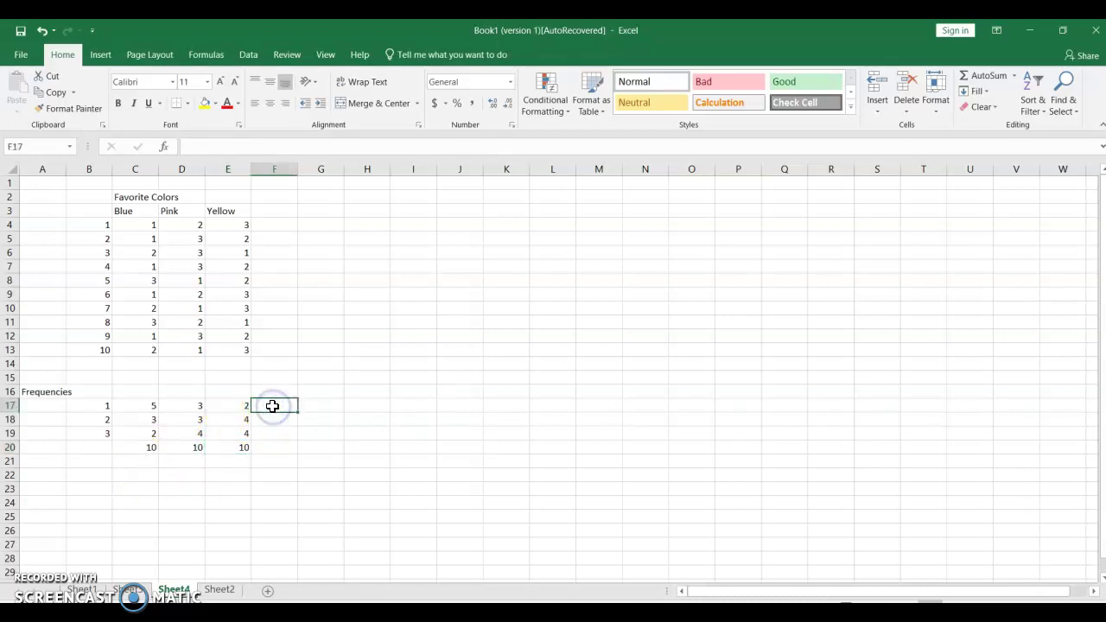
type("=sum(")
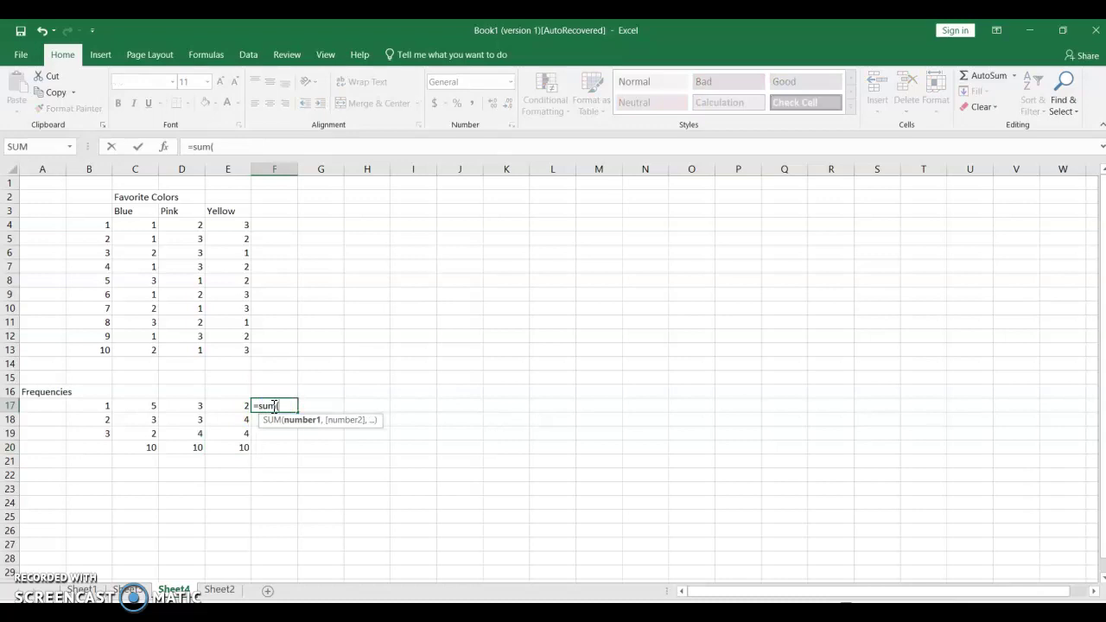
left_click_drag(235, 405, 139, 405)
key("Return")
left_click(271, 406)
key("ctrl+c")
key("shift+Down")
key("shift+Down")
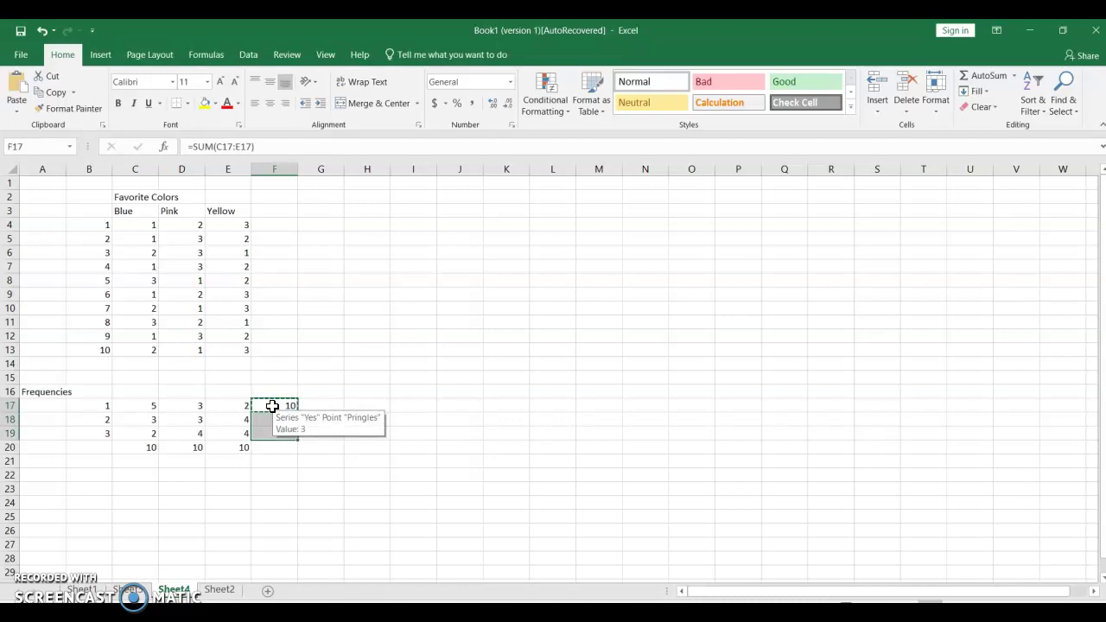
key("Return")
left_click(270, 419)
left_click(305, 500)
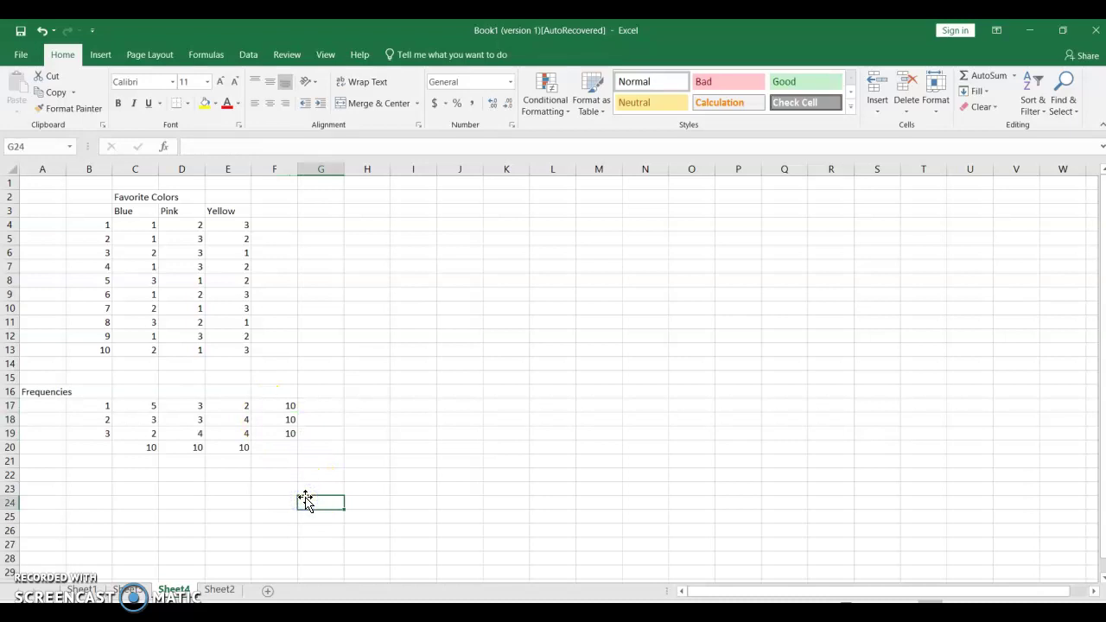
left_click(40, 477)
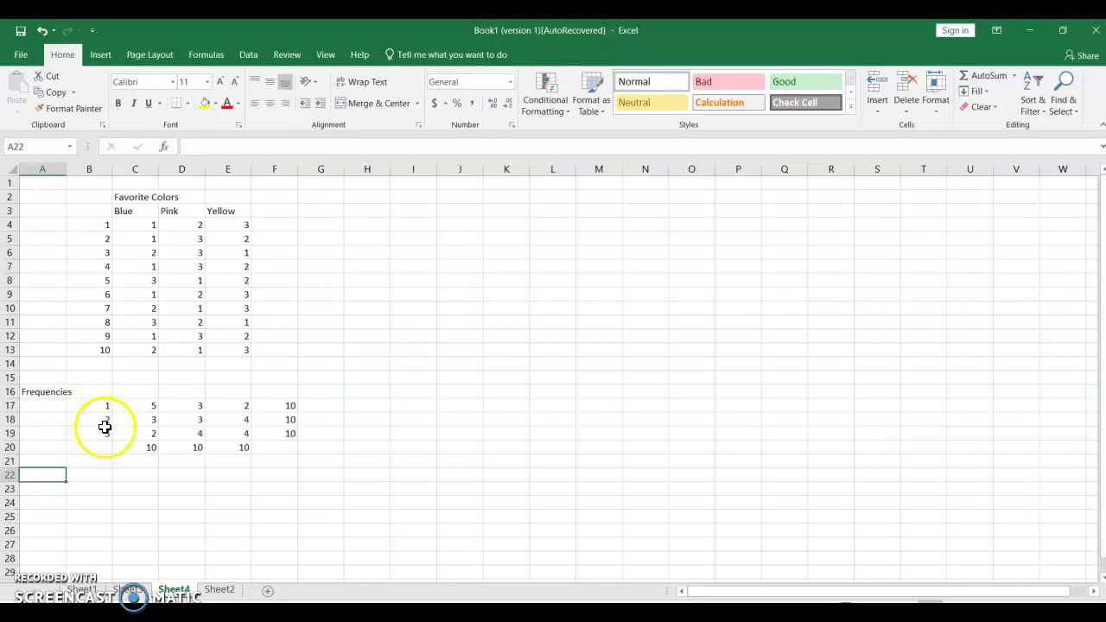
left_click(129, 408)
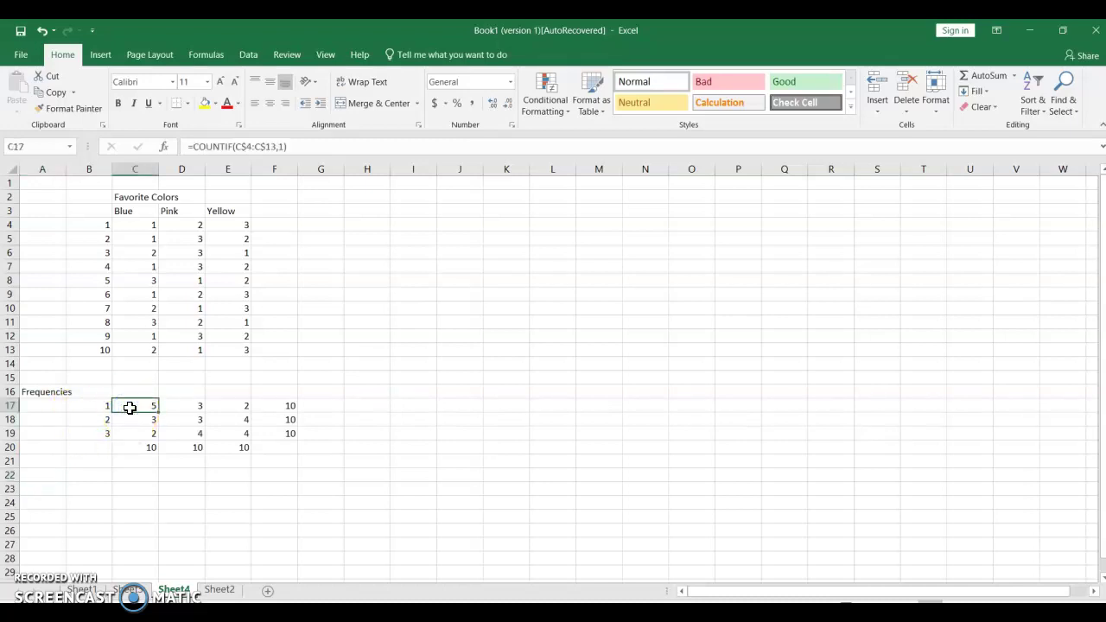
key("Down")
key("Down")
key("Right")
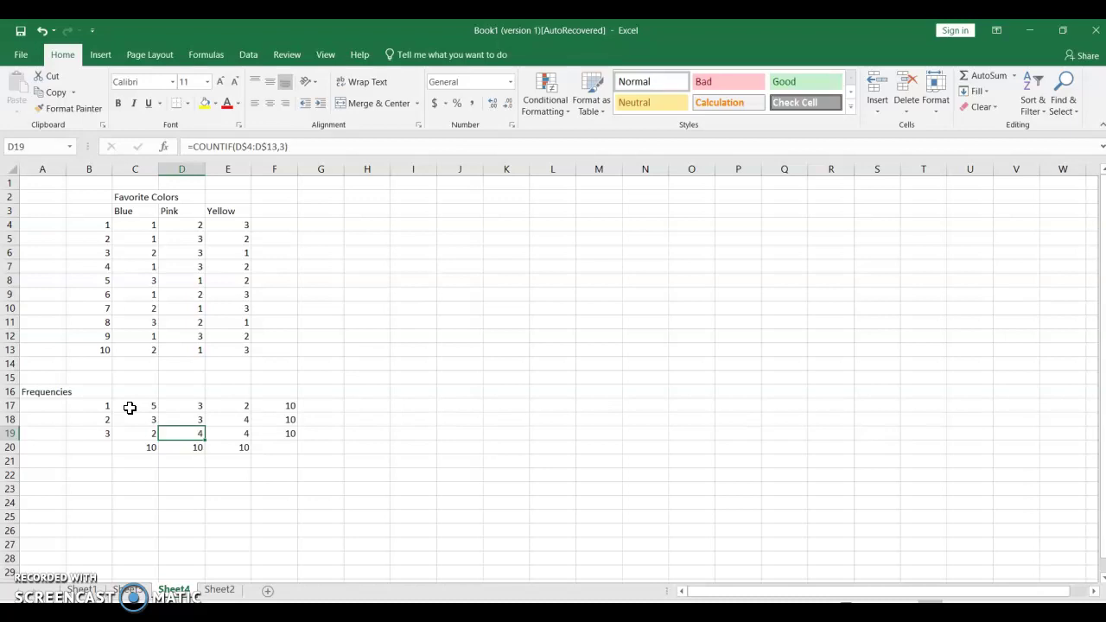
key("Right")
key("Up")
key("Up")
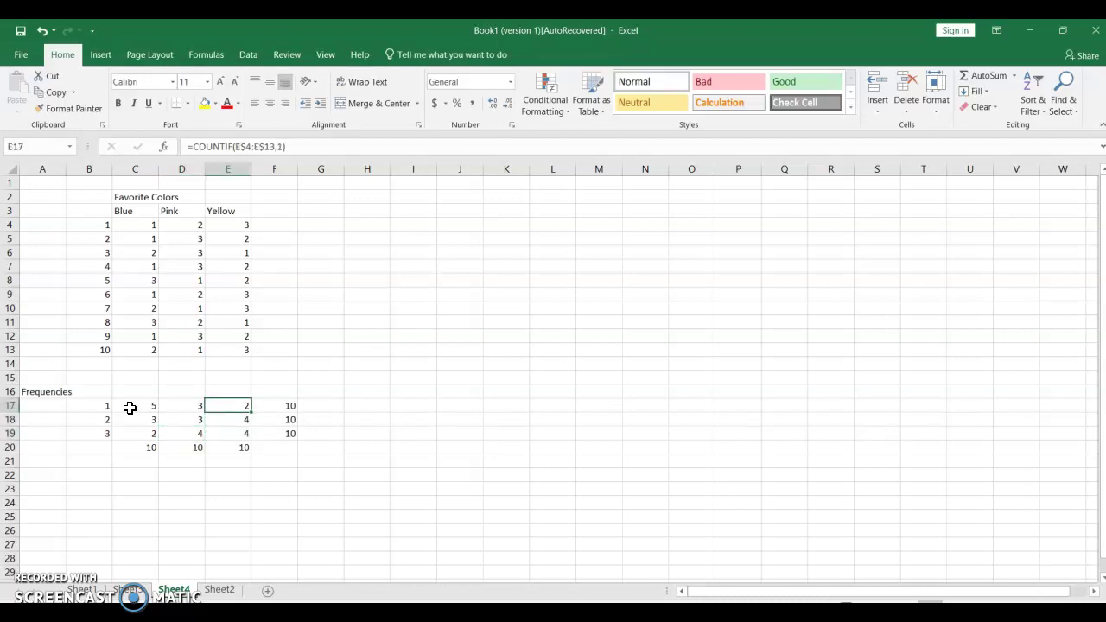
key("Down")
key("Down")
key("Down")
key("Up")
key("Up")
key("Up")
key("Down")
key("Down")
key("Up")
key("Up")
key("Down")
key("Down")
key("Up")
key("Down")
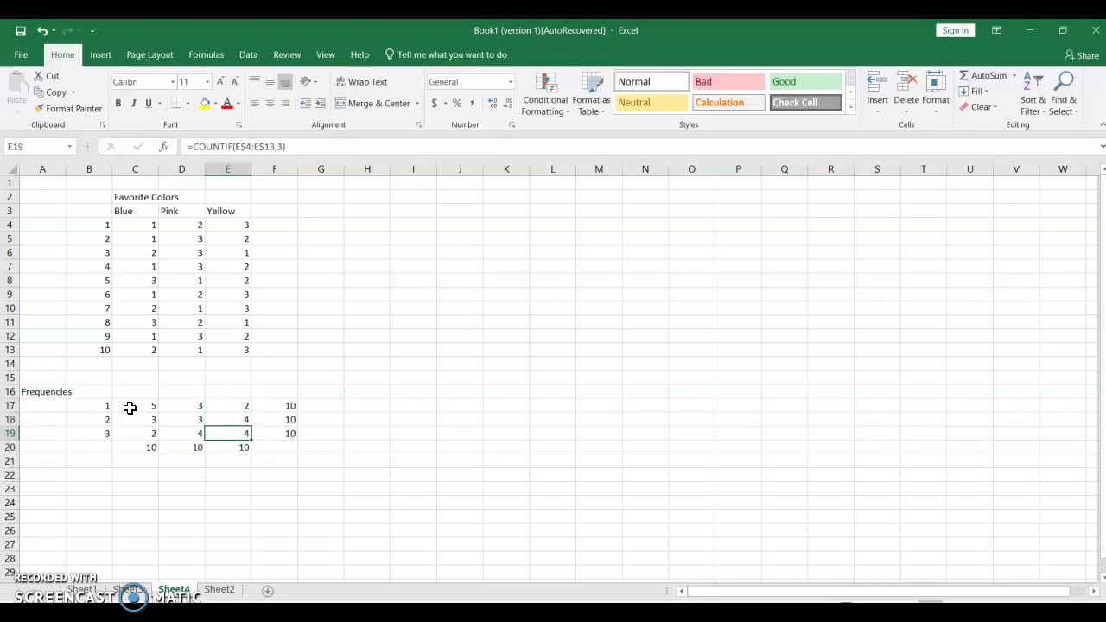
Enter the label 'Total' in A22 and move across to C22.
left_click(50, 477)
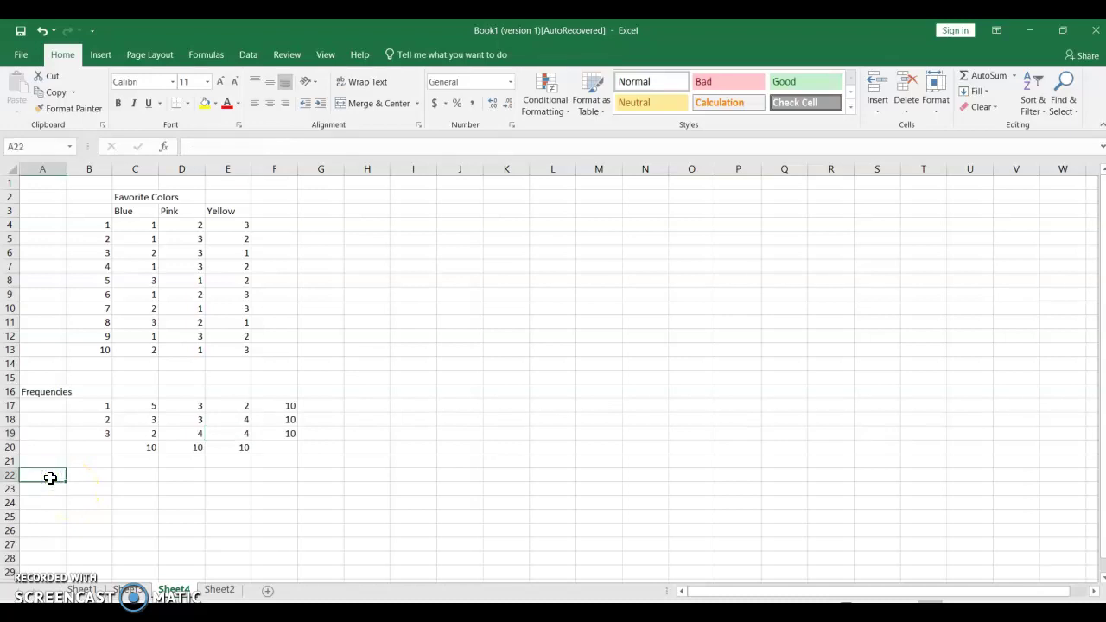
type("Total")
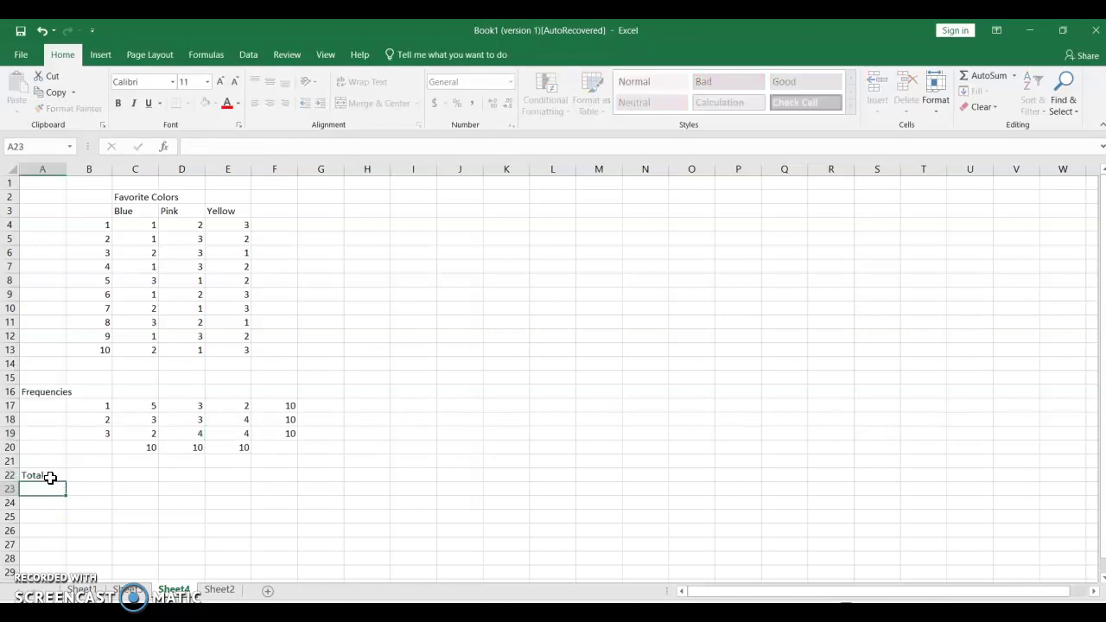
key("Return")
left_click(50, 477)
key("Right")
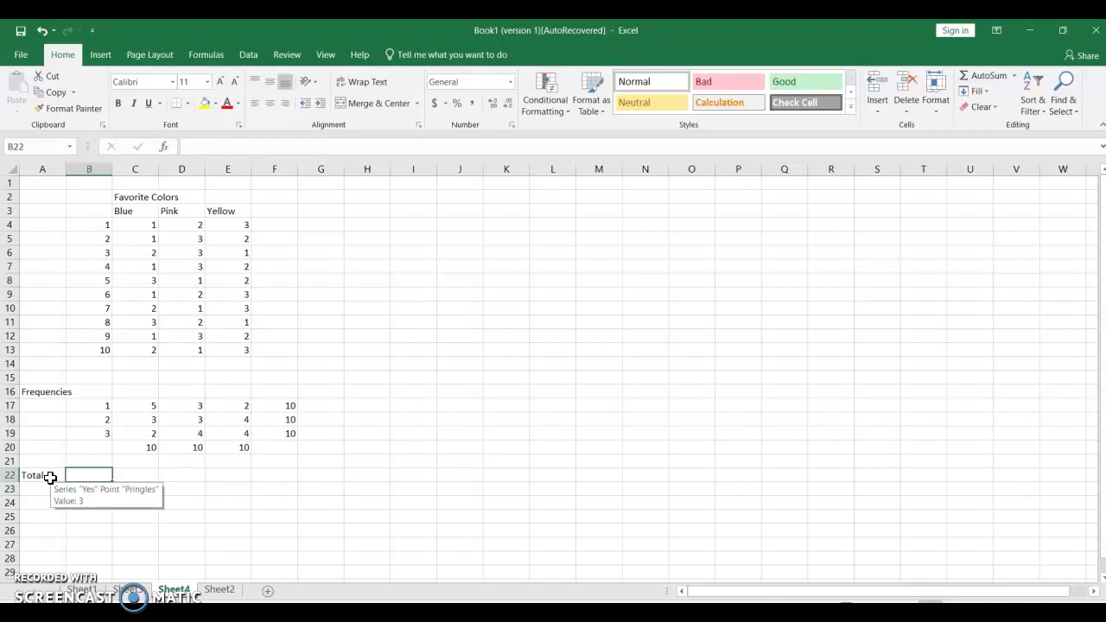
key("Right")
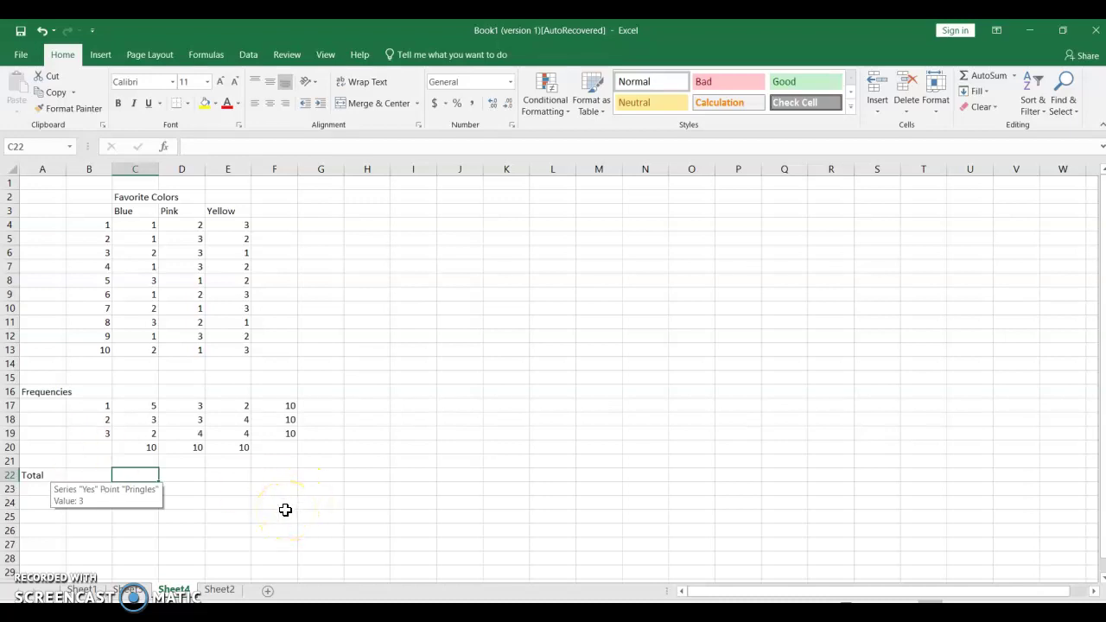
Enter the weighted total =C17*3+C18*2+C19*1 in C22, giving 23 for Blue.
type("=")
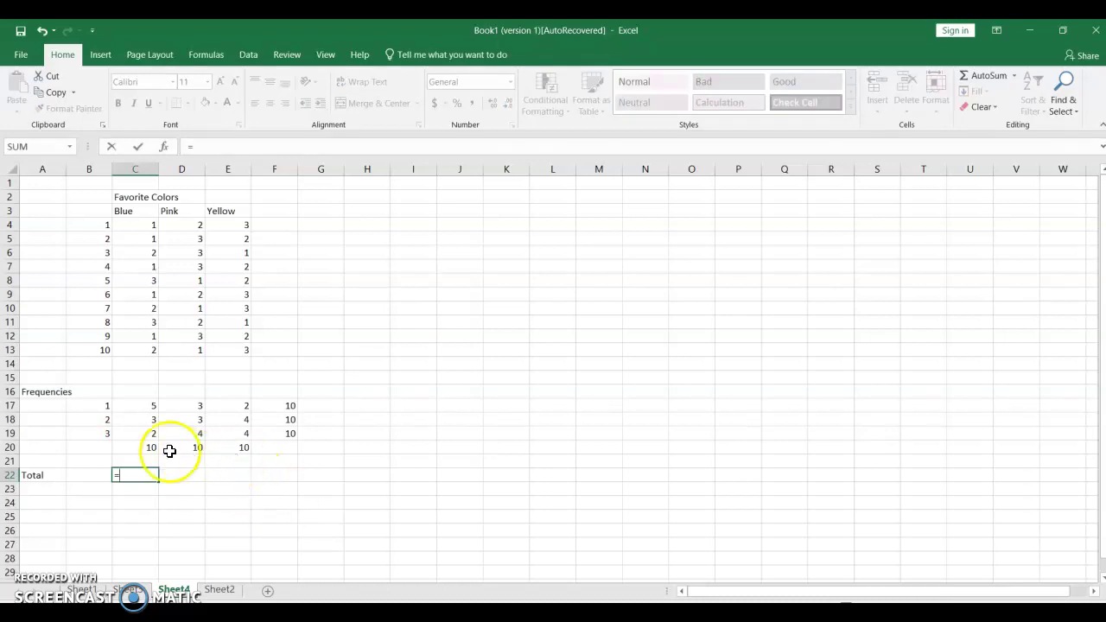
left_click(134, 406)
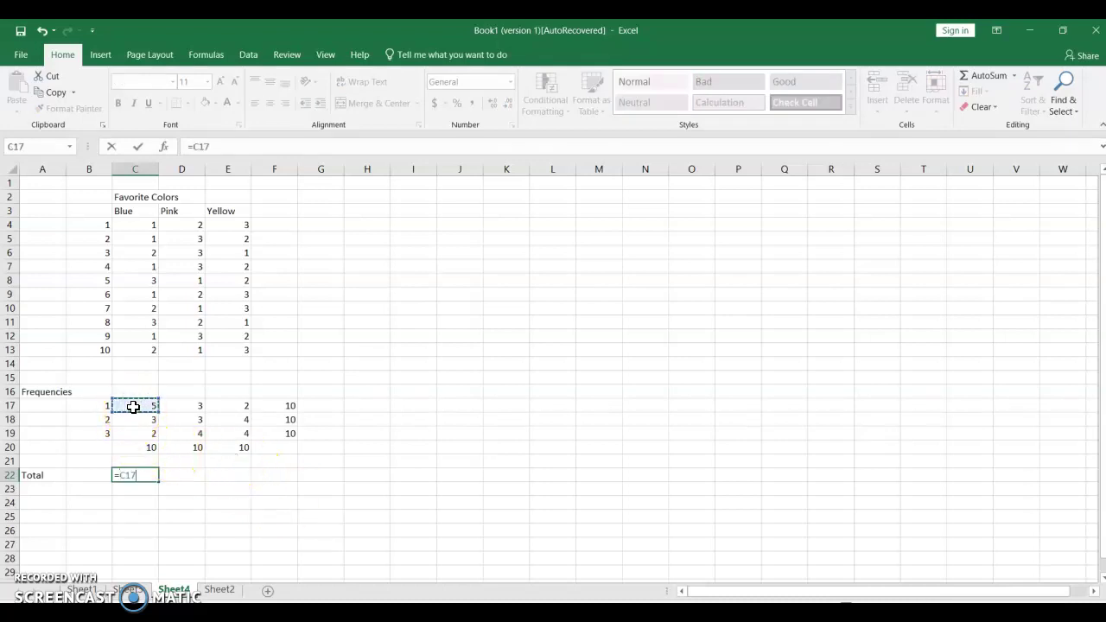
type("*3+")
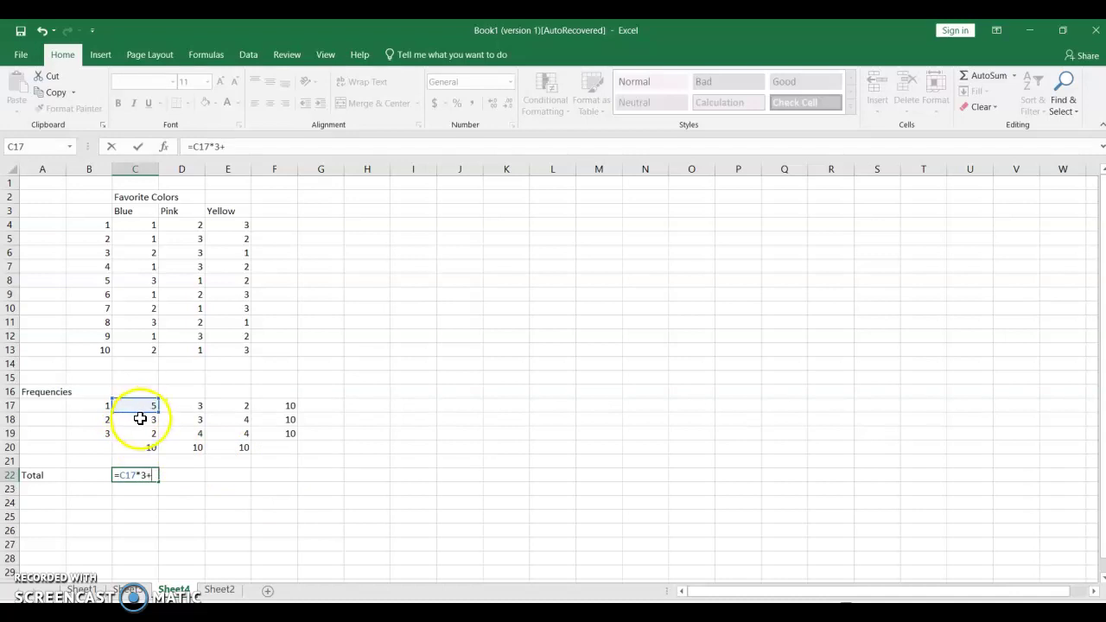
left_click(134, 420)
type("*2+")
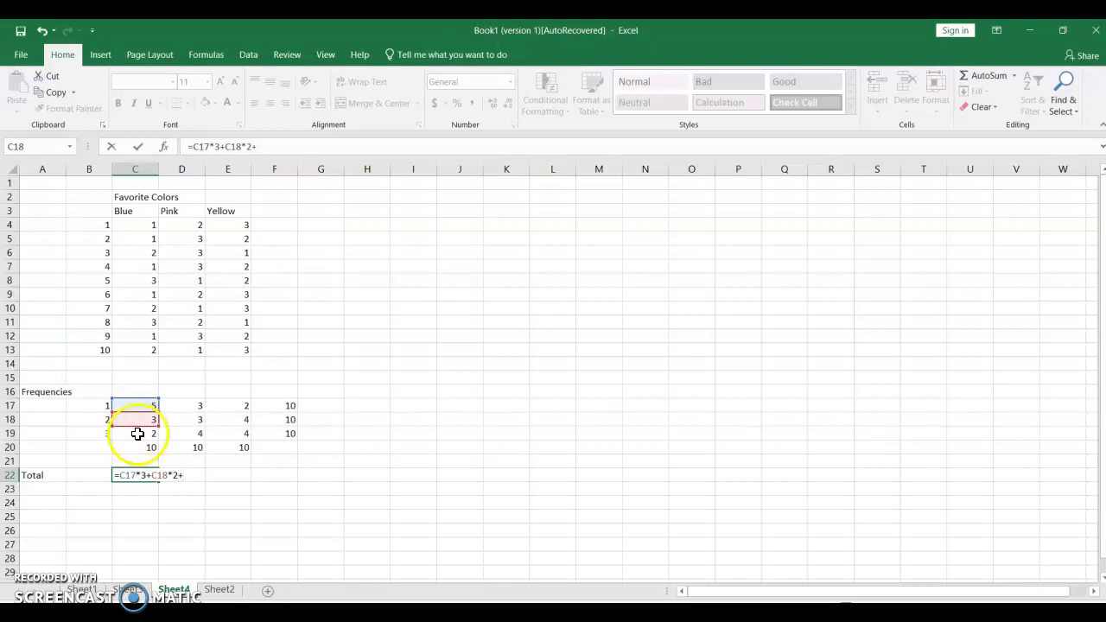
left_click(137, 433)
type("*1")
key("Return")
Copy the weighted formula into D22 and E22, giving Pink 19 and Yellow 18.
key("Up")
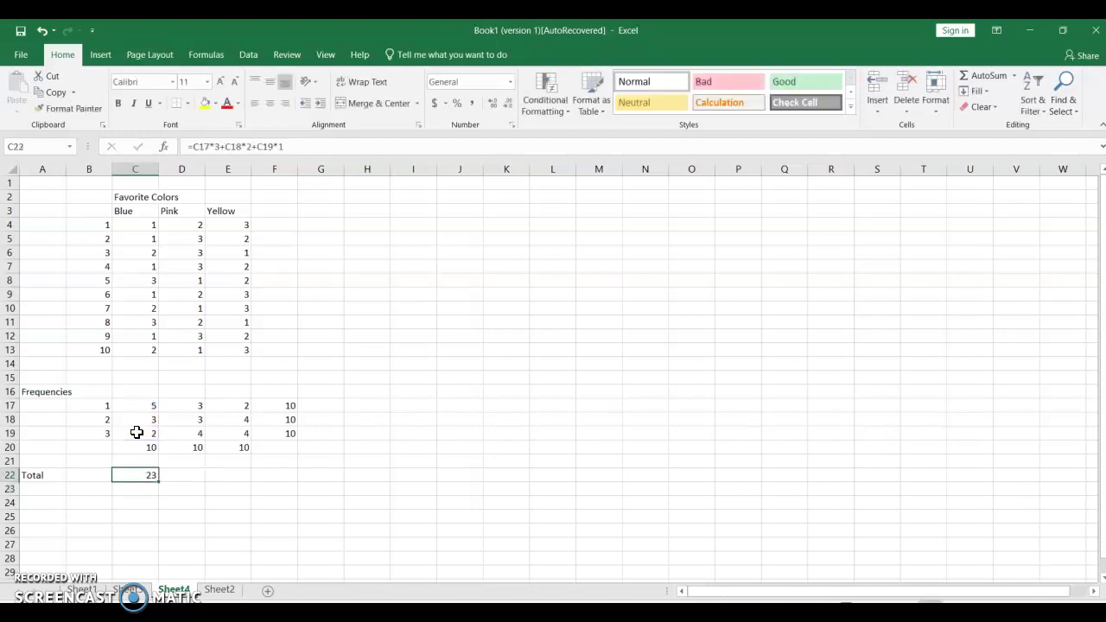
key("ctrl+c")
key("Right")
key("Return")
key("ctrl+c")
key("Right")
key("Return")
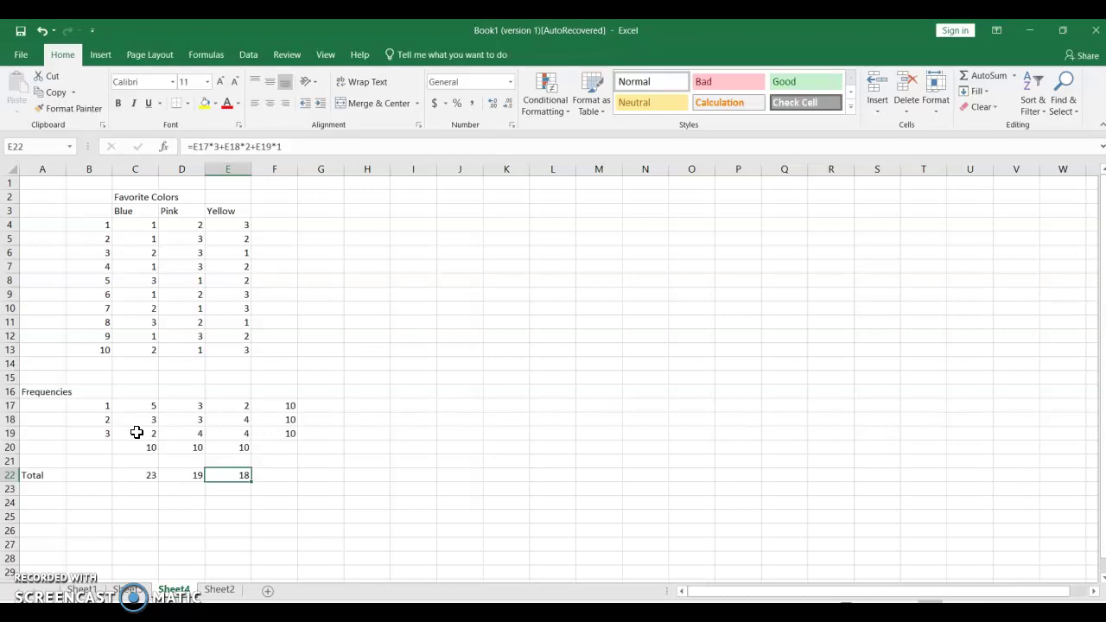
key("Right")
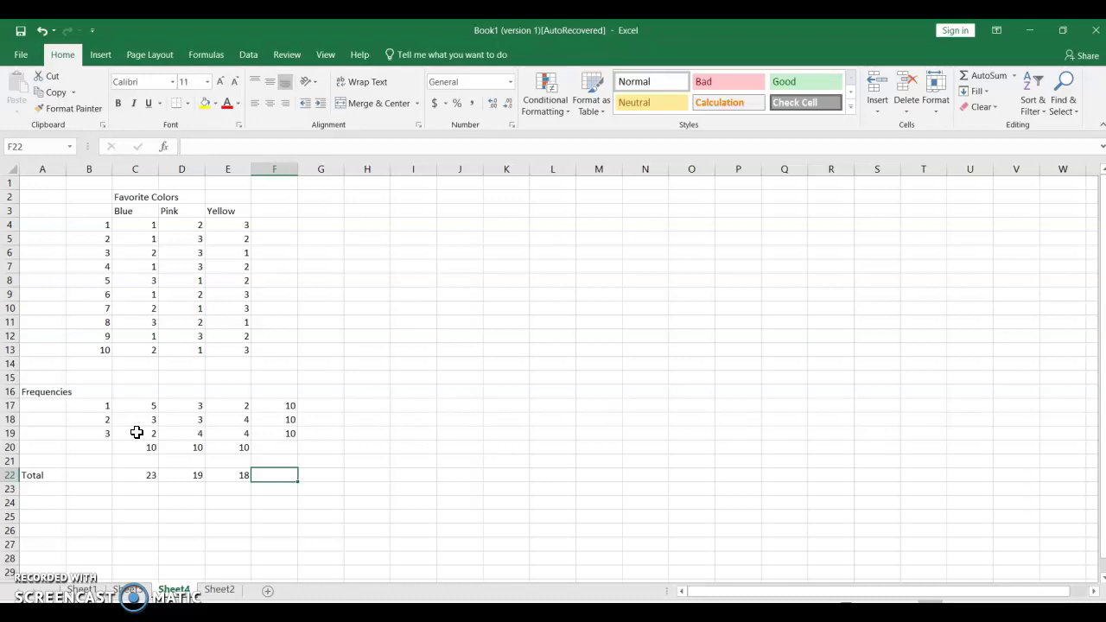
Enter =SUM(C22:E22) in F22 for a grand total of 60.
type("=sum(")
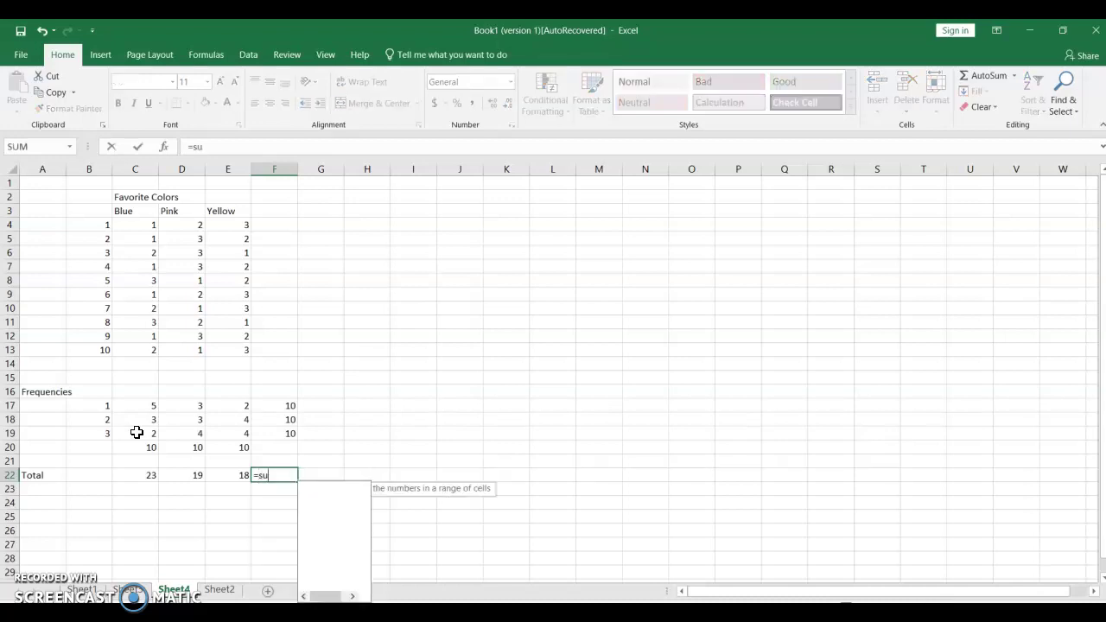
key("Left")
key("shift+Left")
key("shift+Left")
key("shift+Left")
key("Return")
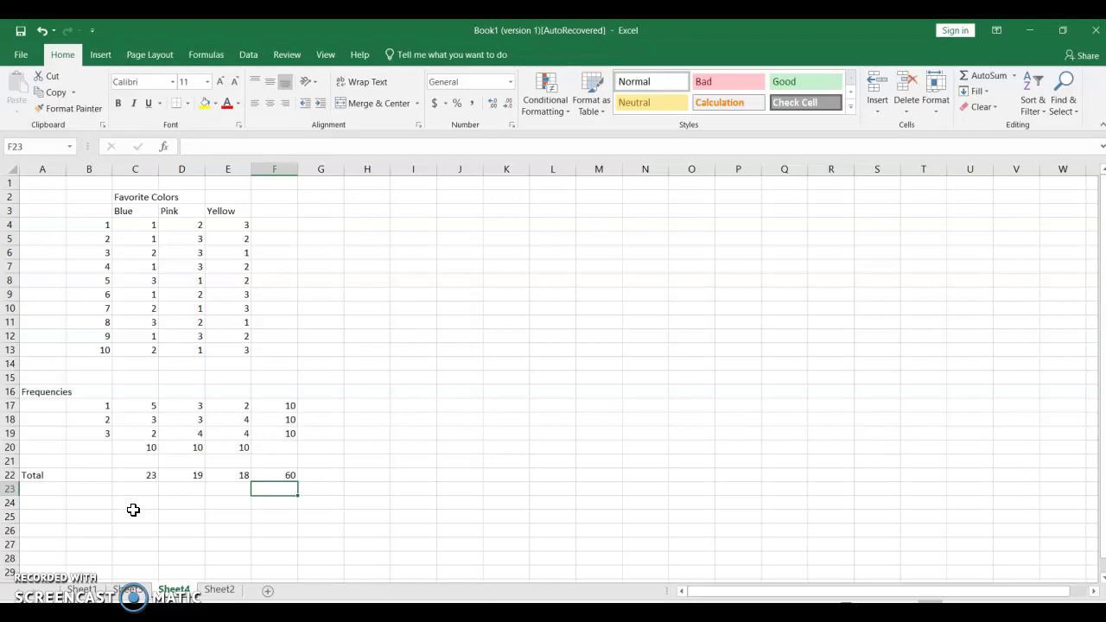
Label C21, D21 and E21 as Blue, Pink and Yellow.
left_click(140, 463)
type("Blue")
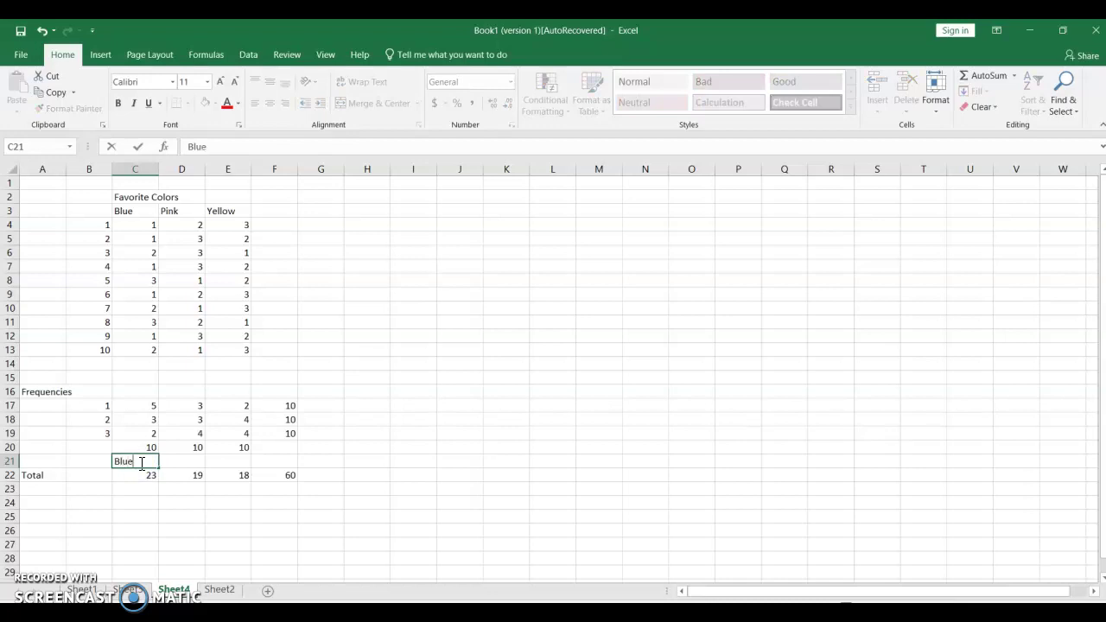
key("Tab")
type("Pink")
key("Tab")
type("Yellow")
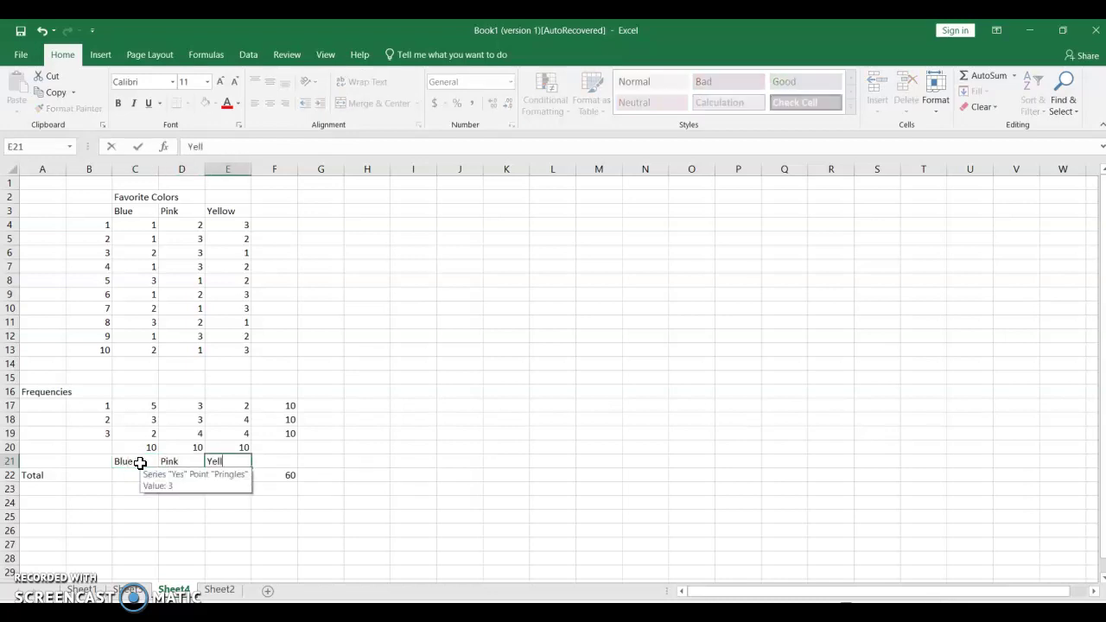
key("Down")
Select the labels and totals C21:E22 and show the Quick Analysis chart suggestions.
left_click(134, 503)
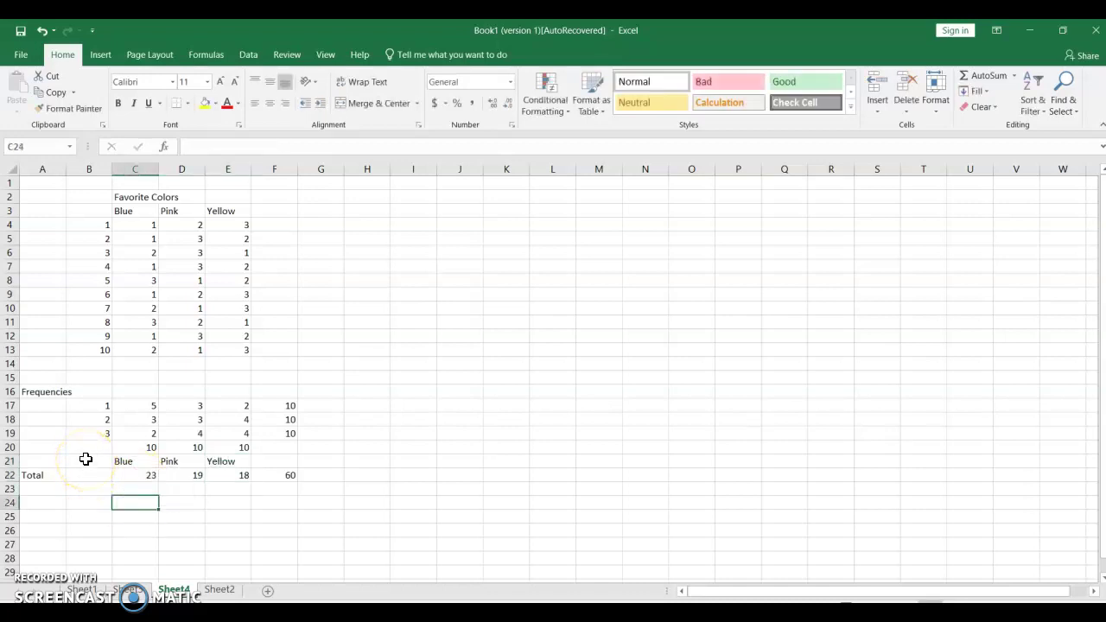
left_click_drag(113, 459, 116, 464)
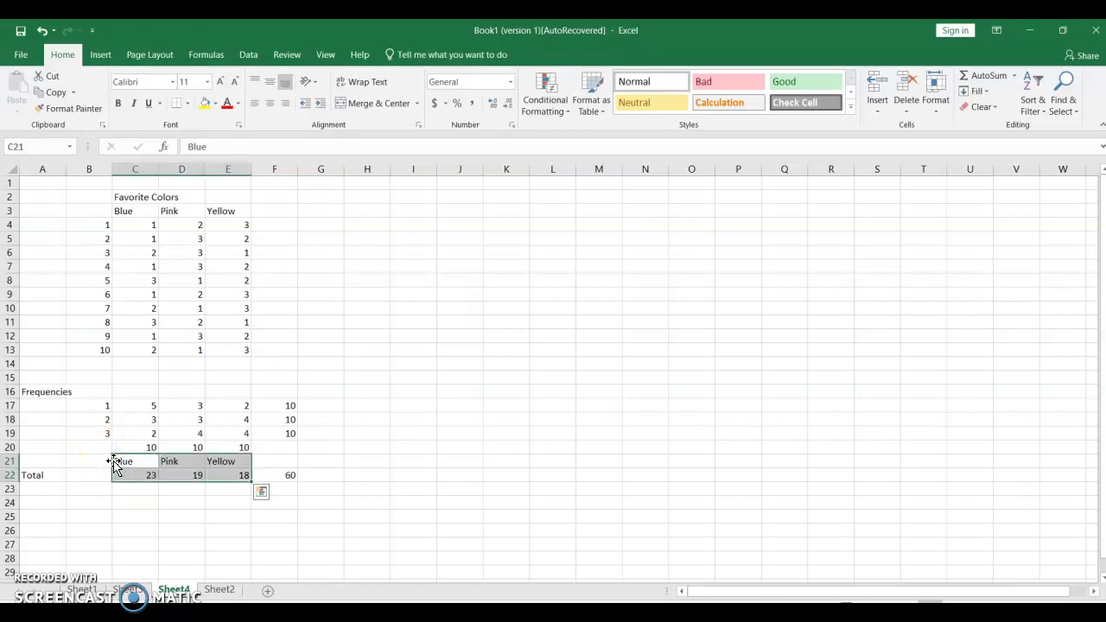
left_click(261, 496)
left_click(195, 522)
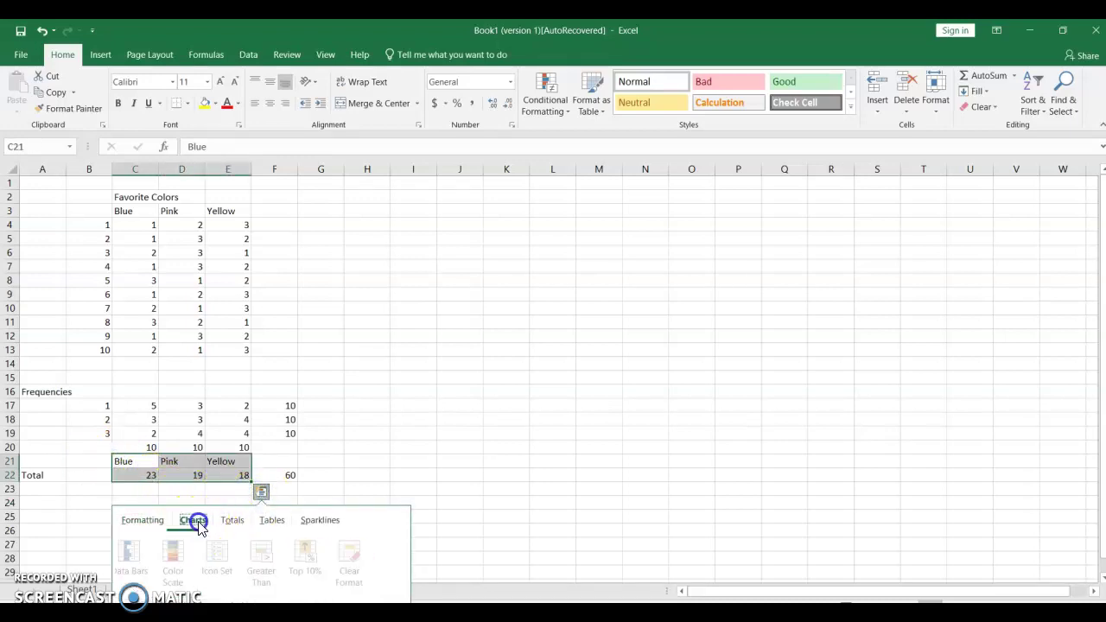
Insert a Clustered Column chart of the totals and title it 'Color Preference'.
left_click(139, 550)
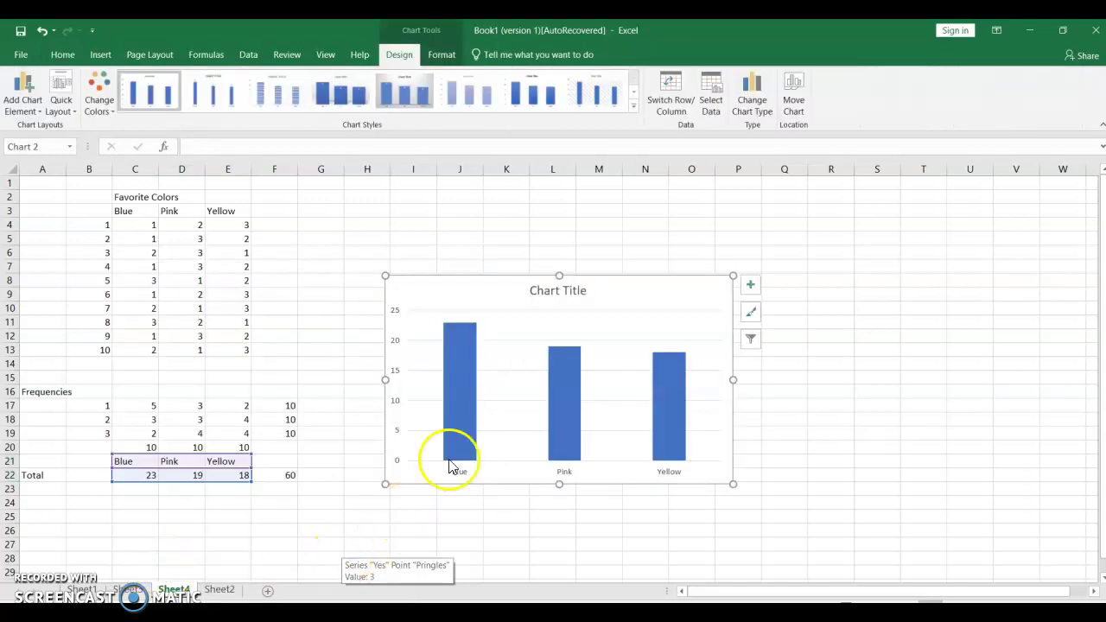
double_click(537, 291)
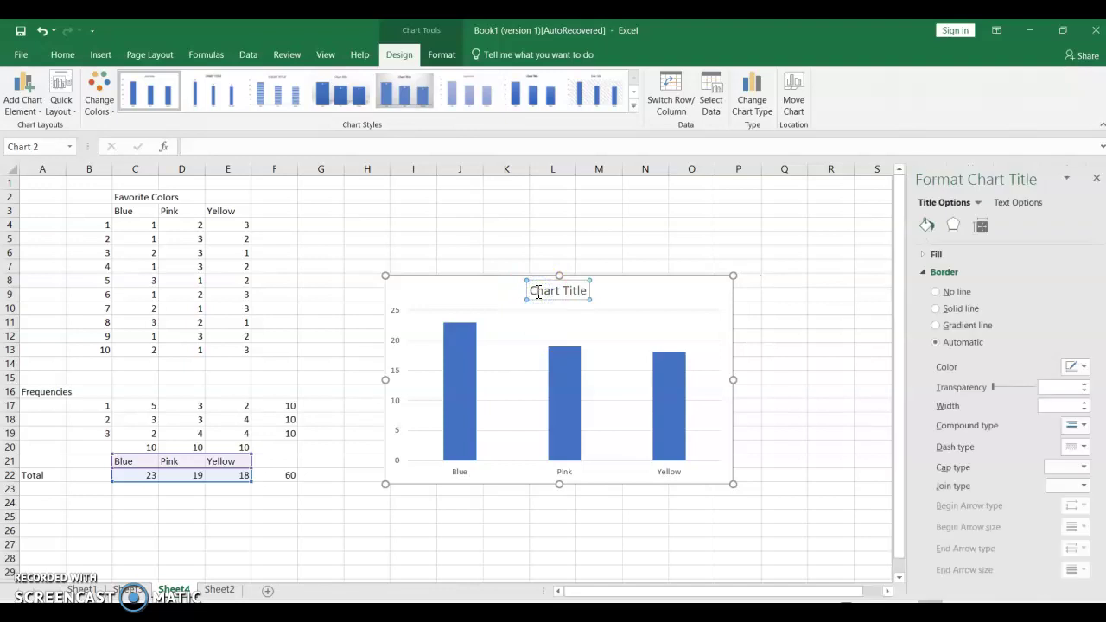
left_click(537, 291)
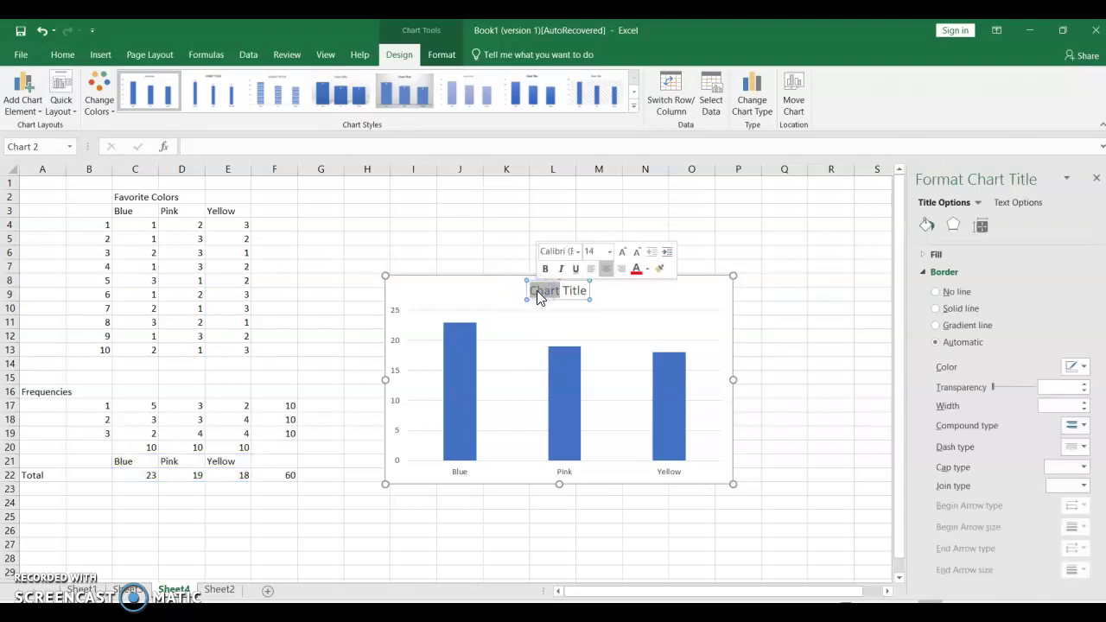
left_click(570, 291)
left_click(584, 291)
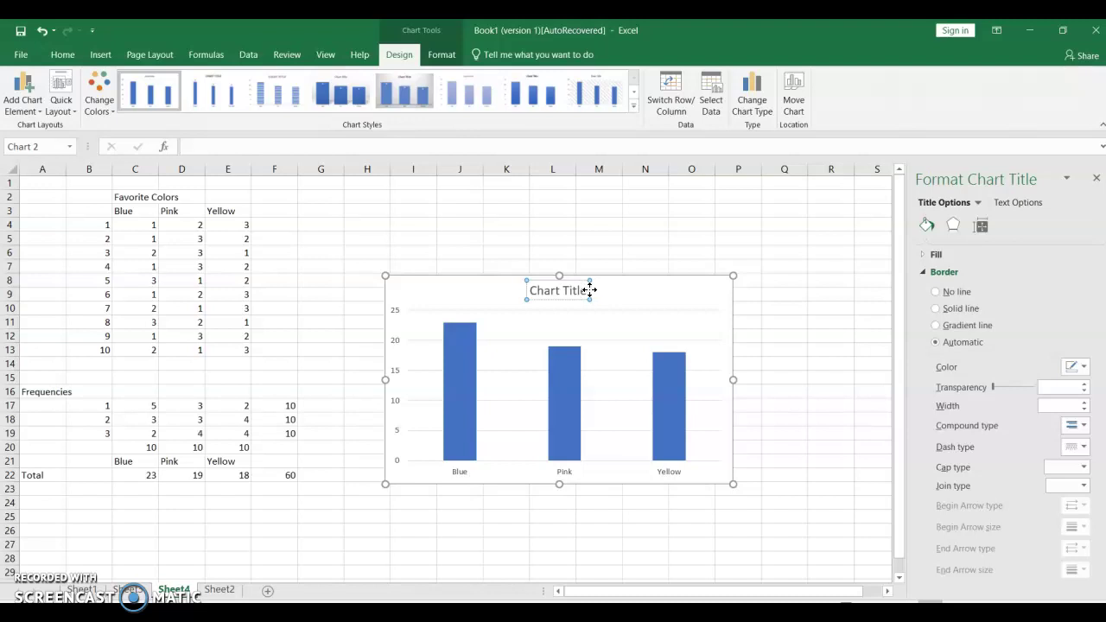
left_click_drag(585, 291, 543, 290)
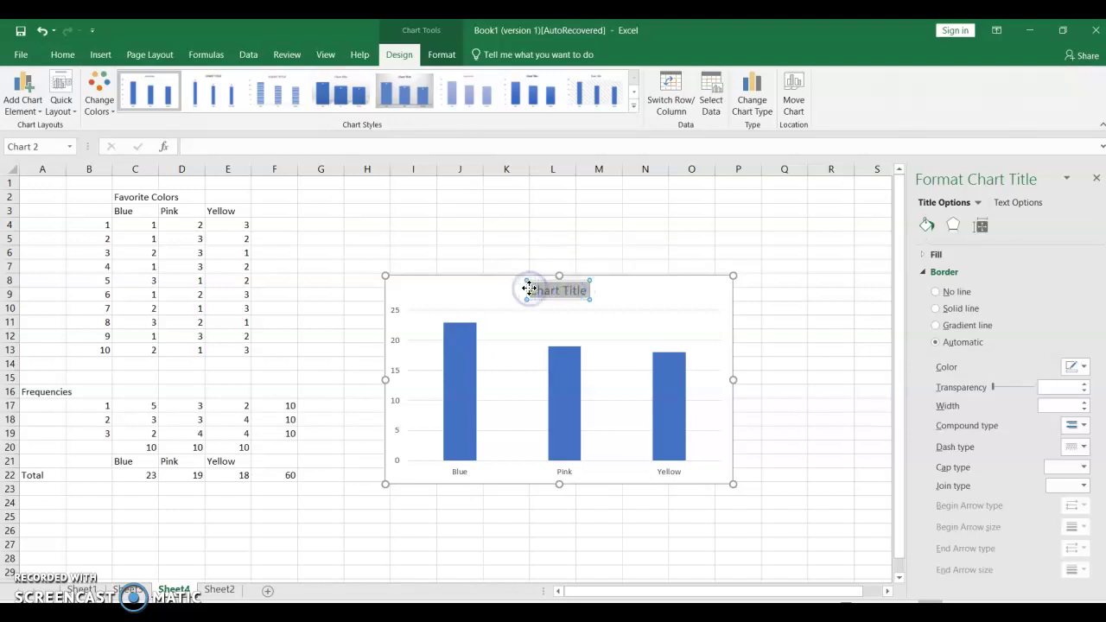
type("ColorPr")
key("BackSpace")
key("BackSpace")
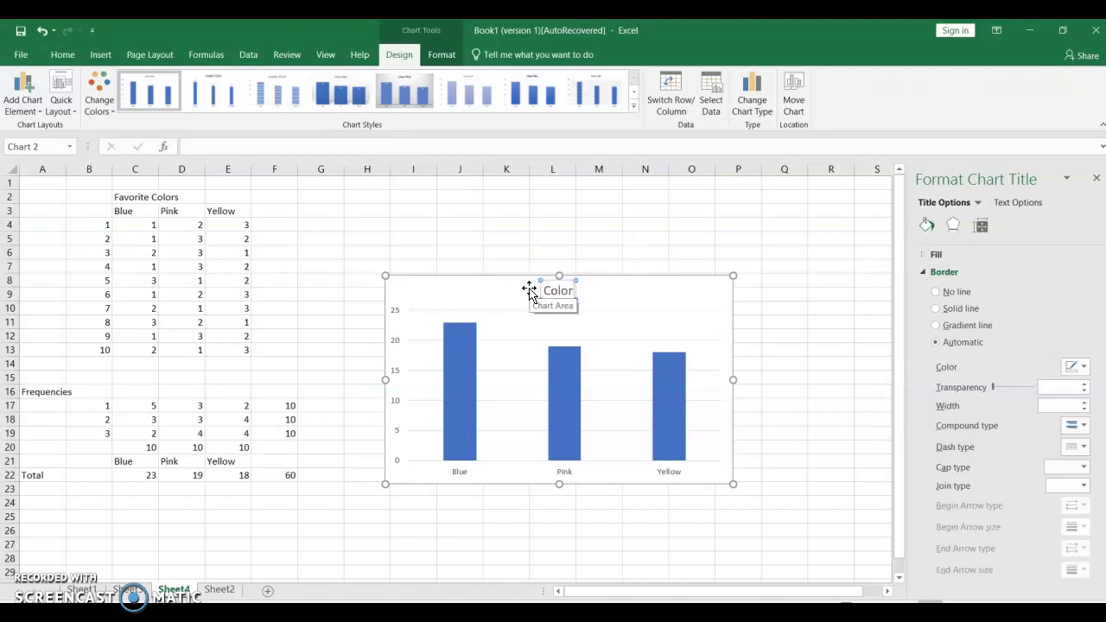
type("Prefer")
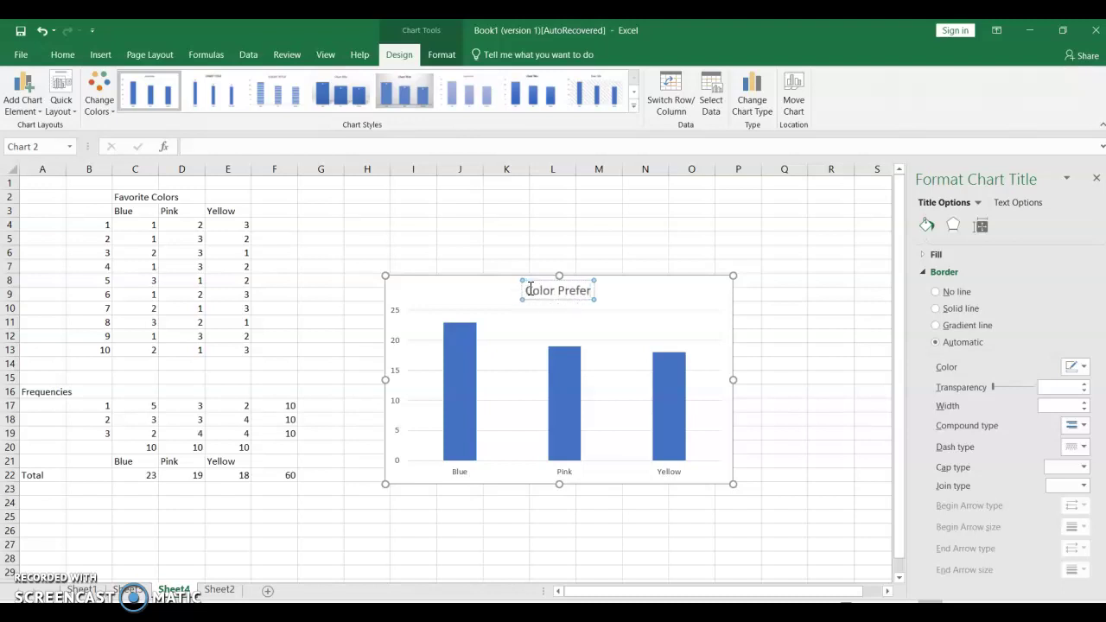
type("ence")
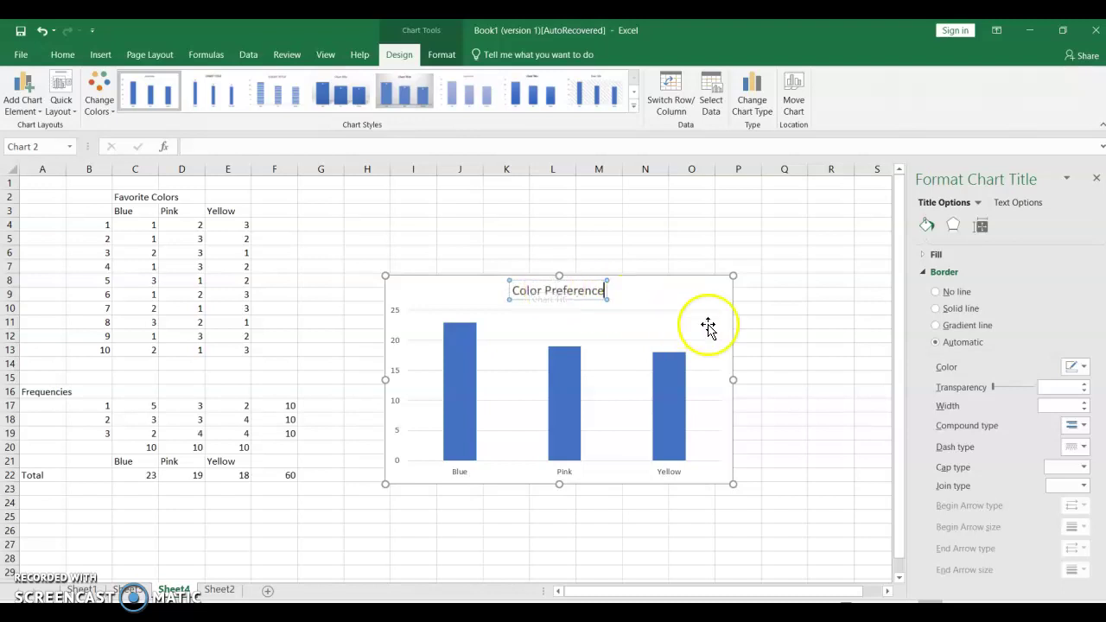
left_click(672, 391)
left_click(749, 313)
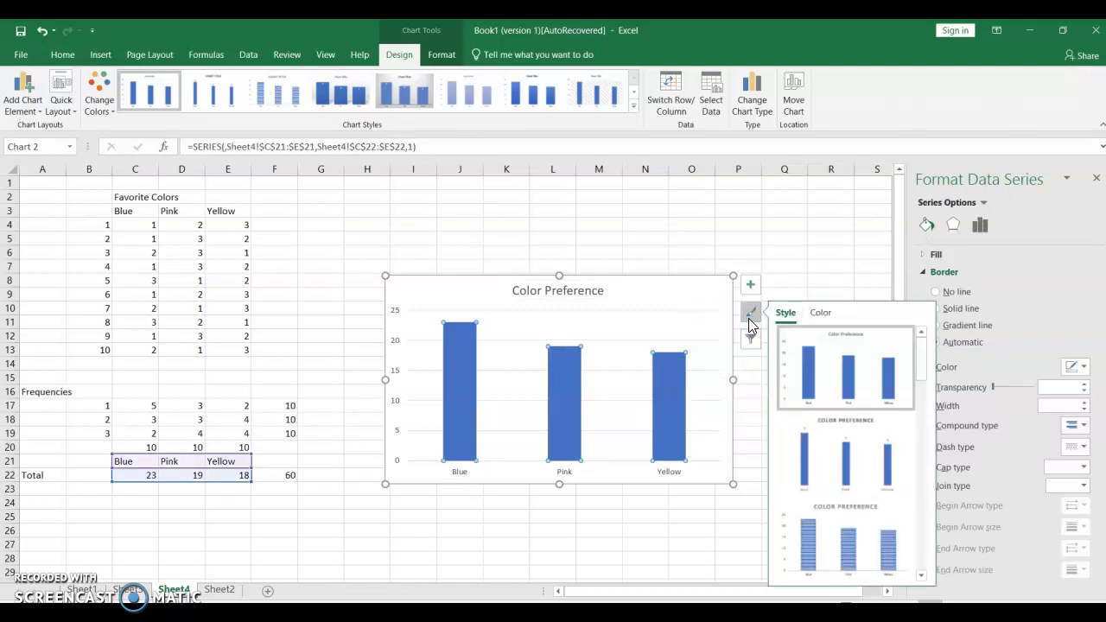
left_click(922, 575)
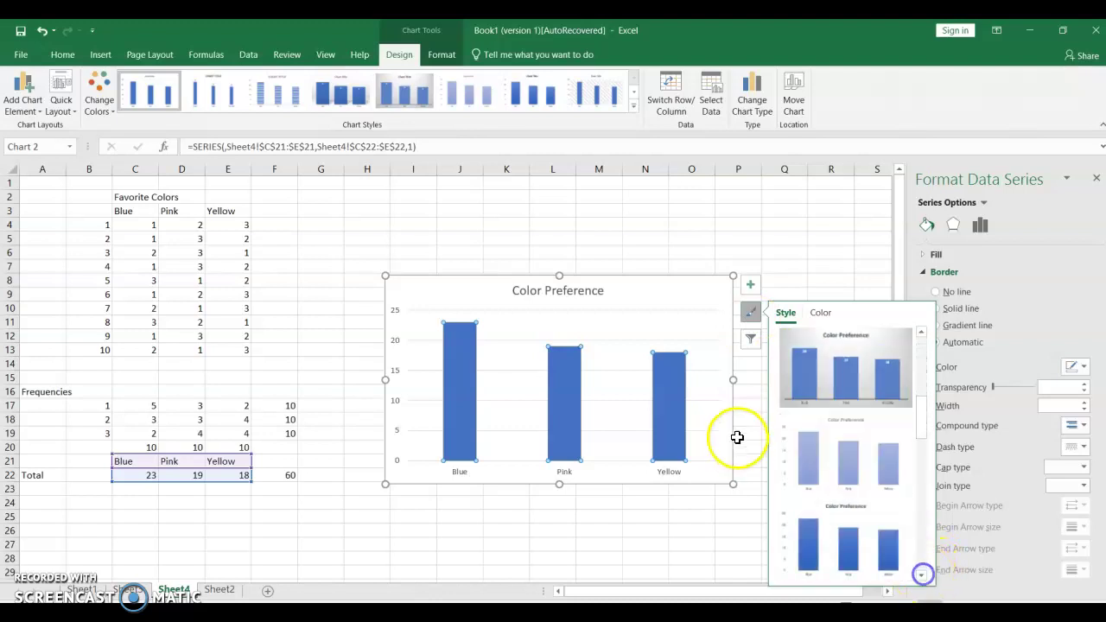
left_click(674, 425)
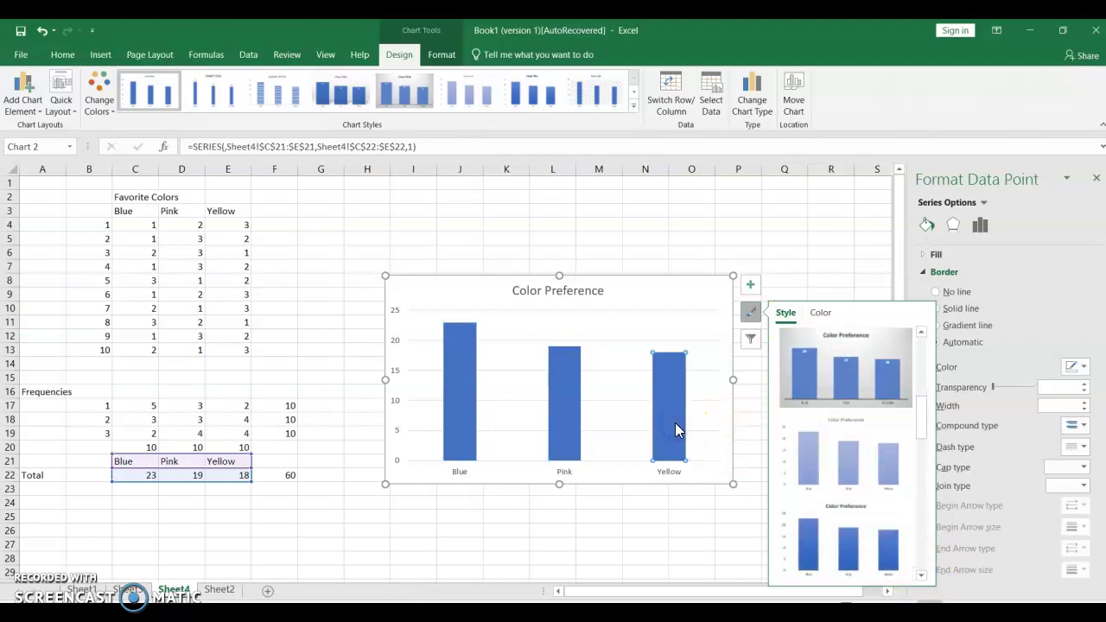
left_click(101, 90)
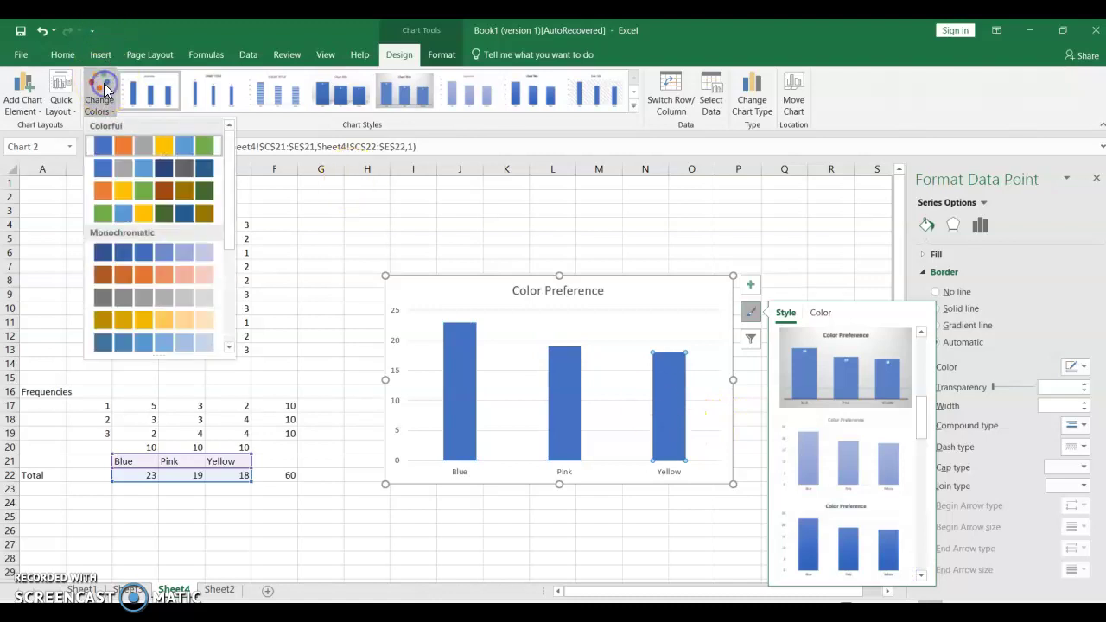
left_click(164, 146)
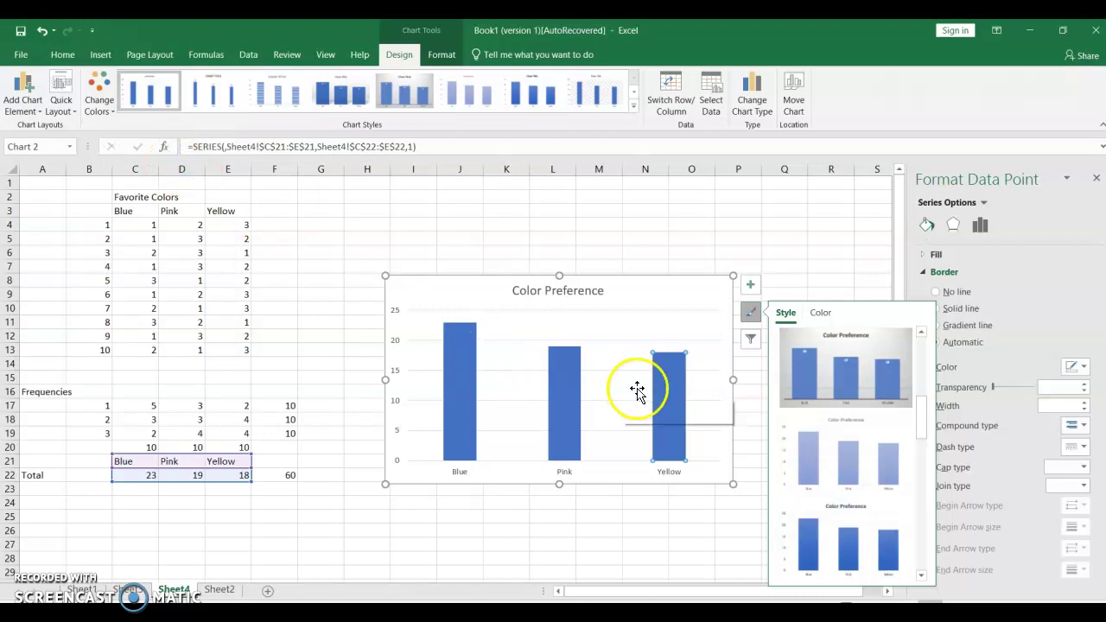
left_click(99, 93)
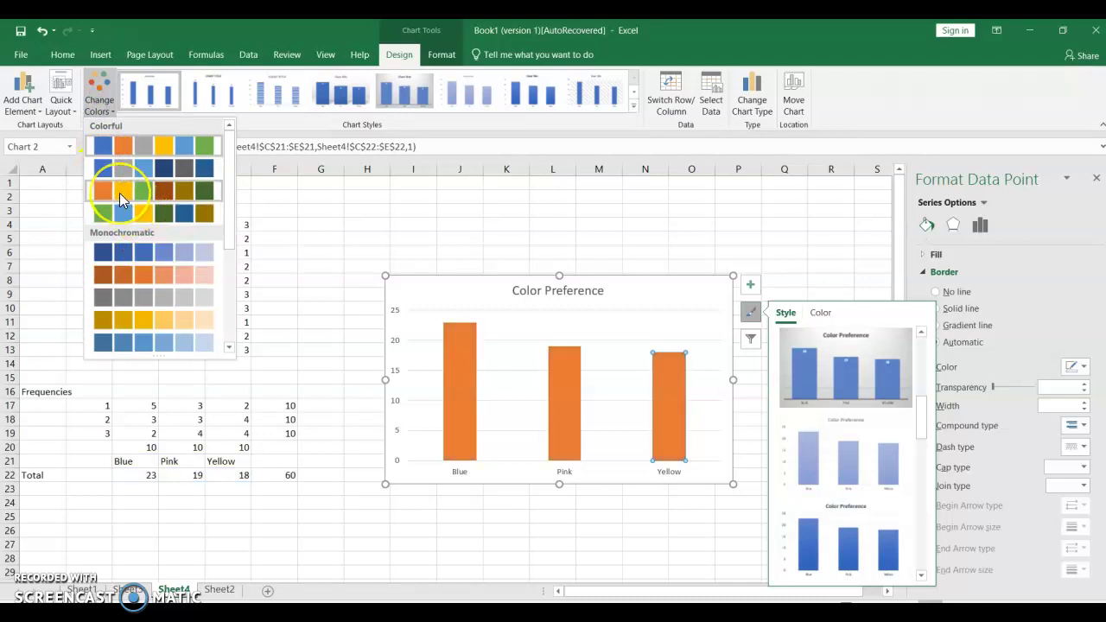
left_click(702, 233)
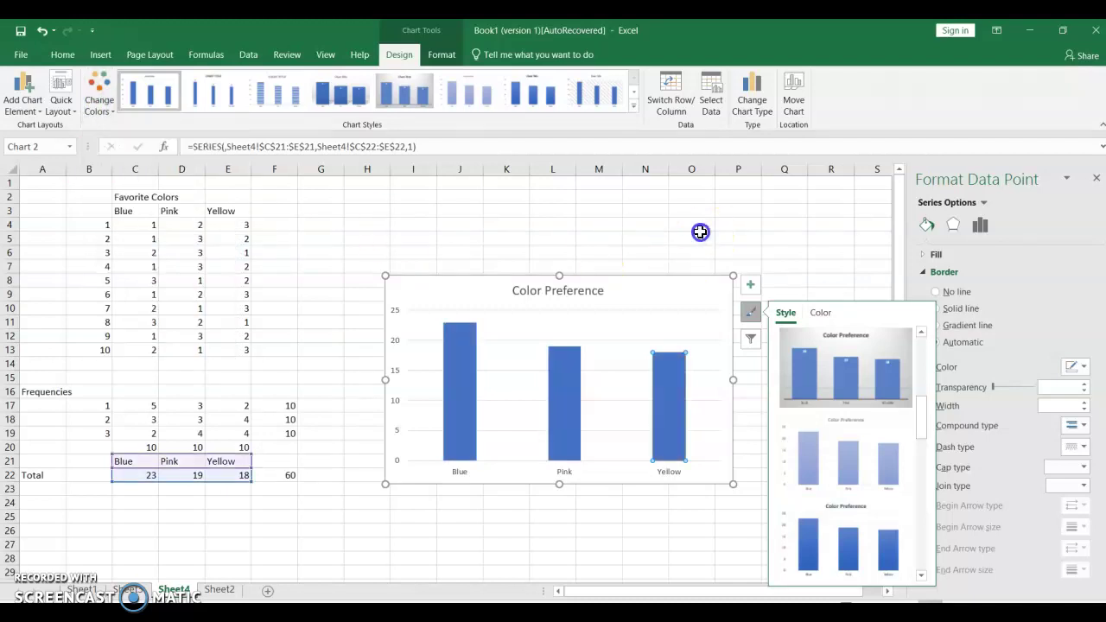
Fill all three bars of the chart with Yellow from Standard Colors.
left_click(693, 505)
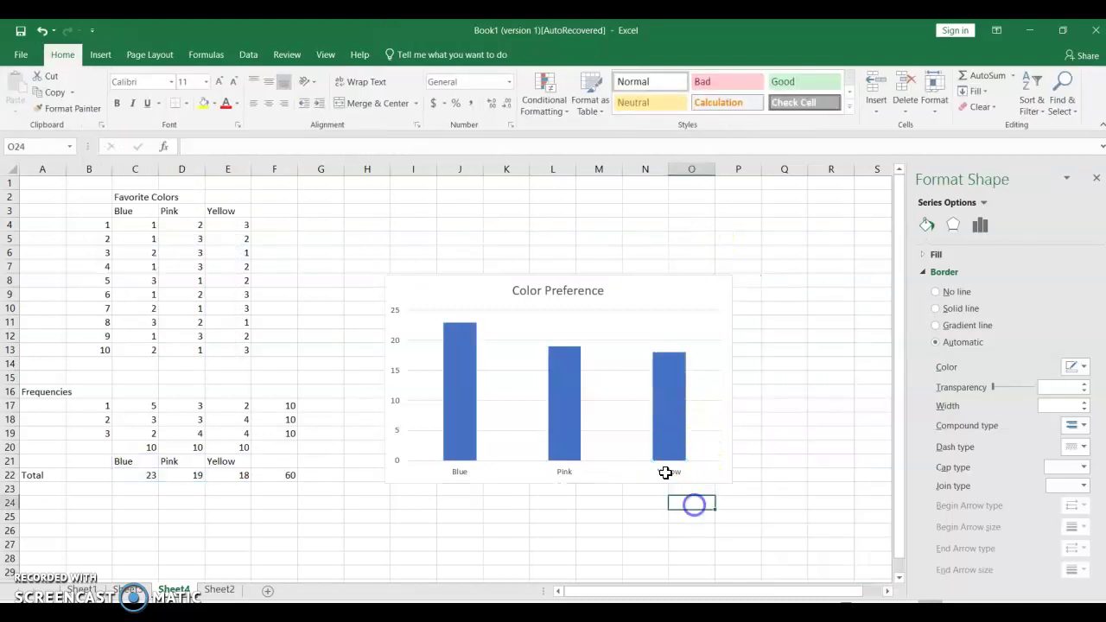
left_click(665, 408)
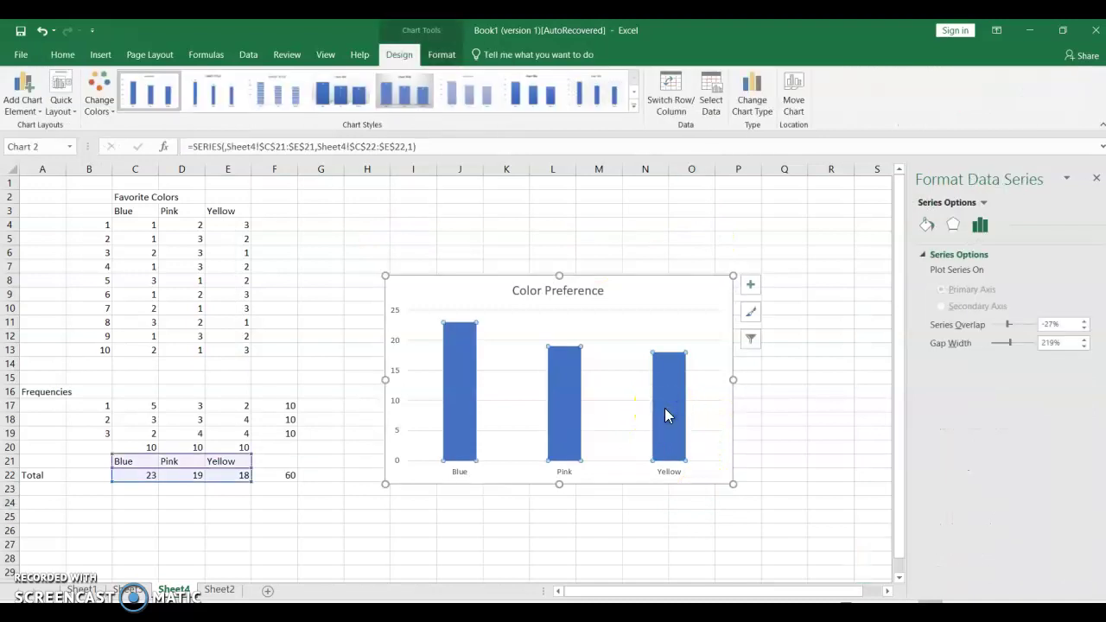
right_click(665, 415)
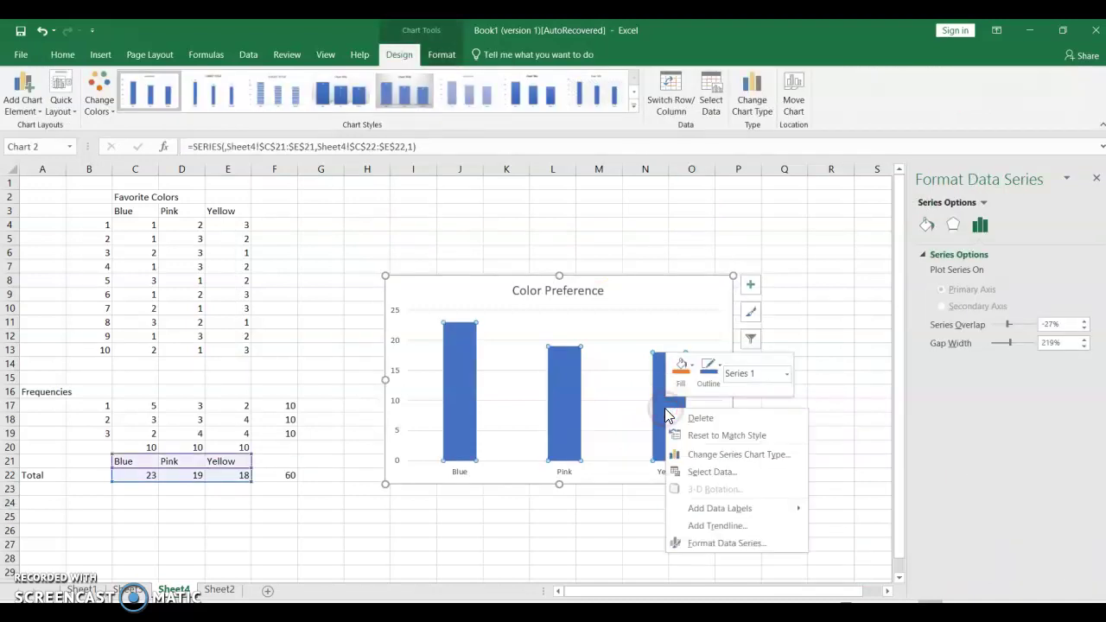
left_click_drag(700, 519, 710, 542)
left_click(688, 364)
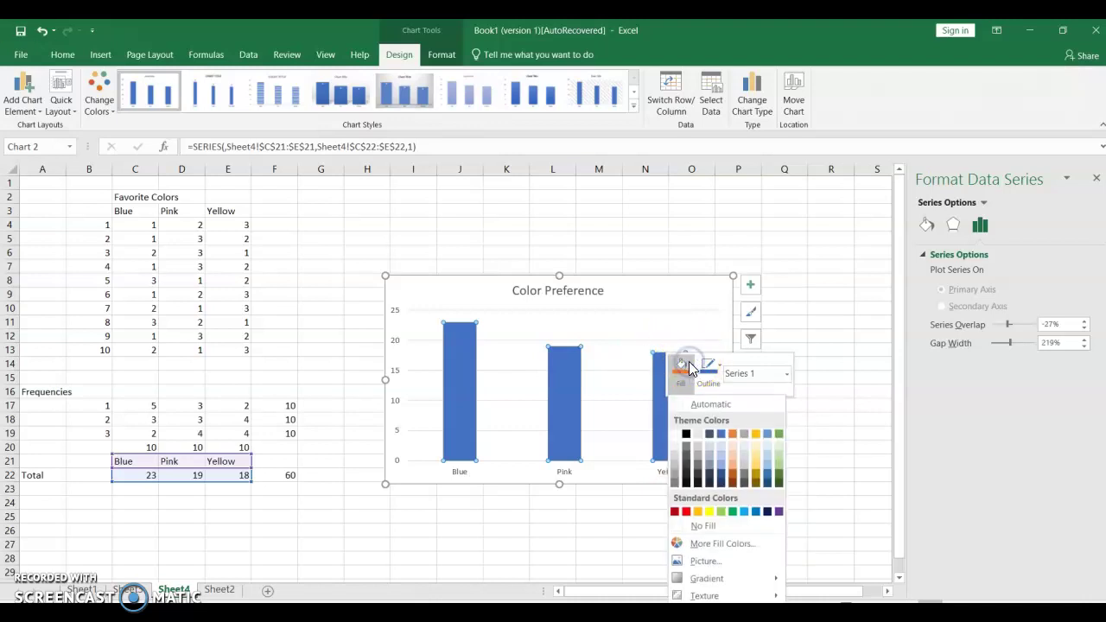
left_click(709, 512)
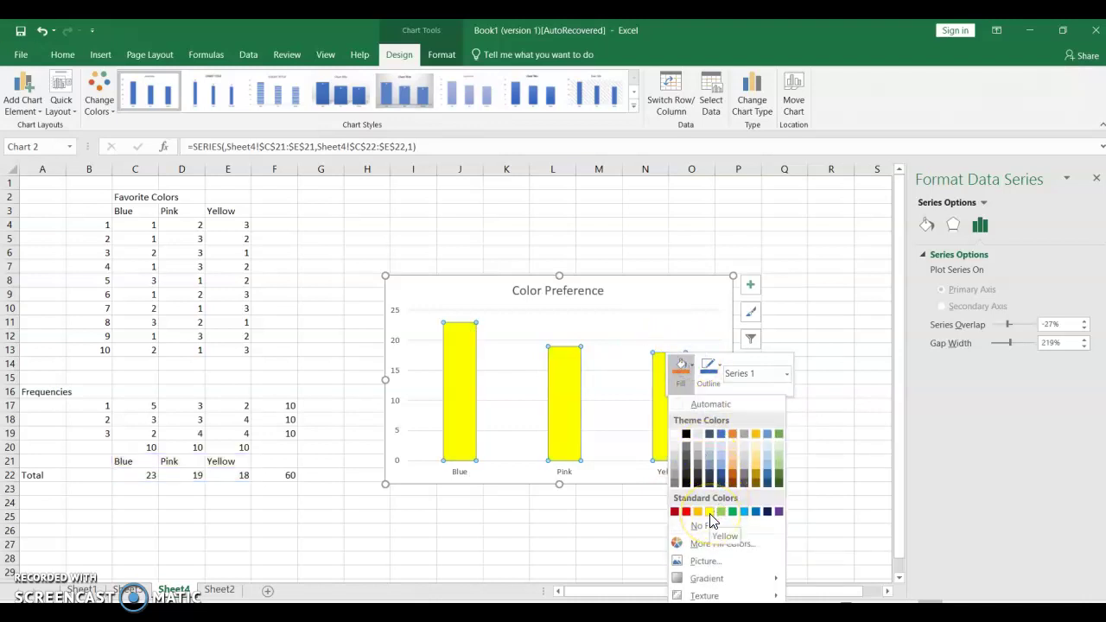
left_click(709, 512)
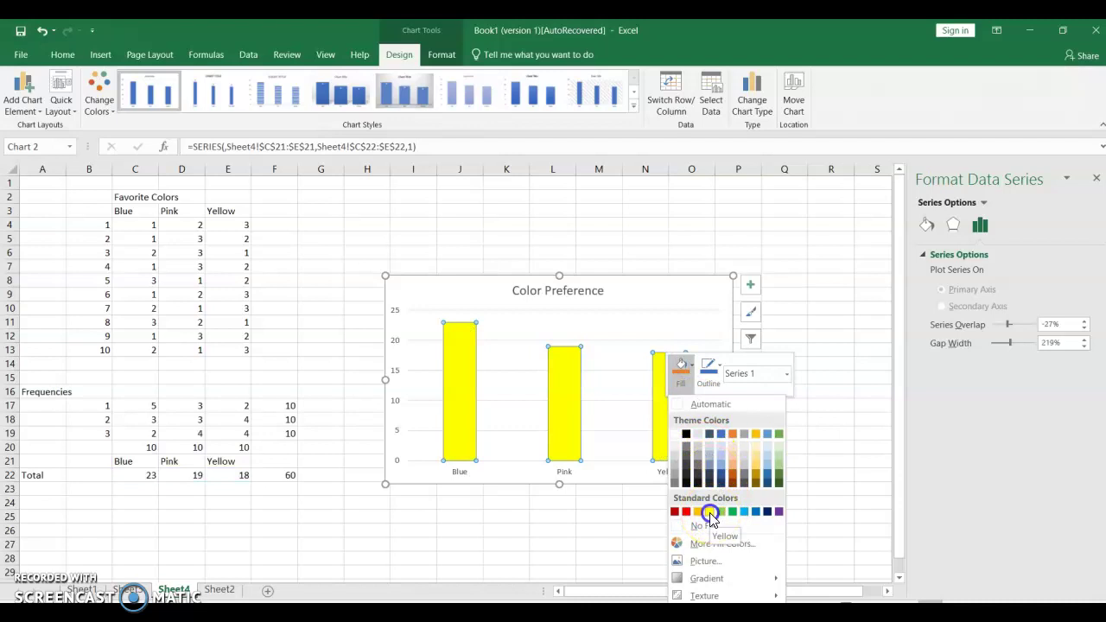
left_click(603, 542)
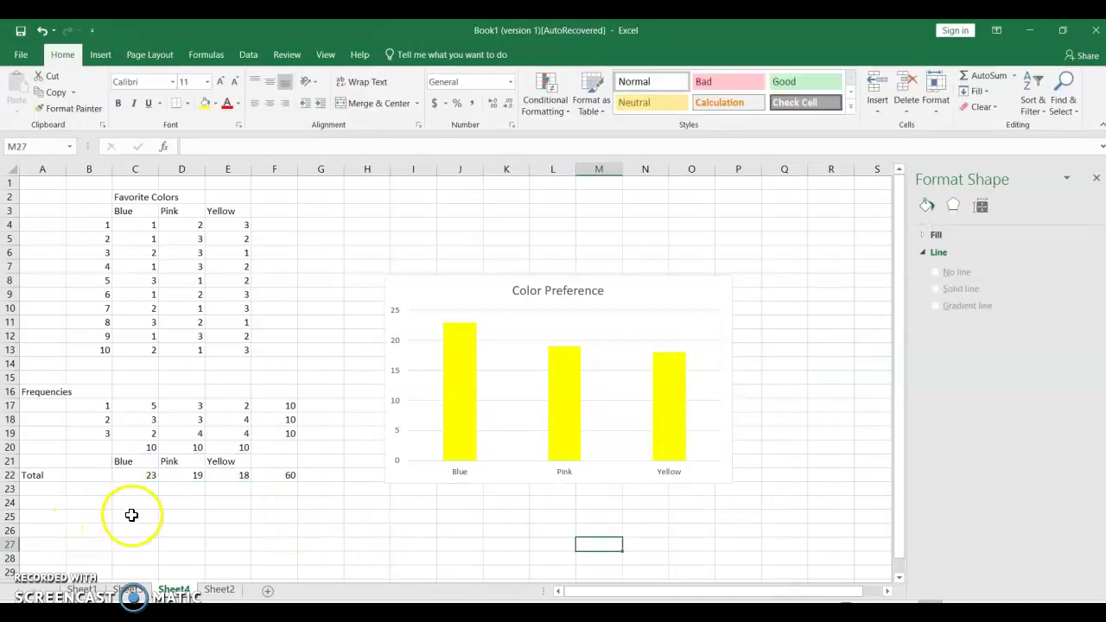
Label cell A25 'Mean'.
left_click(51, 517)
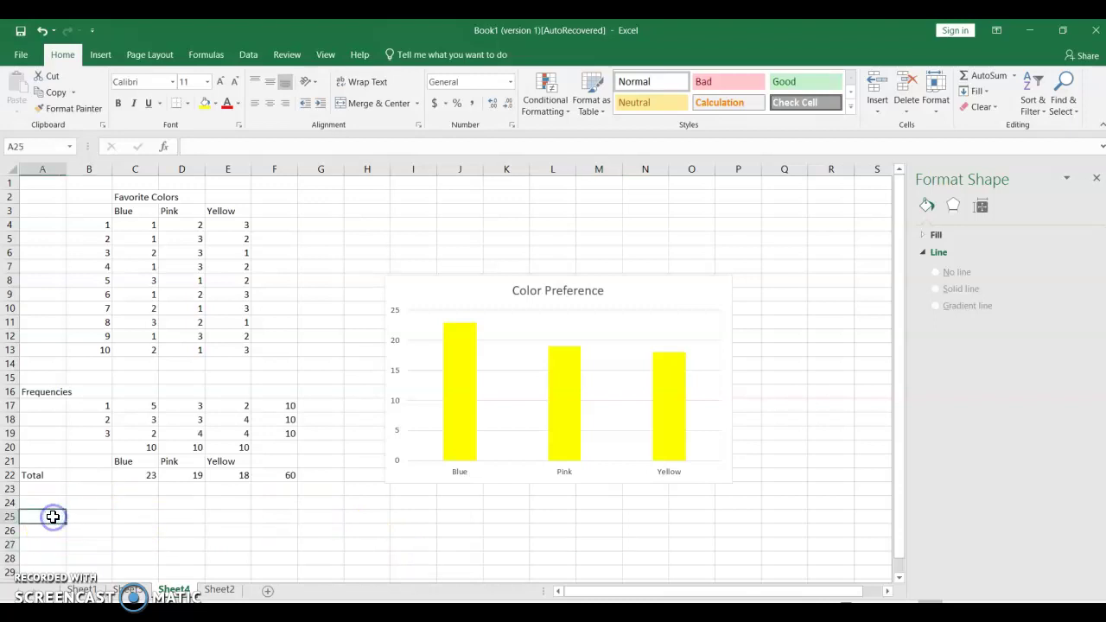
type("Mean")
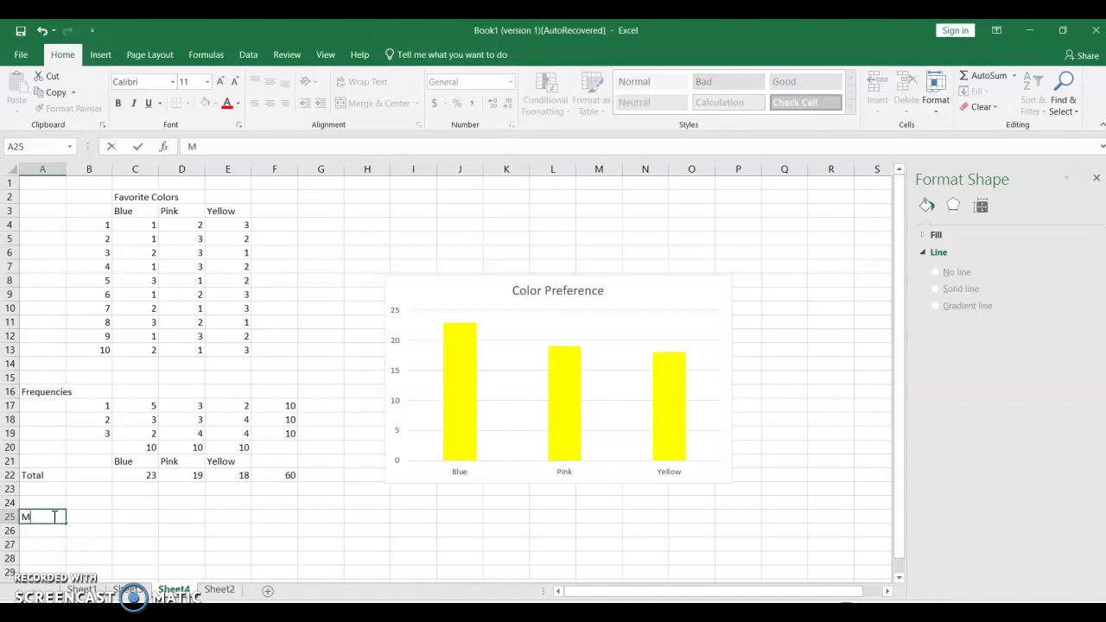
key("Tab")
key("Tab")
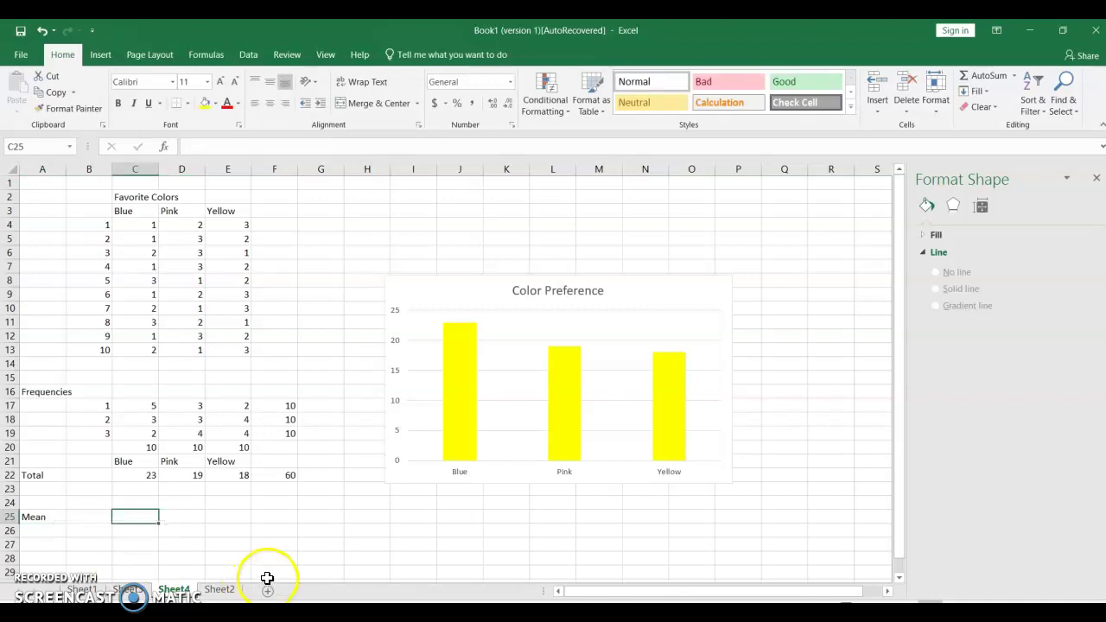
left_click(263, 548)
key("Up")
key("Up")
key("Left")
key("Left")
key("Left")
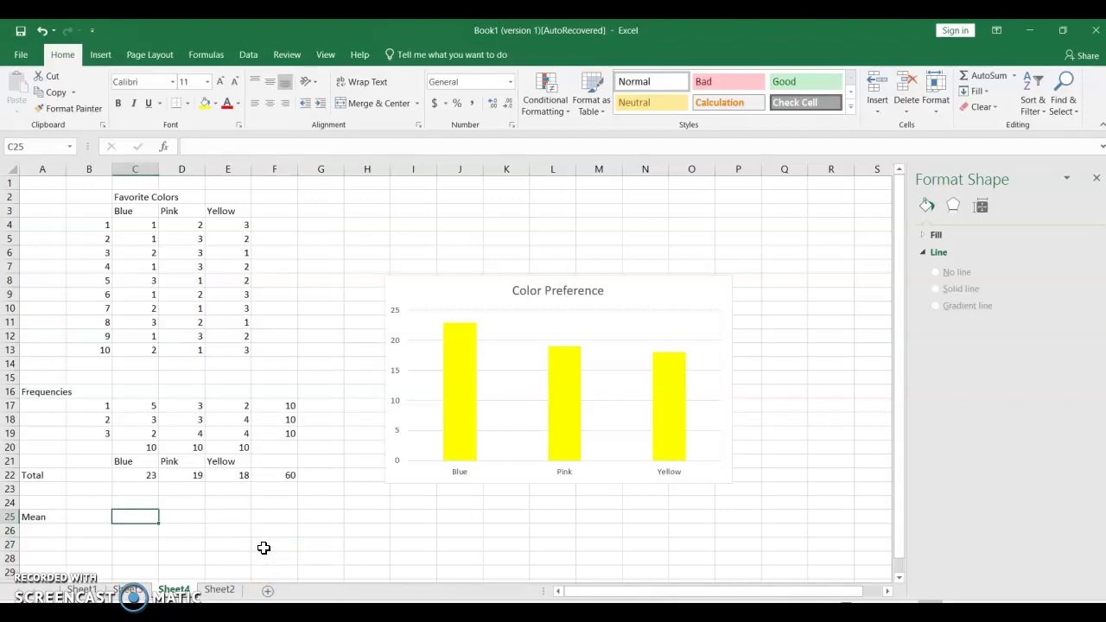
Enter =AVERAGE(C4:C13) in C25 for a Blue mean of 1.7.
type("=")
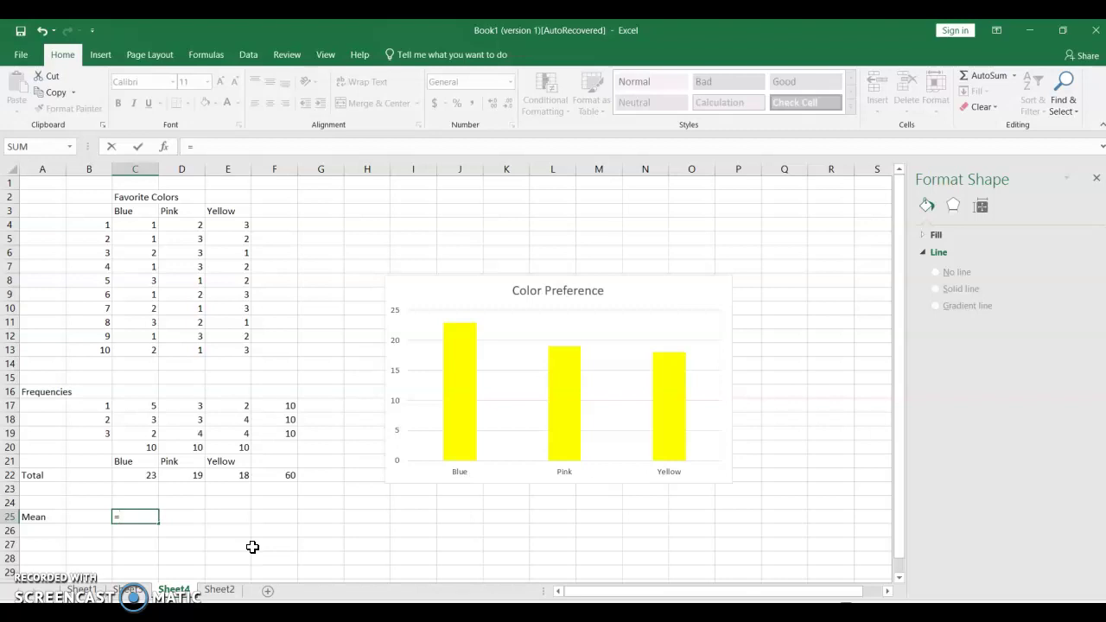
type("average(")
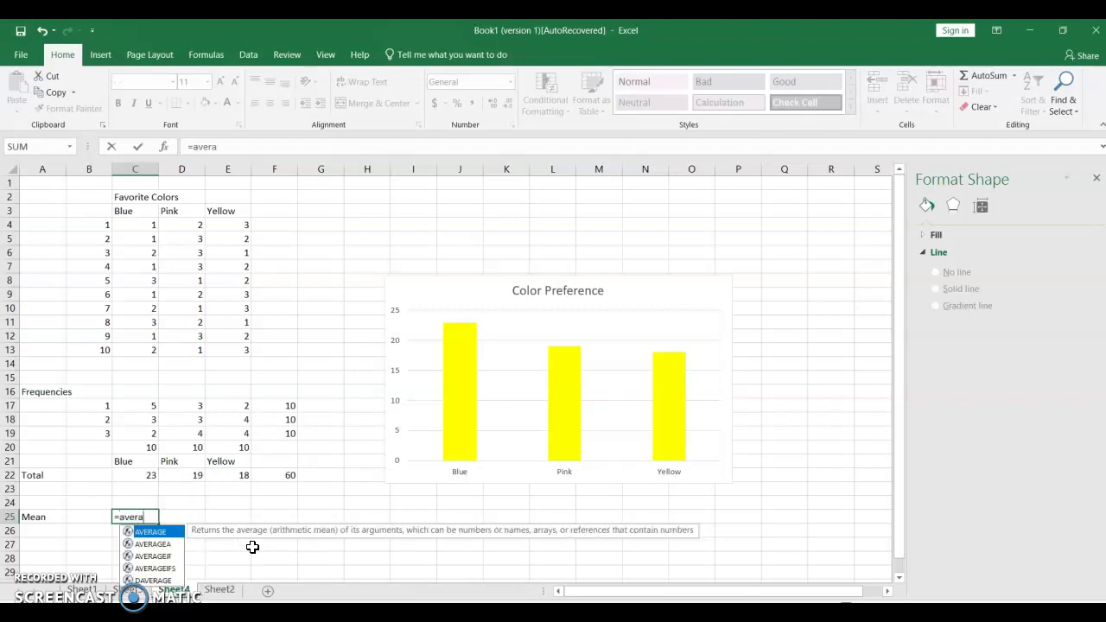
left_click(140, 350)
key("shift+Up")
key("shift+Up")
key("shift+Up")
key("shift+Up")
key("shift+Up")
key("shift+Up")
key("shift+Up")
key("shift+Up")
key("shift+Up")
key("shift+Up")
key("shift+Up")
key("shift+Down")
key("shift+Down")
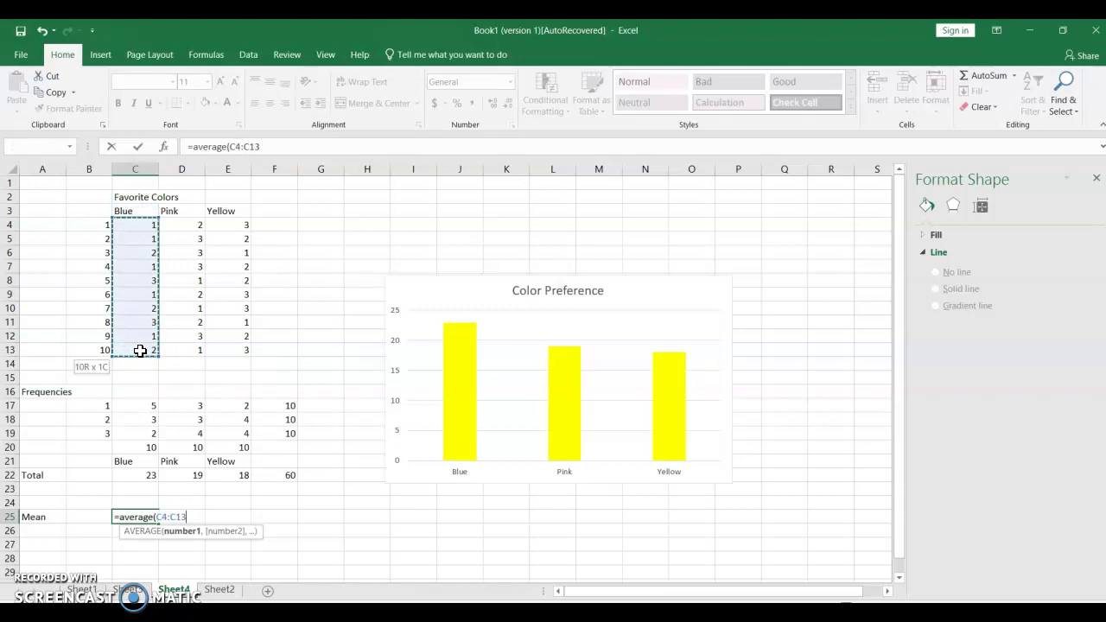
key("Return")
key("Up")
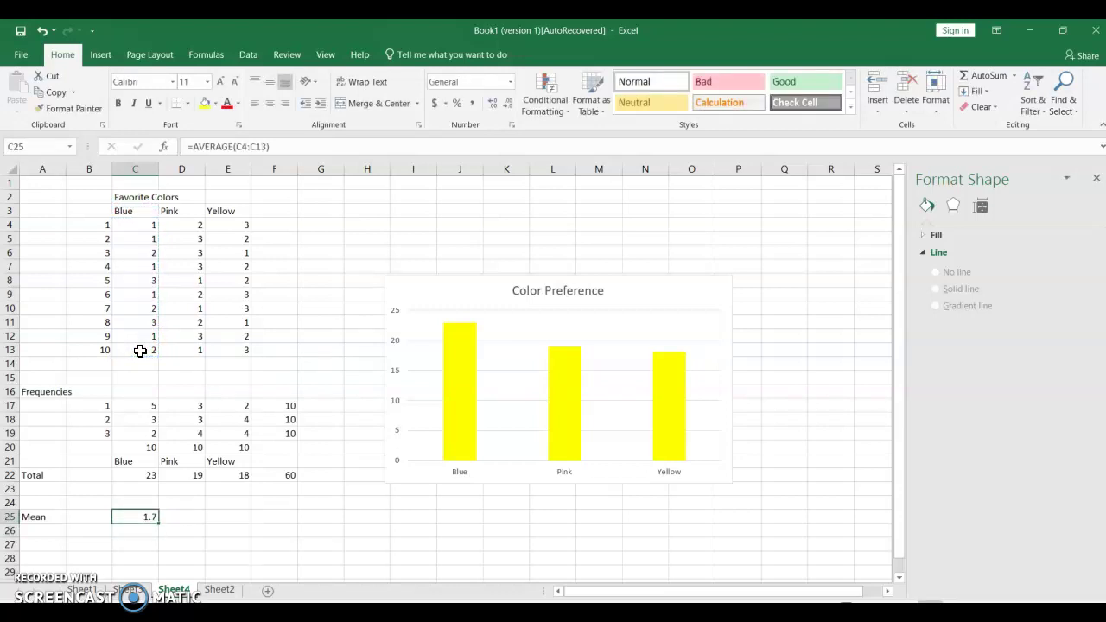
Copy the average formula into D25 and E25, giving Pink 2.1 and Yellow 2.2.
key("ctrl+c")
key("Right")
key("Return")
key("ctrl+c")
left_click(139, 350)
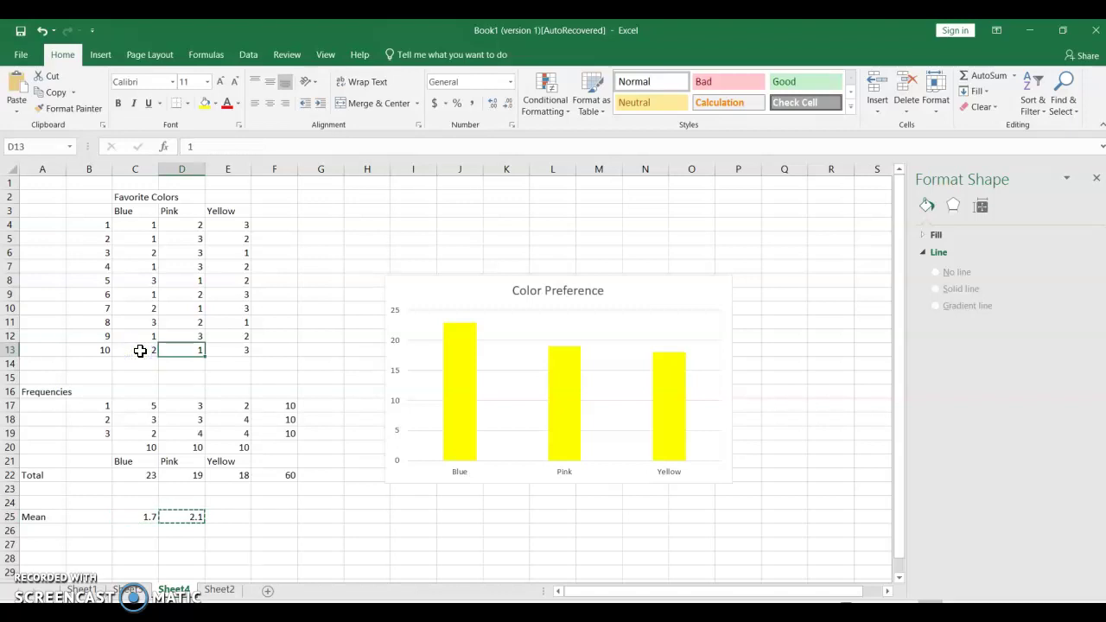
key("Down")
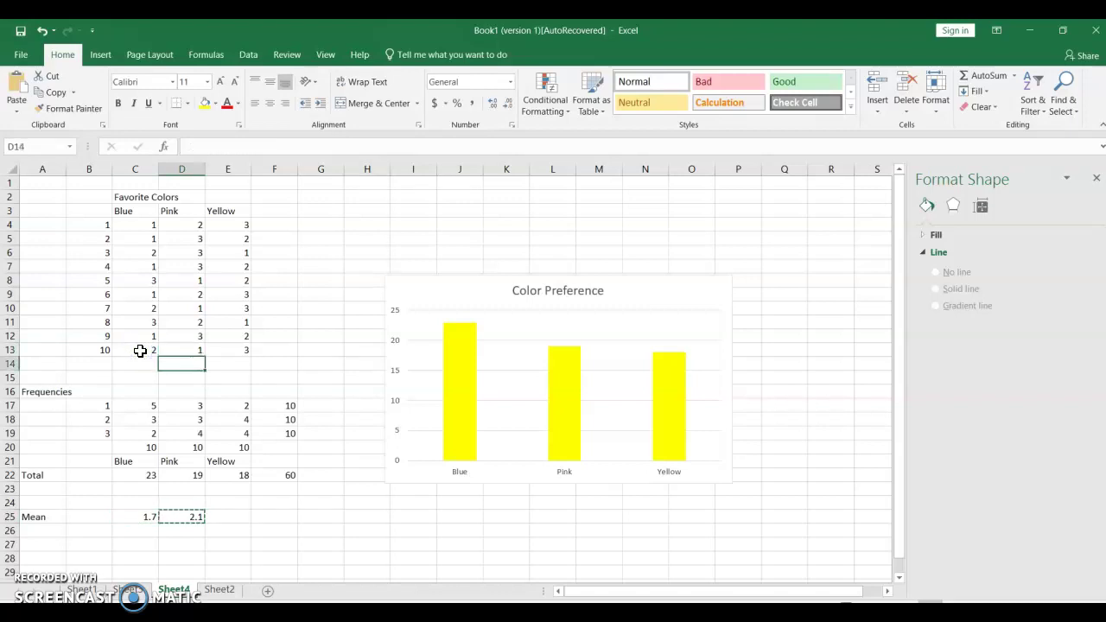
key("Escape")
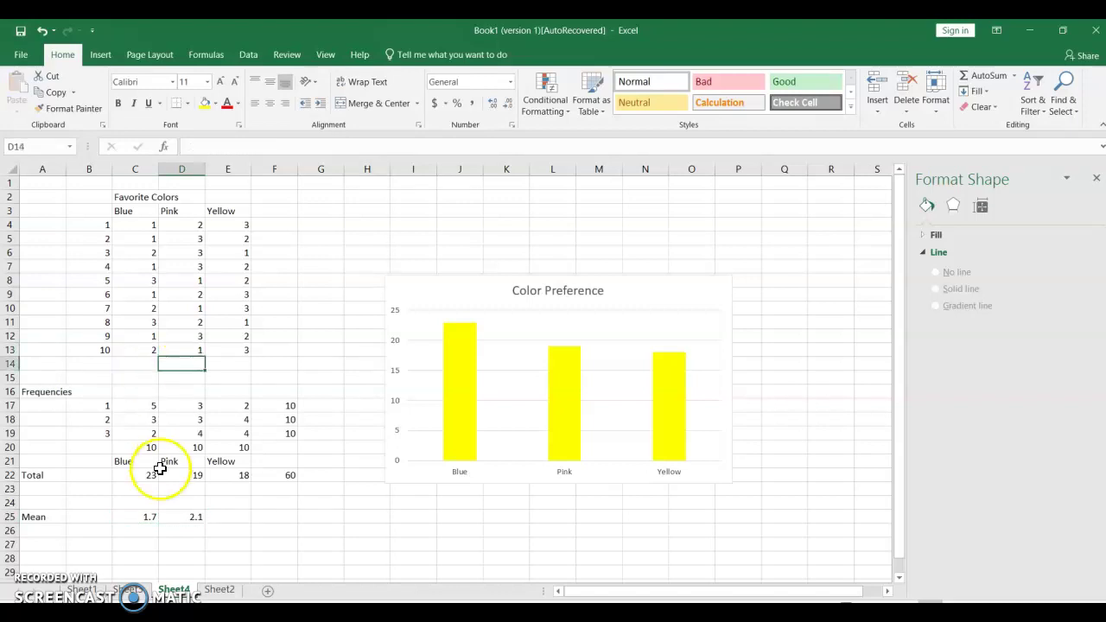
left_click(194, 516)
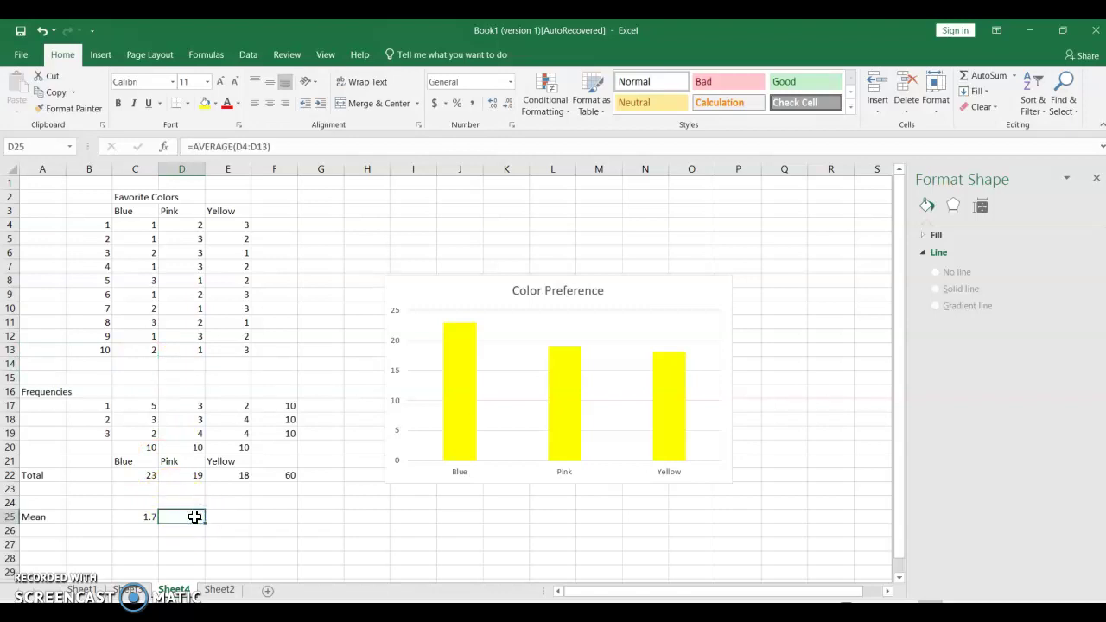
key("ctrl+c")
key("Right")
key("ctrl+v")
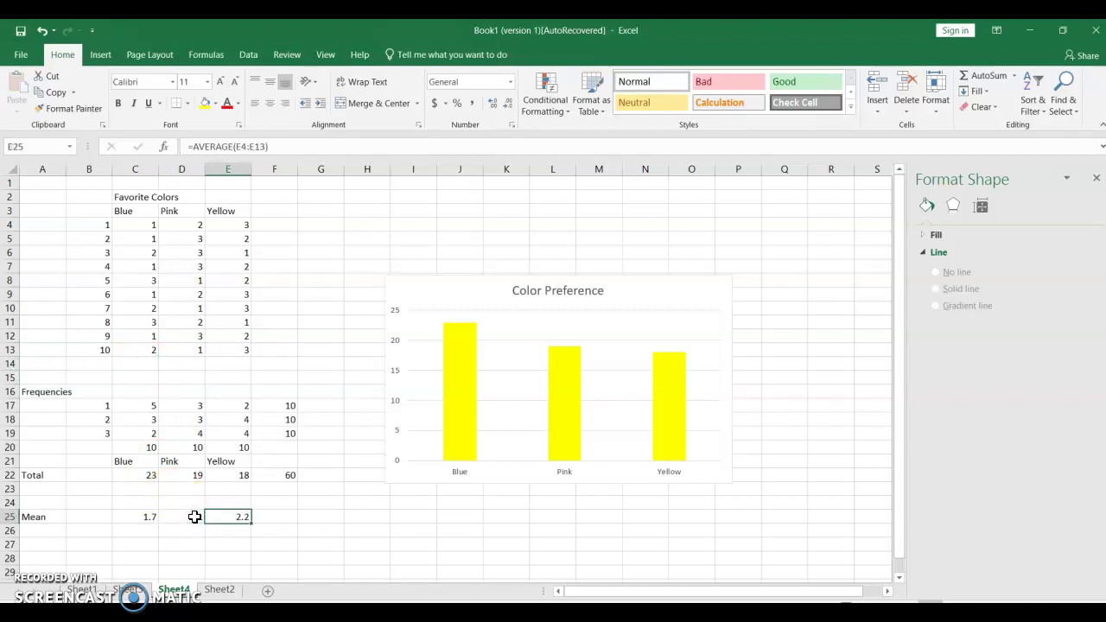
key("Right")
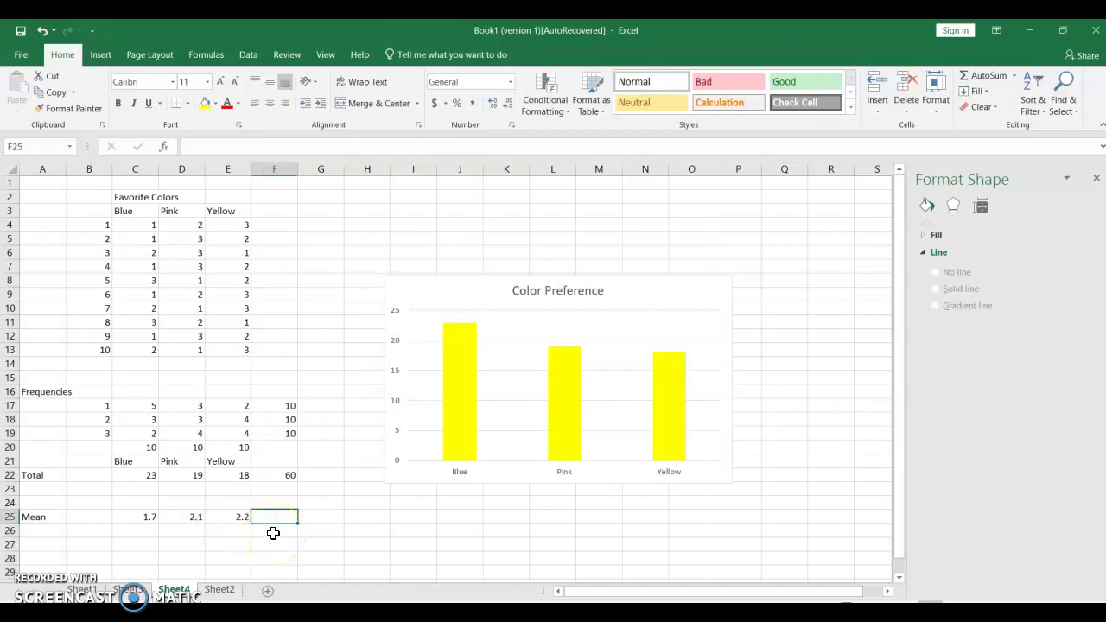
key("Left")
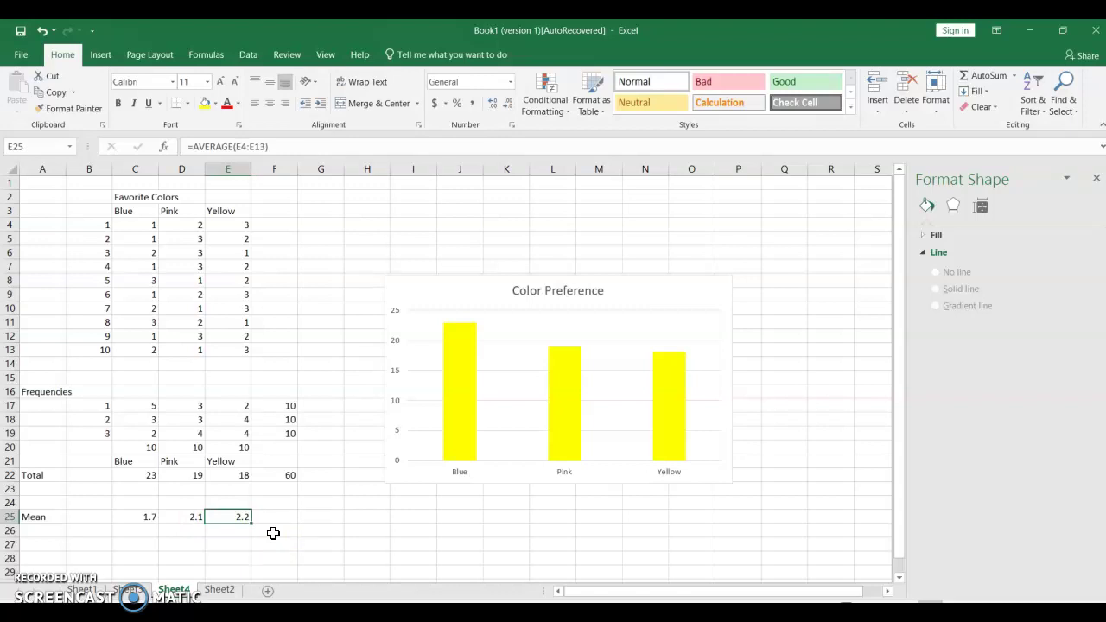
key("Up")
key("Up")
key("Up")
key("Up")
key("Down")
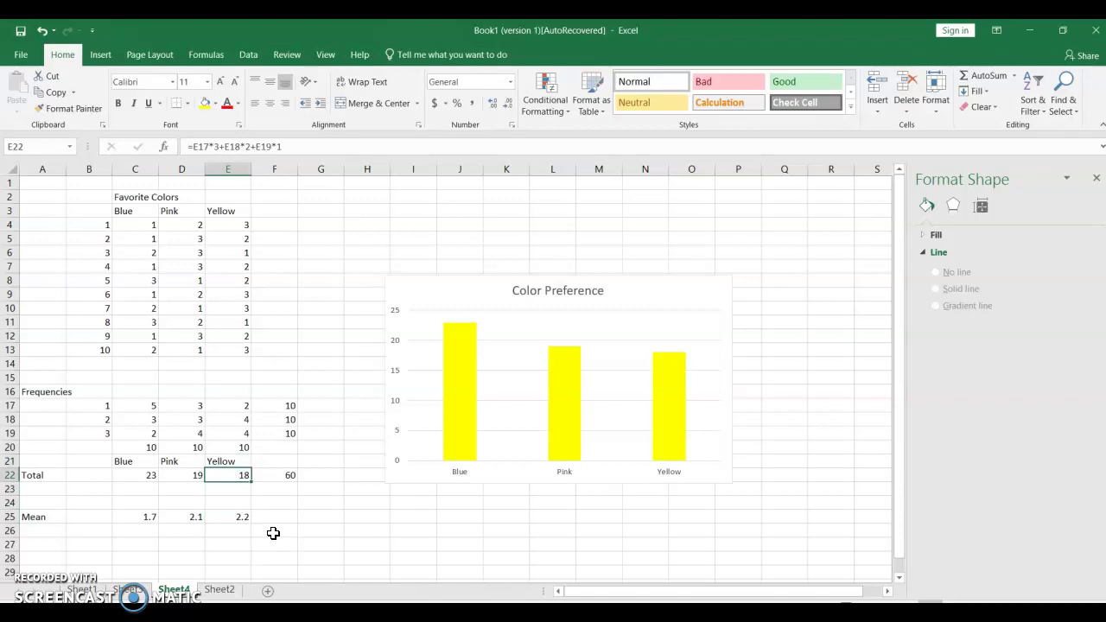
key("Down")
key("Down")
key("Down")
key("Left")
key("Left")
key("Up")
key("Up")
key("Up")
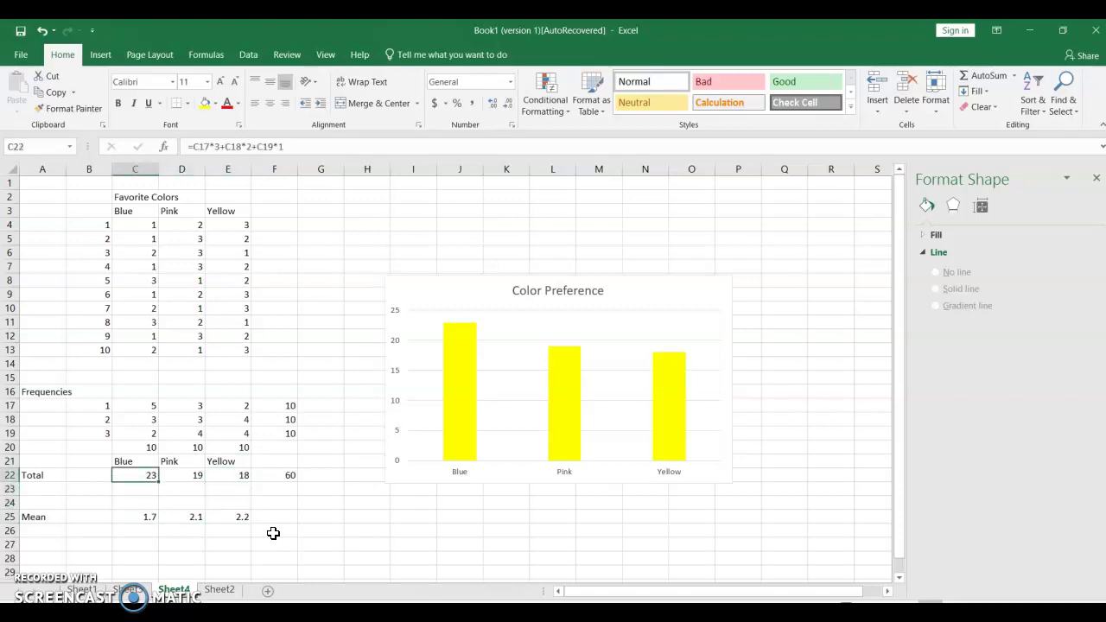
key("Down")
key("Down")
key("Down")
key("Down")
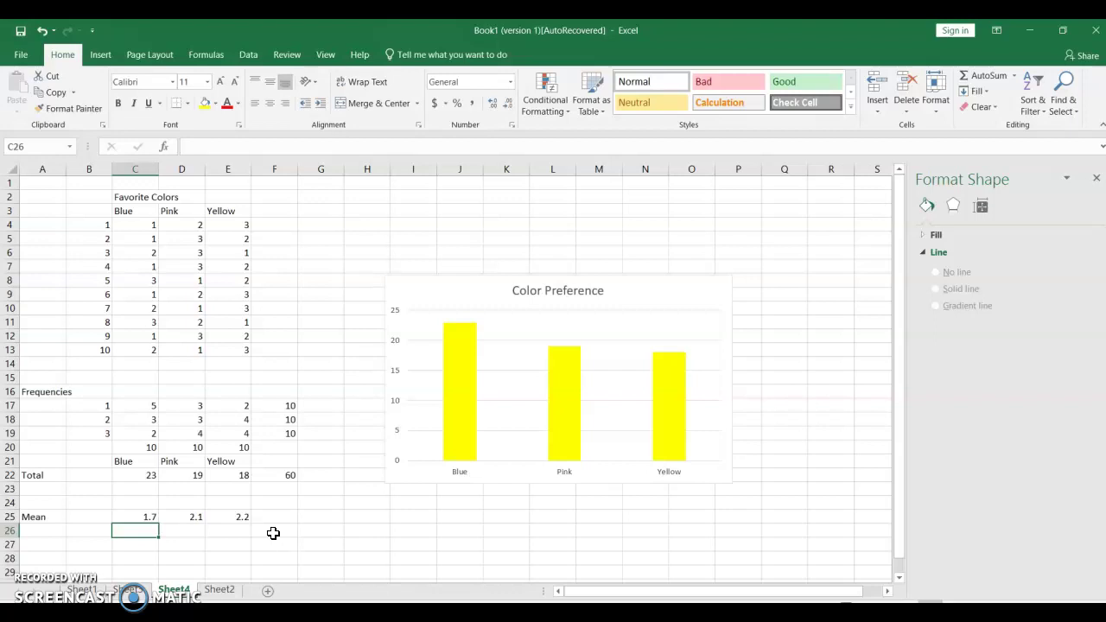
key("Up")
key("Up")
key("Up")
key("Up")
key("Up")
key("Up")
key("Up")
key("Up")
key("Up")
key("Up")
key("Up")
key("Up")
key("Up")
key("Up")
key("Up")
key("Up")
key("Up")
key("Up")
key("Up")
key("Up")
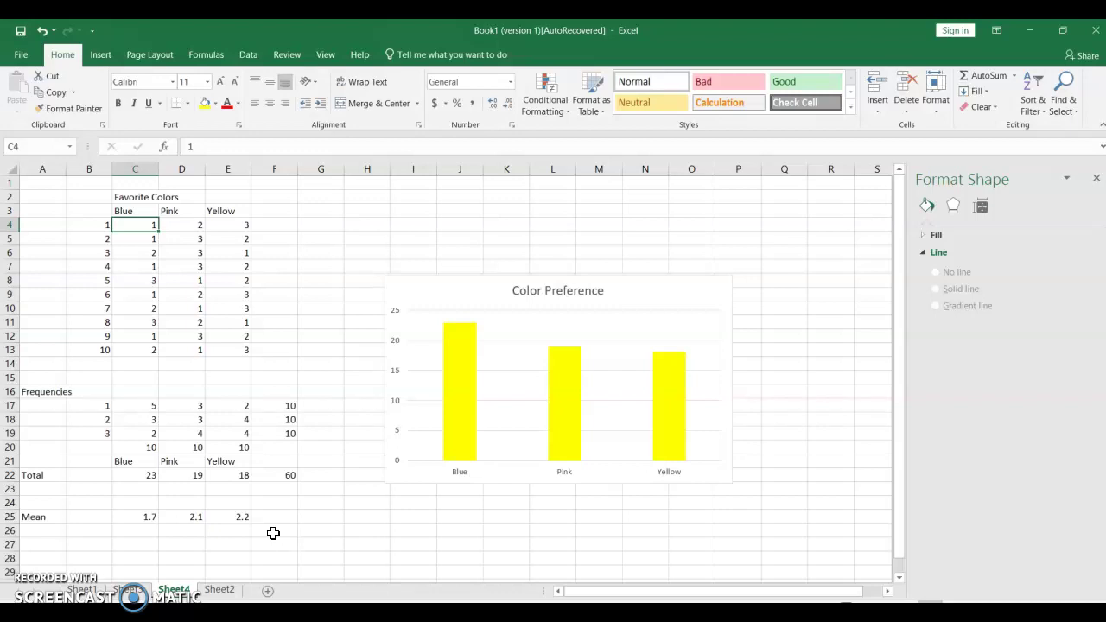
key("Down")
key("Down")
key("Down")
key("Down")
key("Down")
key("Down")
key("Down")
key("Down")
key("Down")
key("Down")
key("Down")
key("Down")
key("Down")
key("Down")
key("Down")
key("Down")
key("Down")
key("Down")
key("Down")
key("Down")
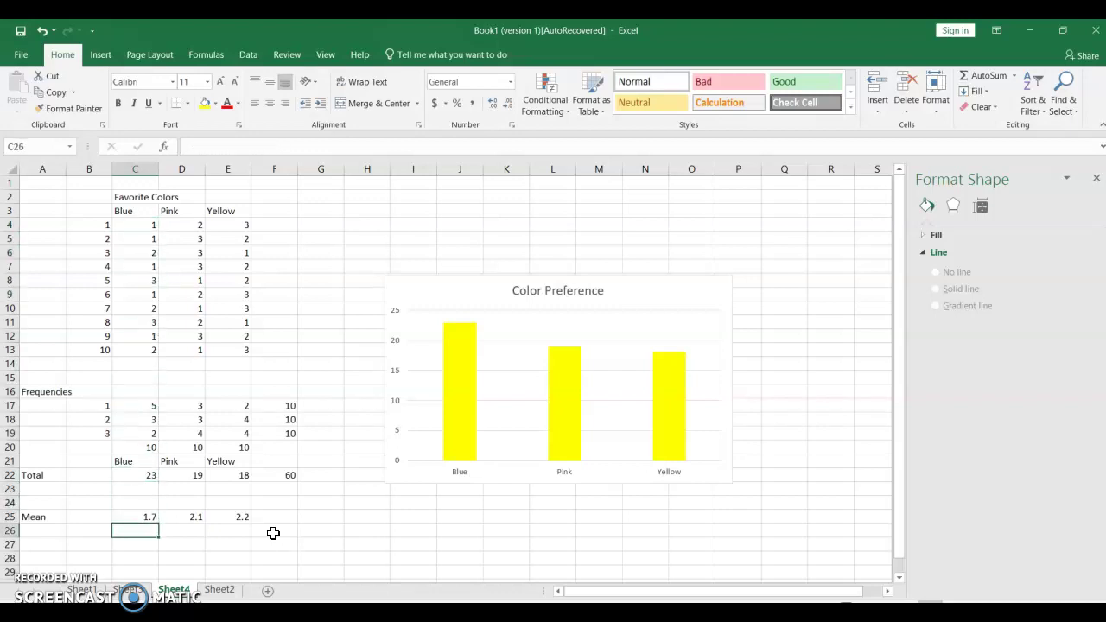
Enter =C22/10 in C26, giving a Blue mean of 2.3.
type("=")
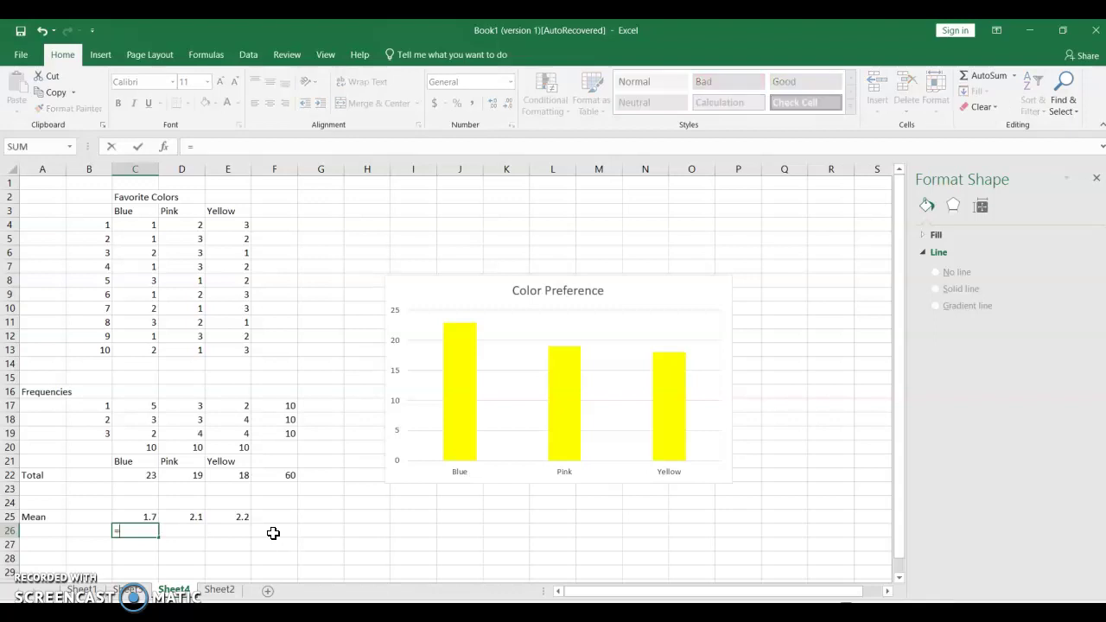
left_click(136, 476)
type("/10")
key("Return")
key("Up")
Copy the formula into D26 and E26 for Pink 1.9 and Yellow 1.8.
key("ctrl+c")
key("Right")
key("ctrl+v")
key("Escape")
key("ctrl+c")
key("Right")
key("ctrl+v")
key("Escape")
Clear the old mean values in C25:E25 and review the new row.
key("Left")
key("Left")
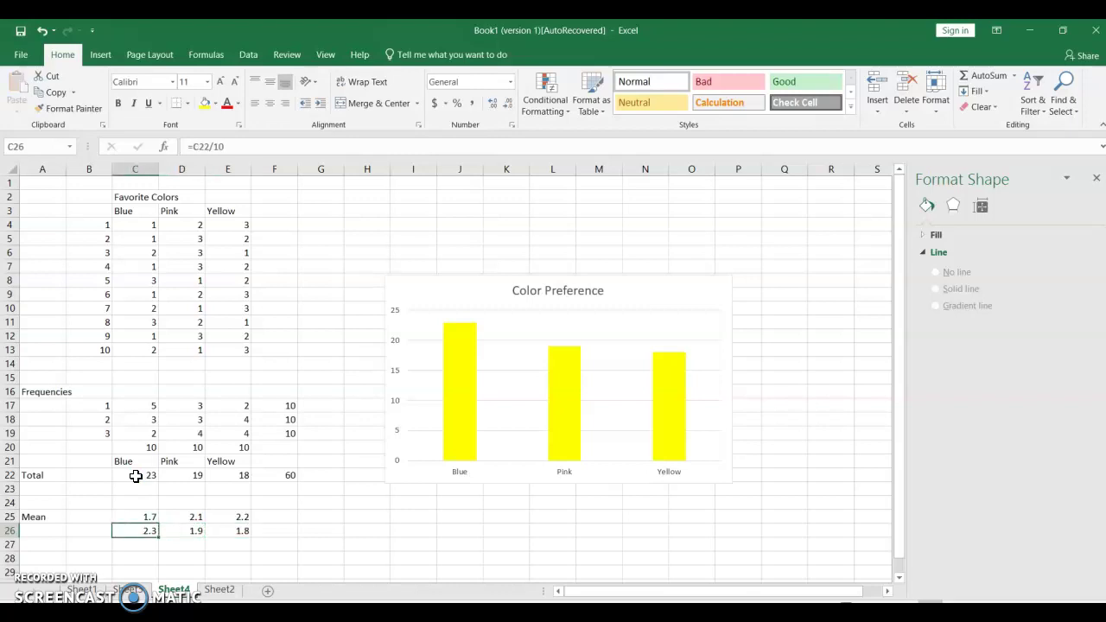
key("Up")
key("shift+Right")
key("shift+Right")
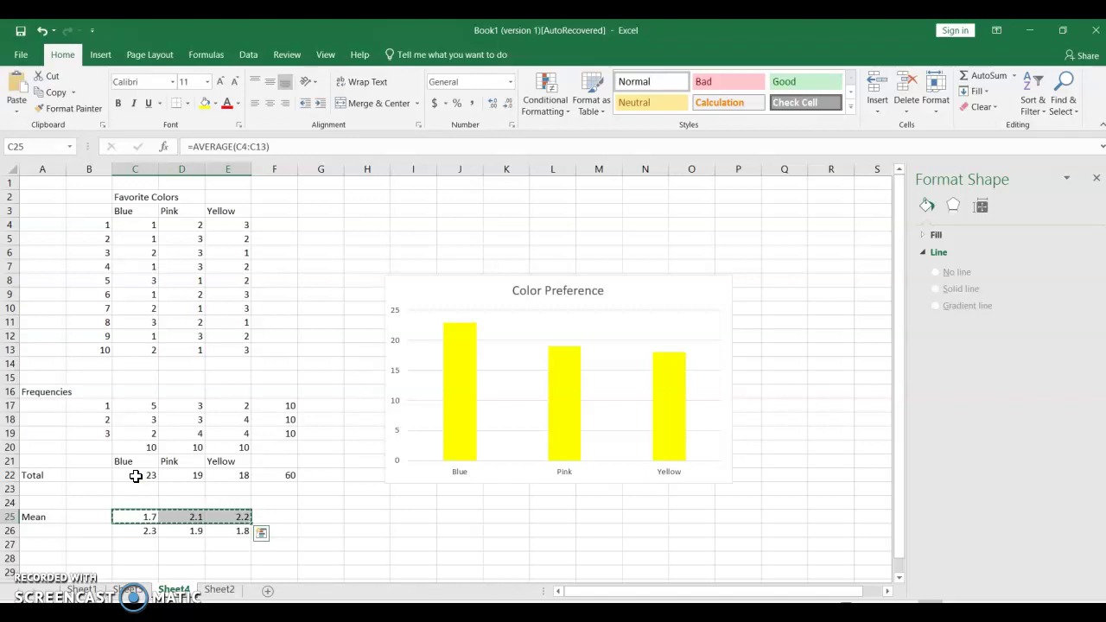
key("Delete")
key("Down")
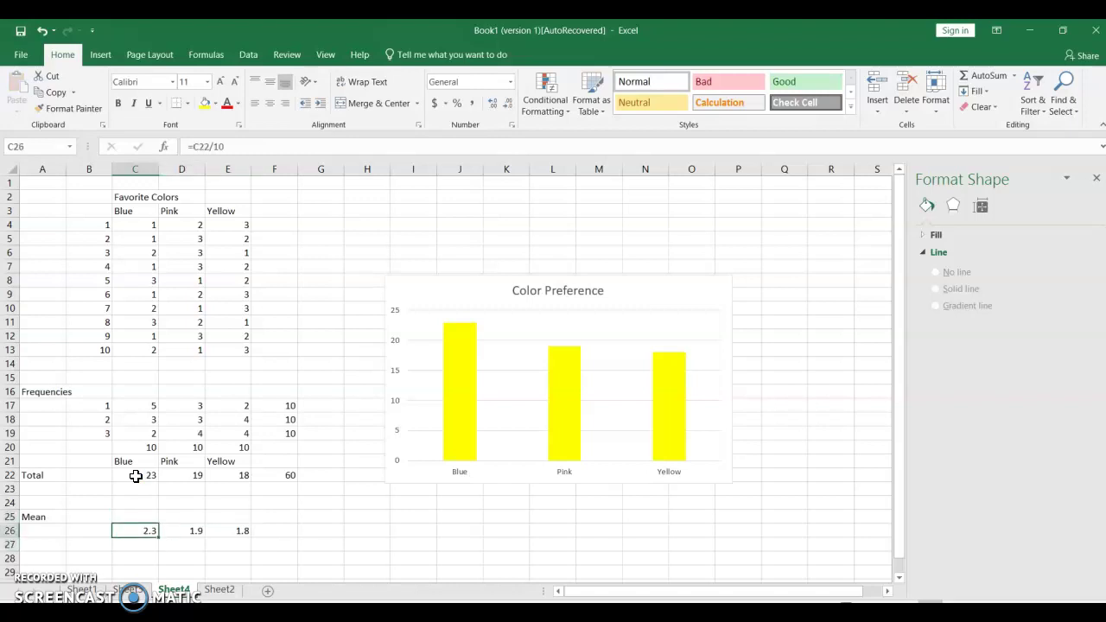
key("Right")
key("Right")
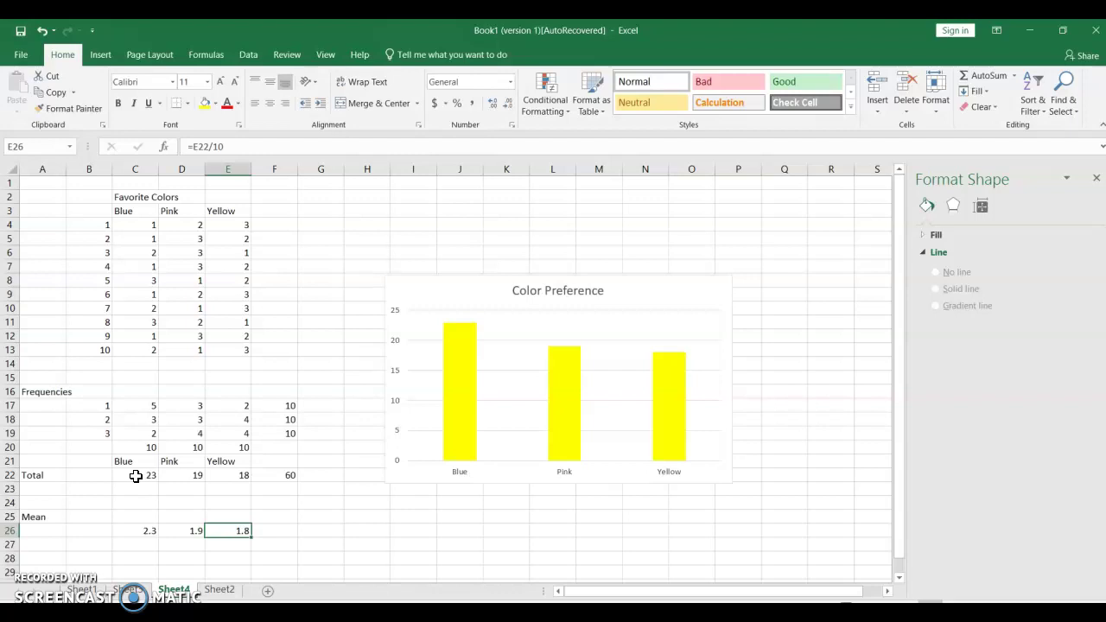
key("Left")
key("Left")
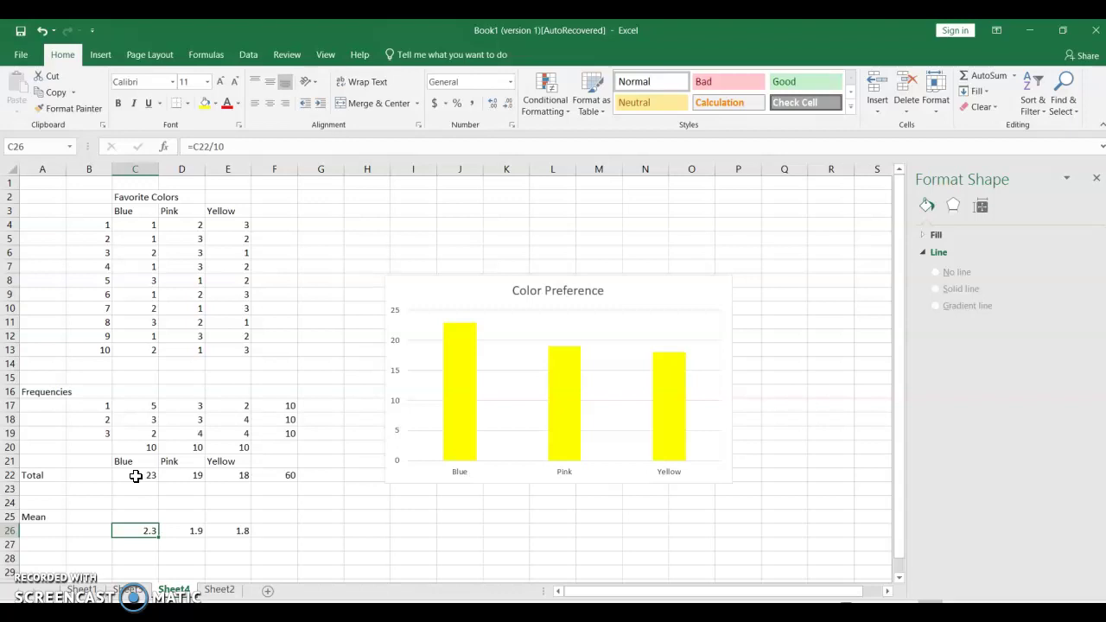
key("Up")
key("Right")
key("Right")
key("Left")
key("Left")
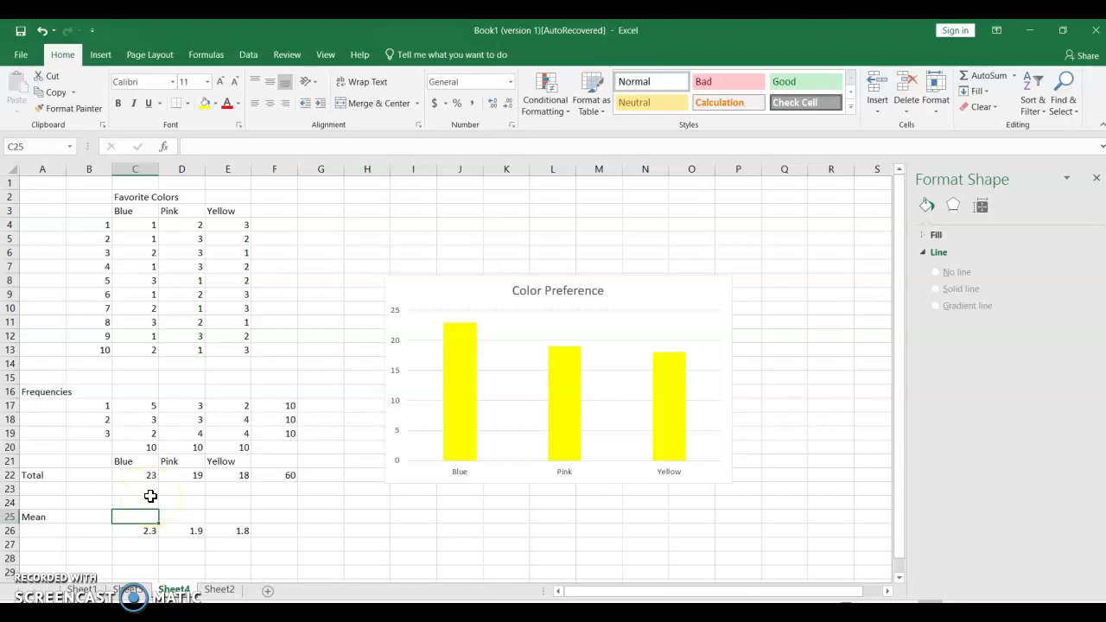
left_click(276, 414)
key("Down")
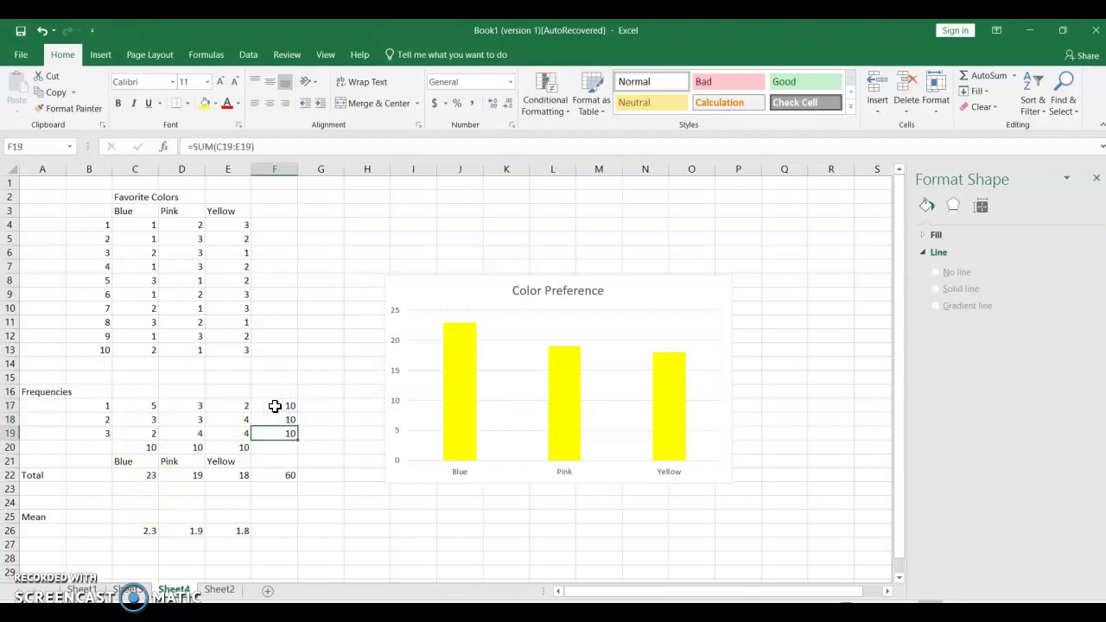
left_click(138, 420)
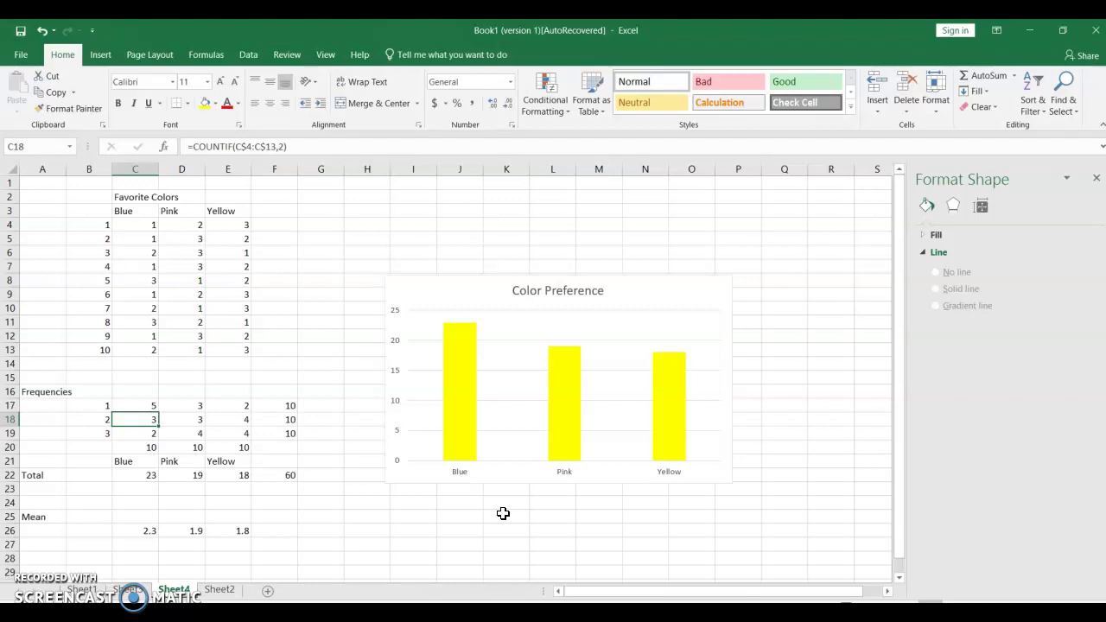
Fill only the Pink bar with Orange, Accent 2, Lighter 40%.
right_click(559, 420)
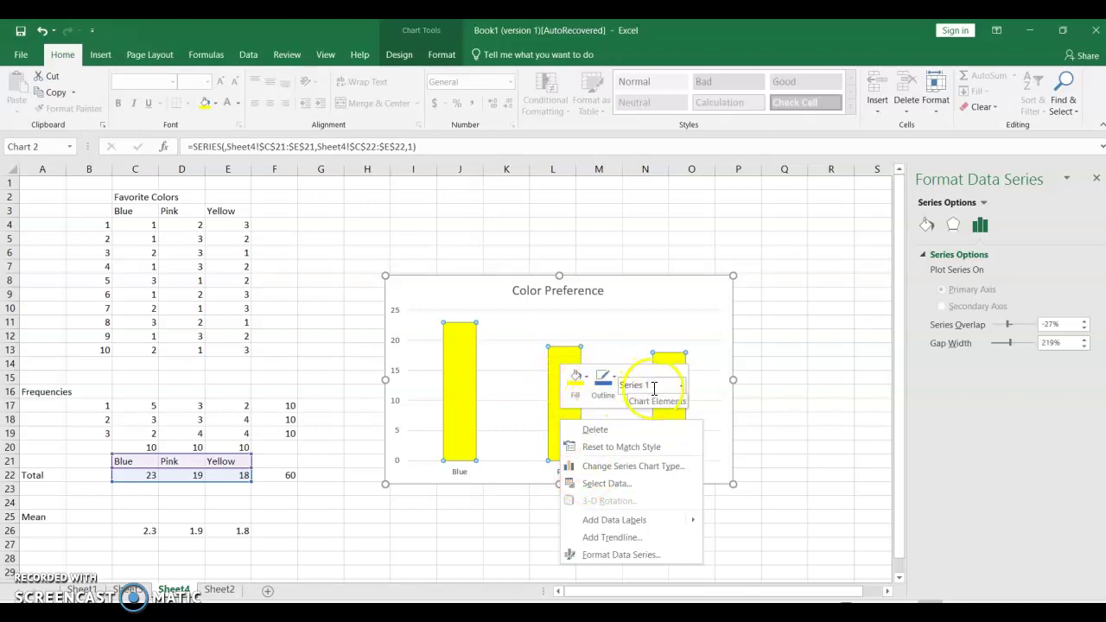
left_click(682, 387)
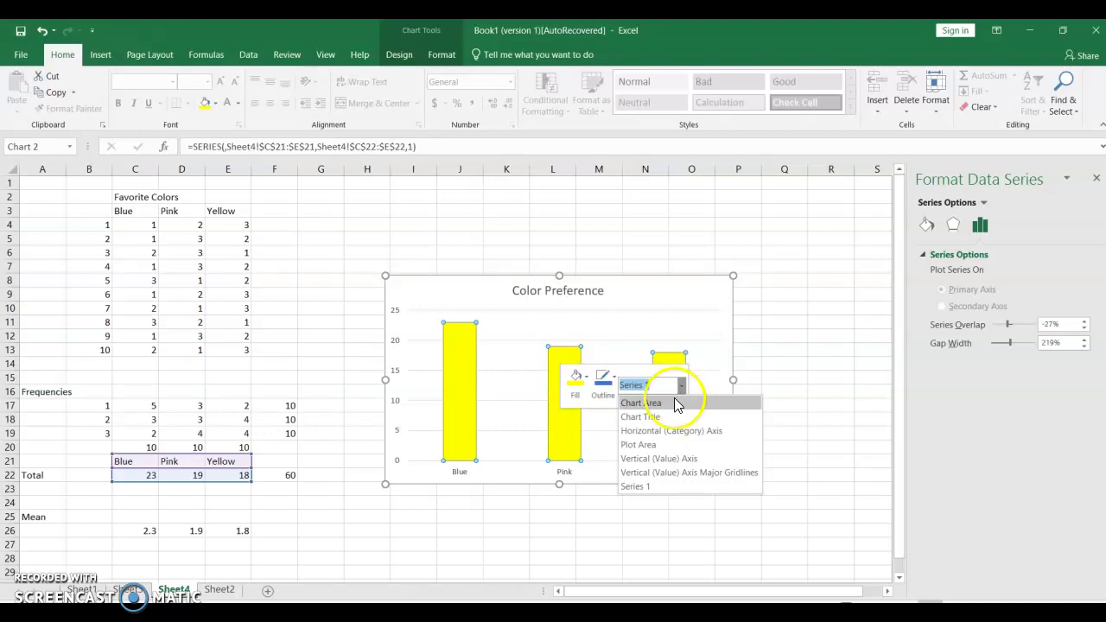
left_click(568, 436)
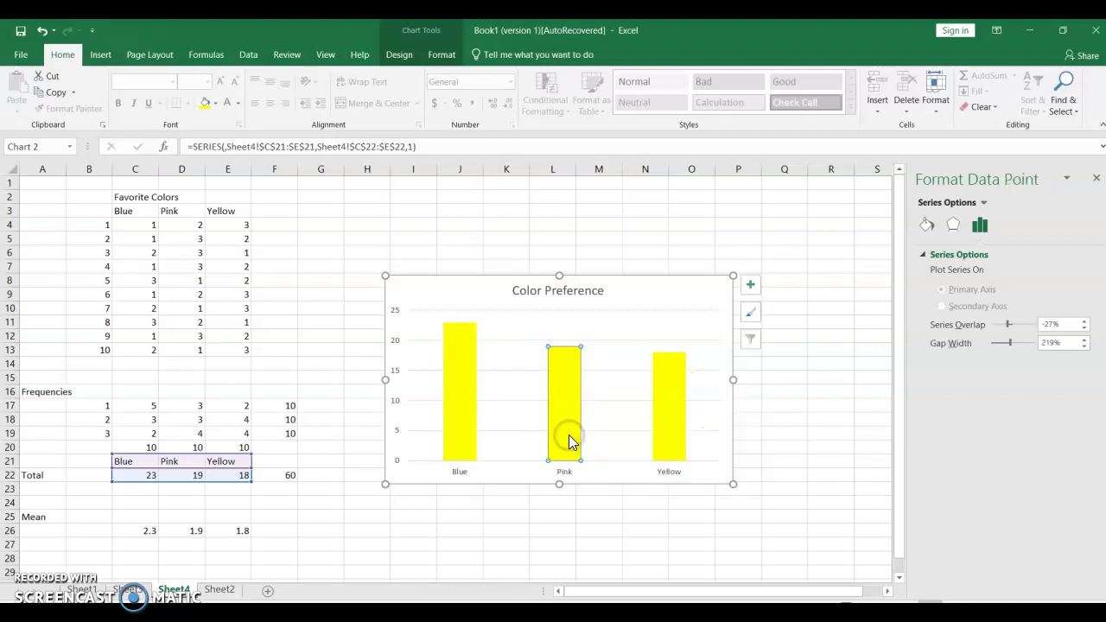
right_click(569, 438)
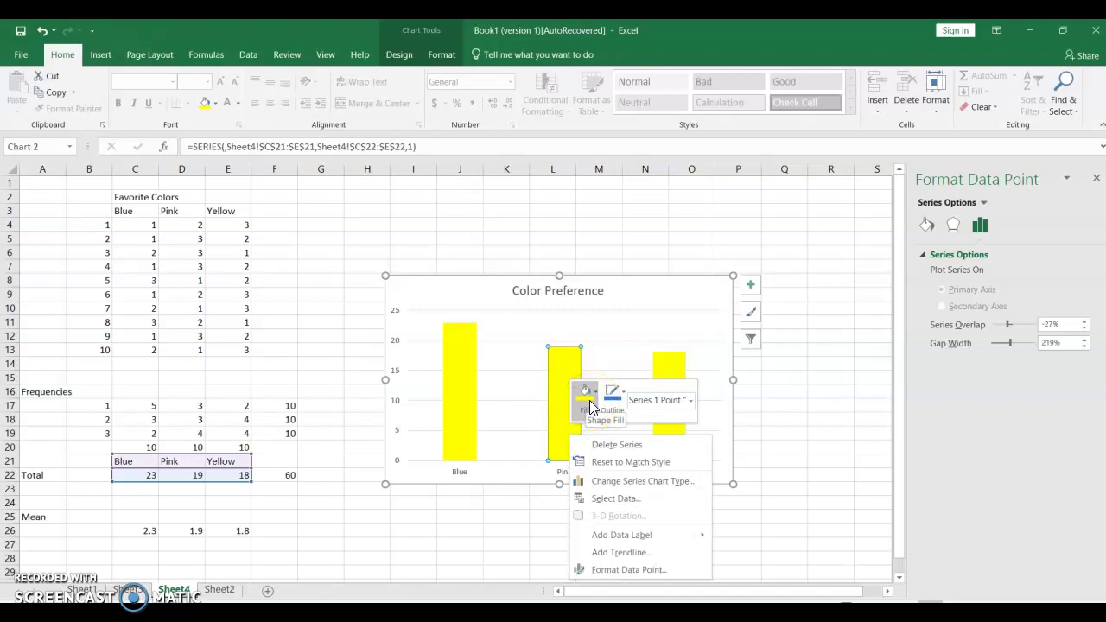
left_click(621, 571)
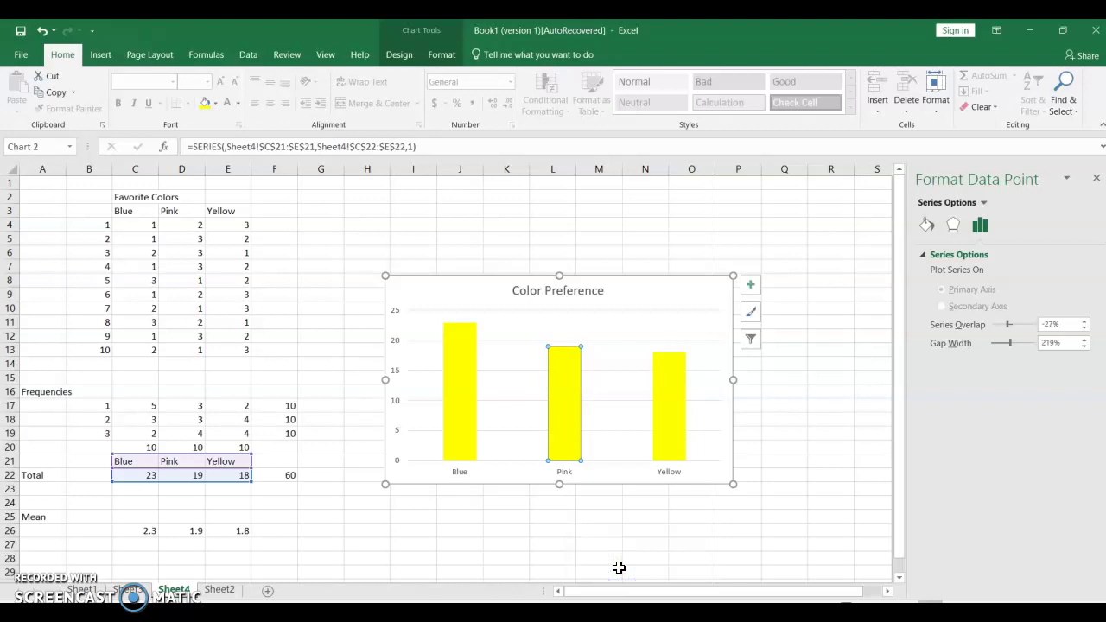
left_click(562, 446)
right_click(565, 416)
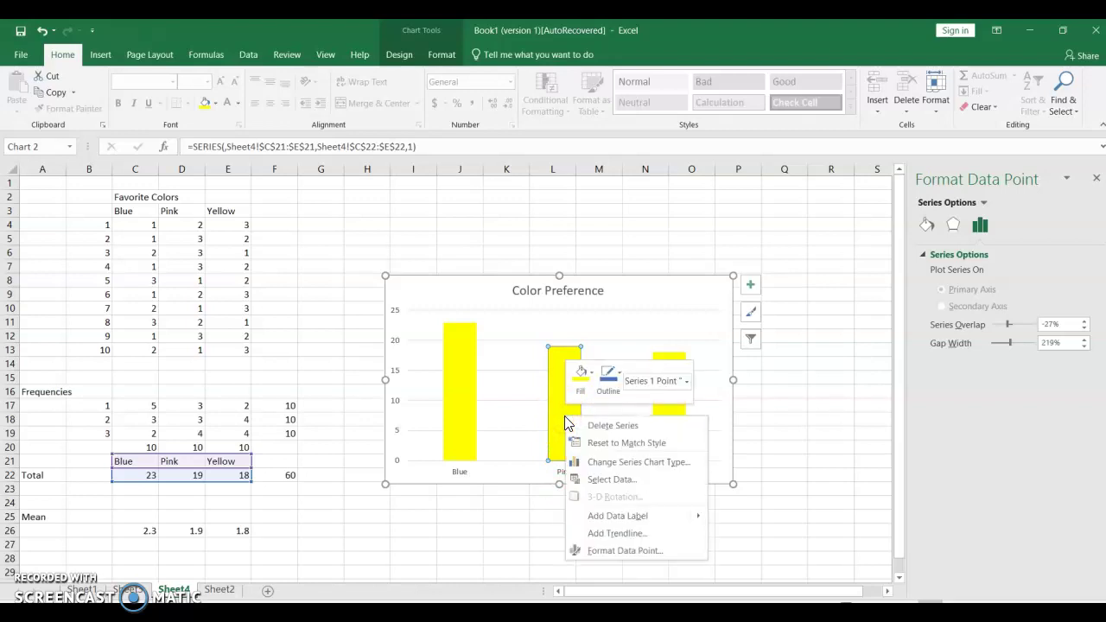
left_click(581, 387)
left_click(581, 387)
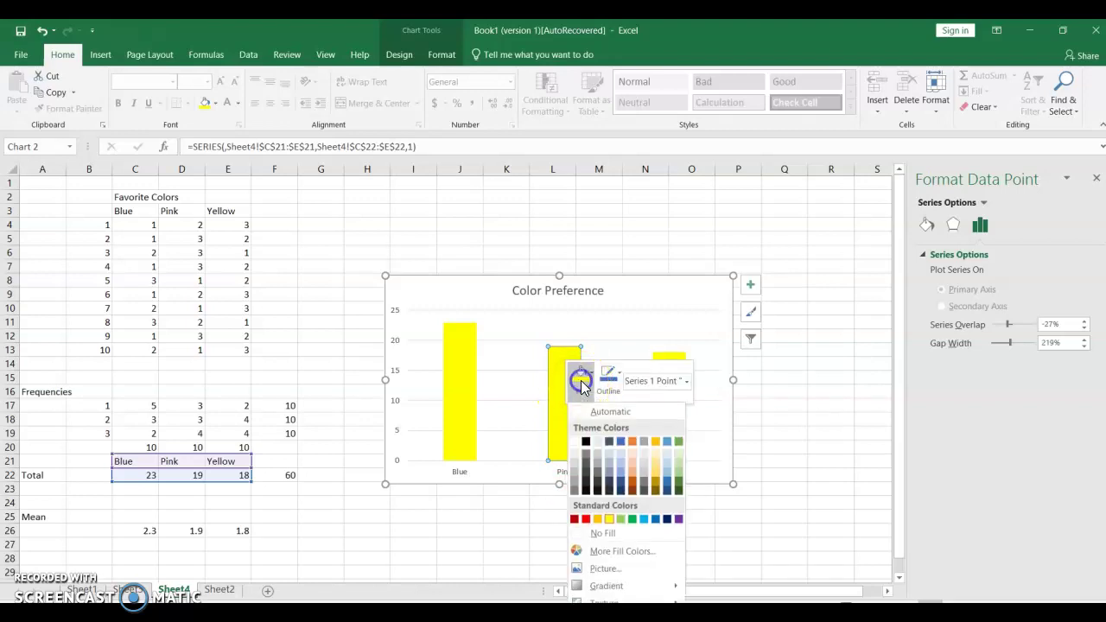
left_click(629, 470)
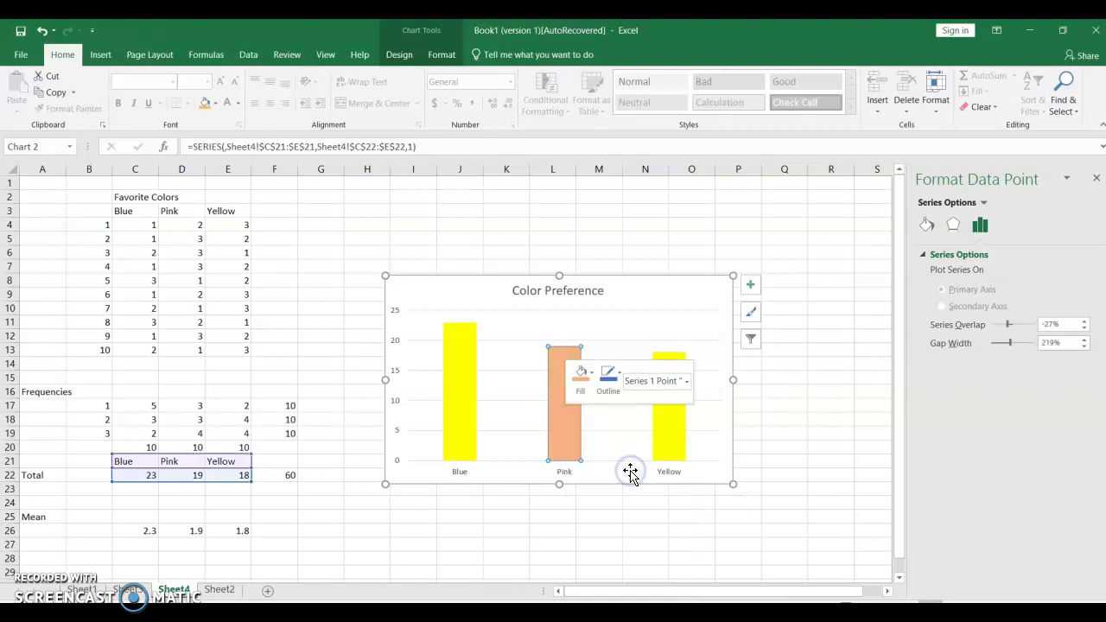
left_click(627, 531)
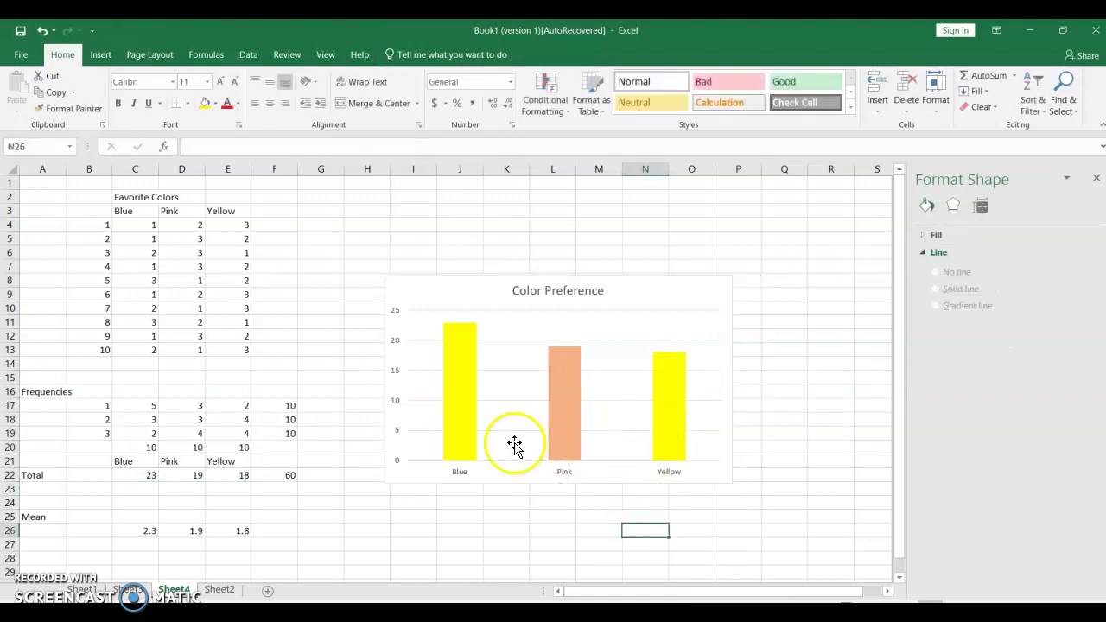
Select just the Blue bar and fill it with a light blue swatch.
left_click(463, 400)
right_click(462, 400)
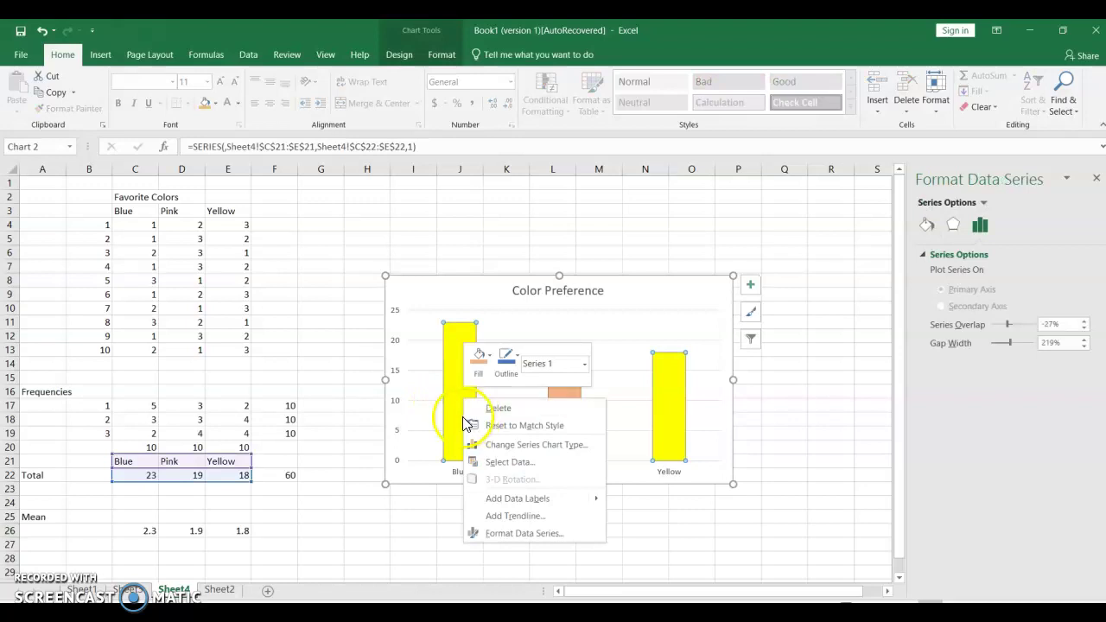
left_click(460, 418)
right_click(460, 419)
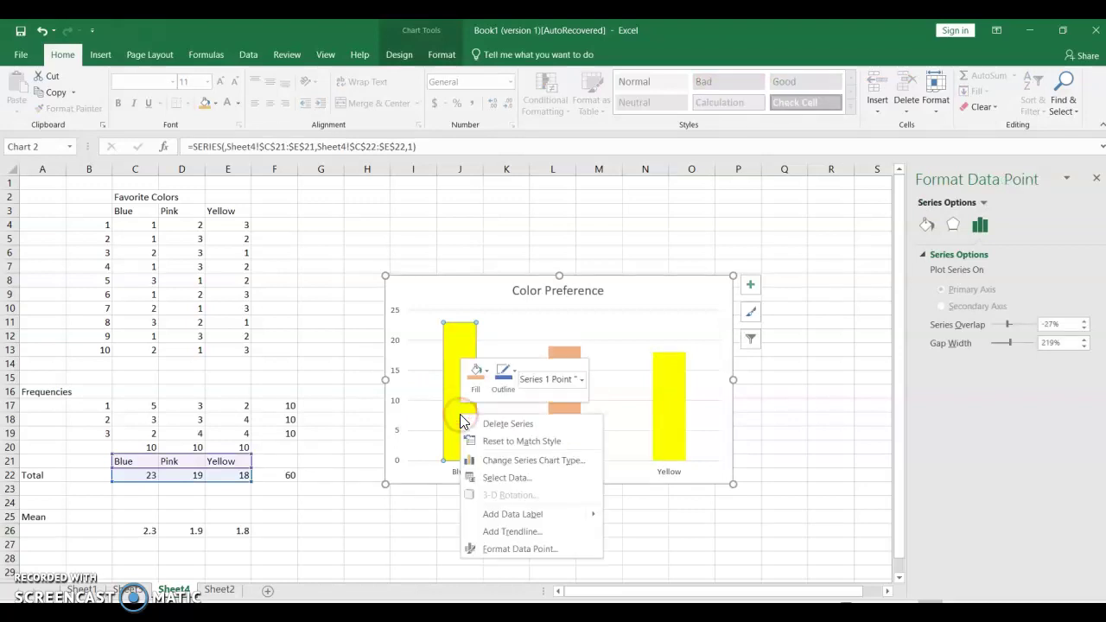
left_click(506, 551)
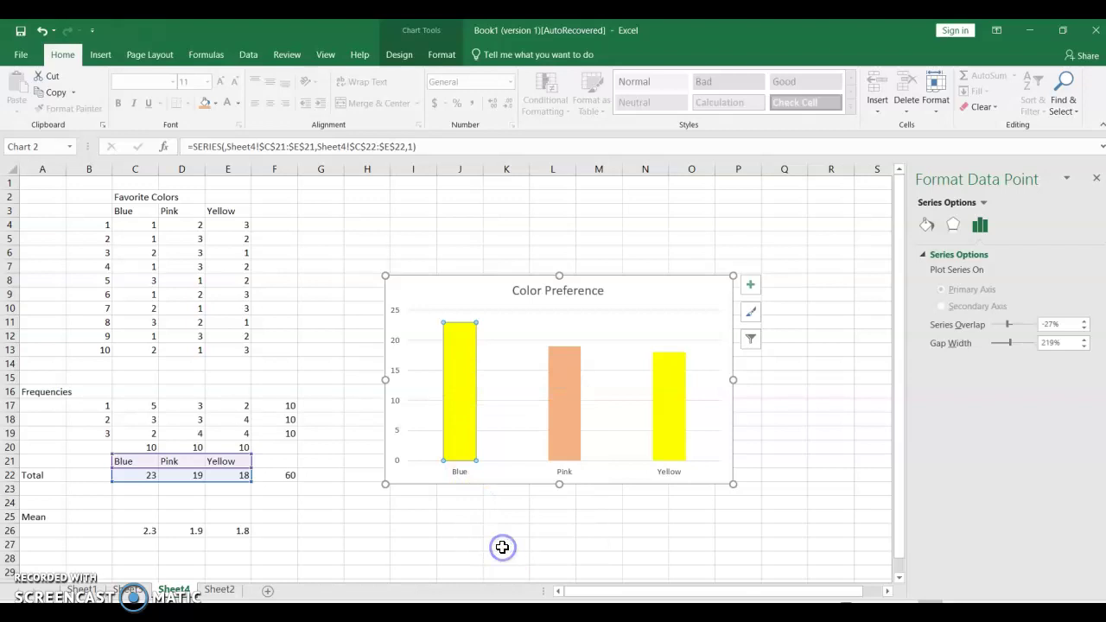
right_click(456, 403)
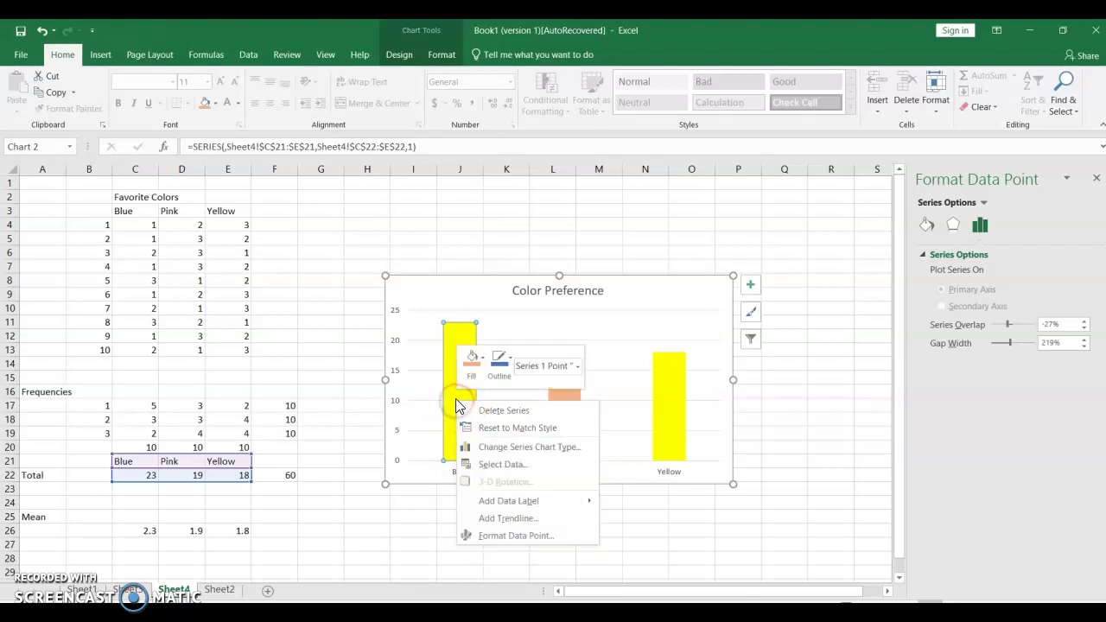
left_click(477, 363)
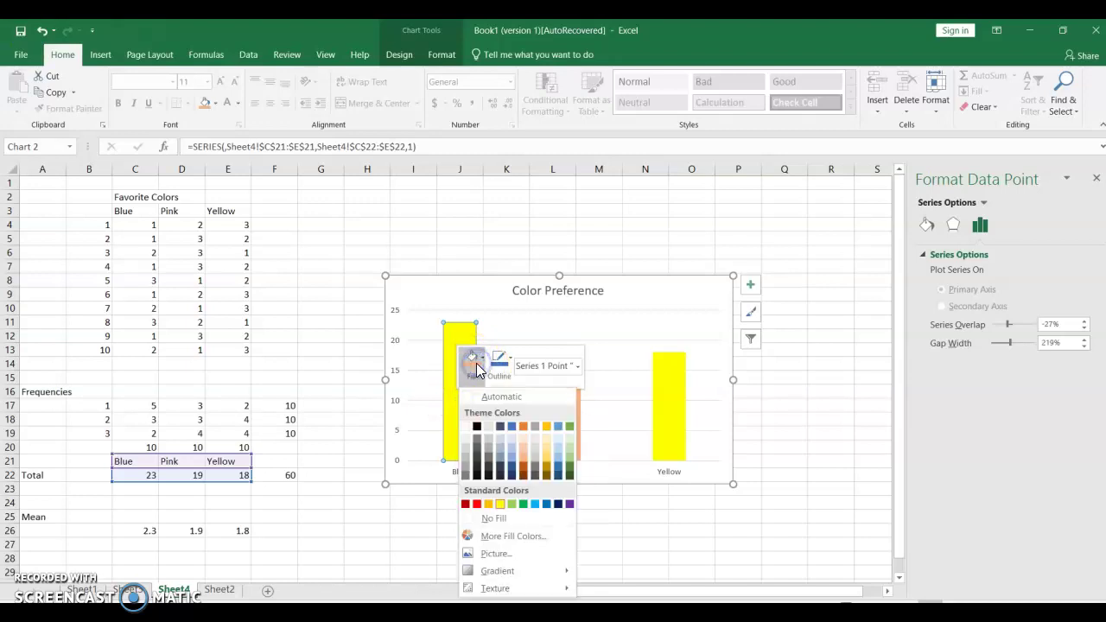
left_click(512, 458)
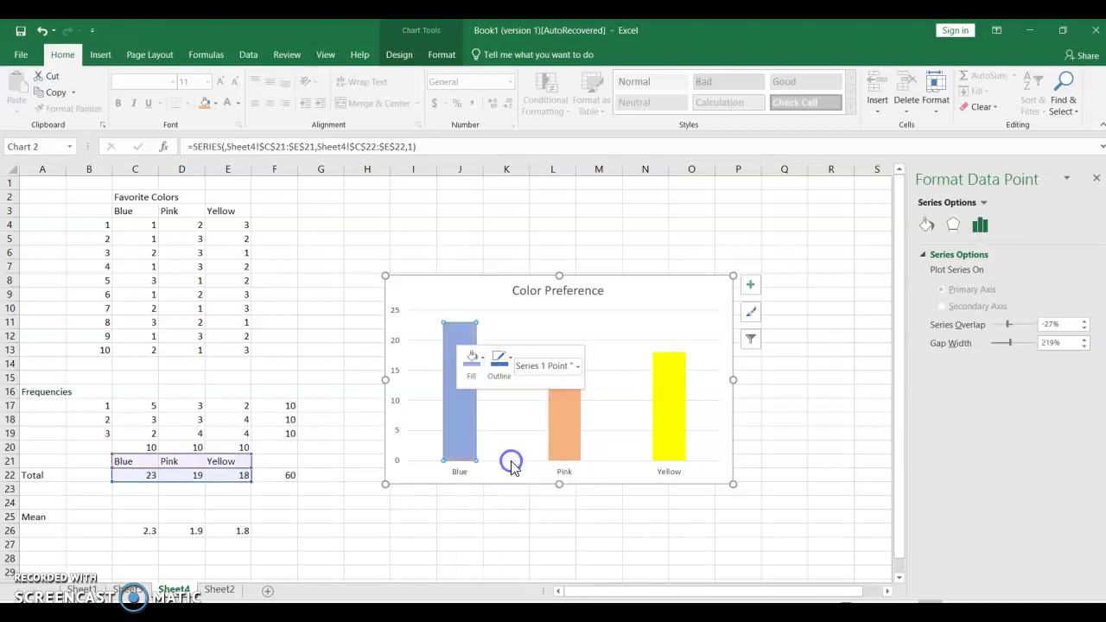
left_click(556, 531)
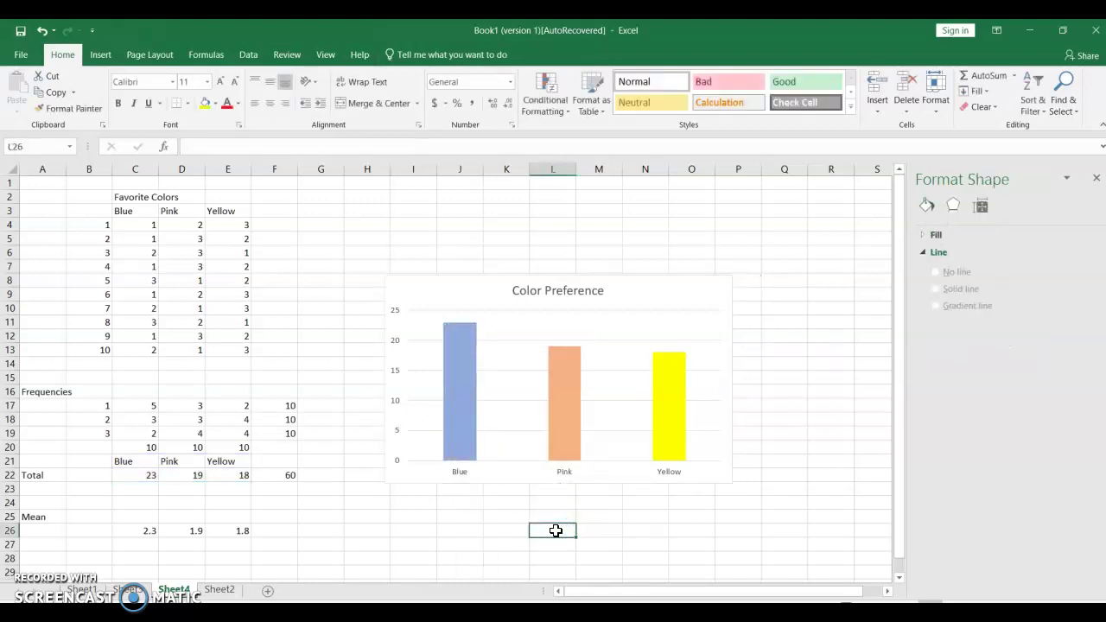